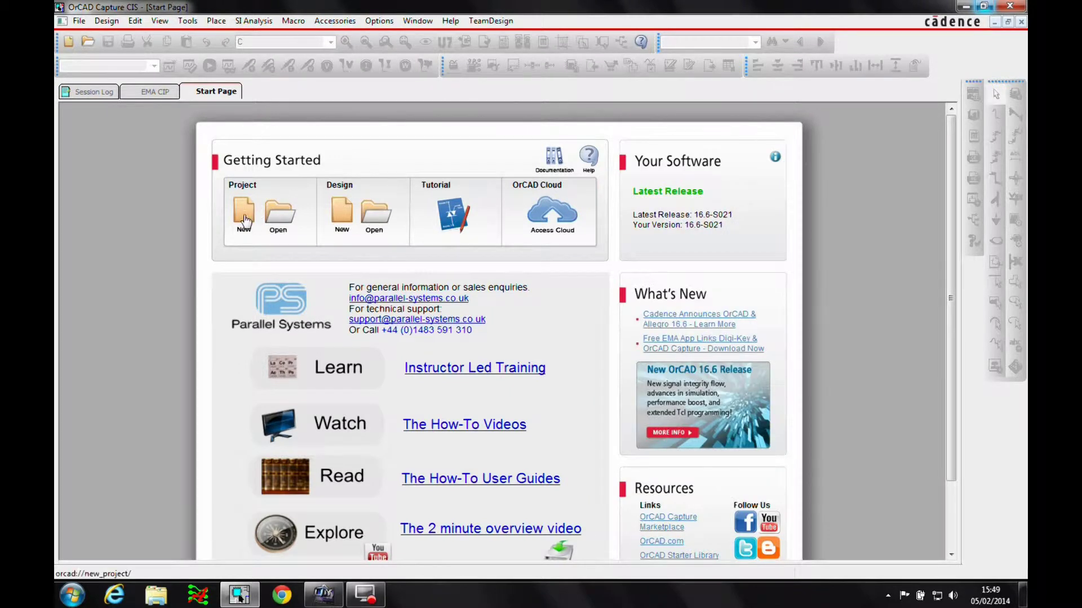
# Create a blank Analog or Mixed A/D project named opamp in C:\WORKING\PSPICE\opamp.
pyautogui.click(244, 212)
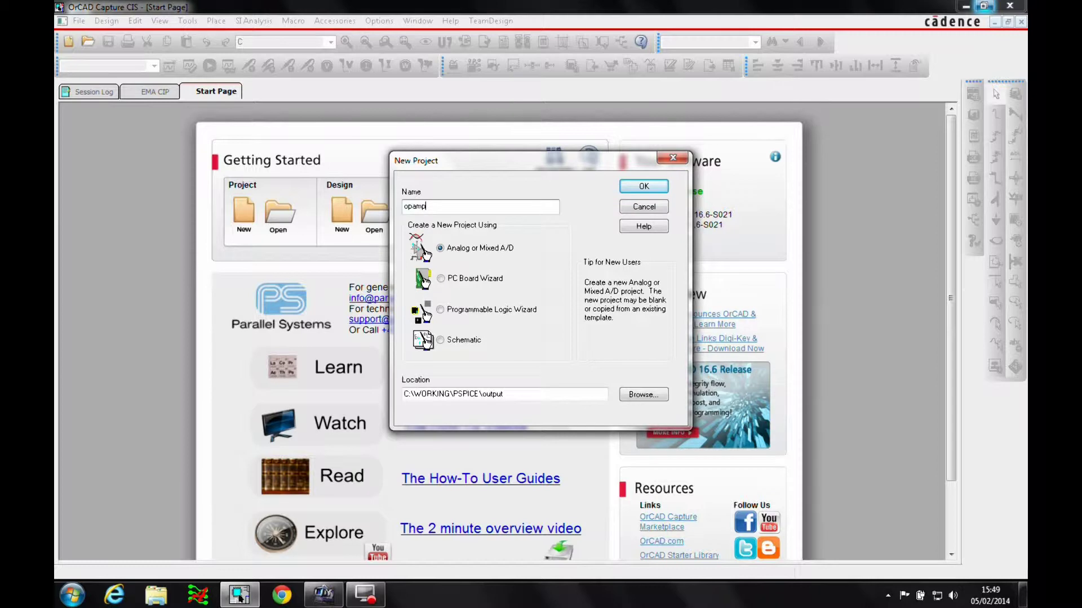
pyautogui.click(514, 389)
pyautogui.press('BackSpace')
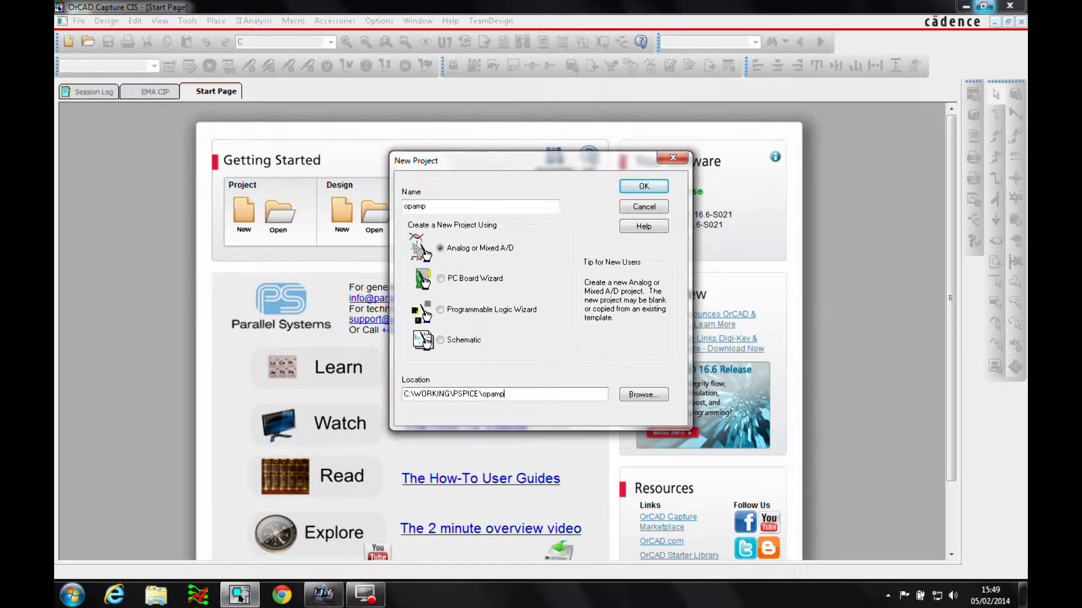
pyautogui.click(647, 187)
pyautogui.click(403, 319)
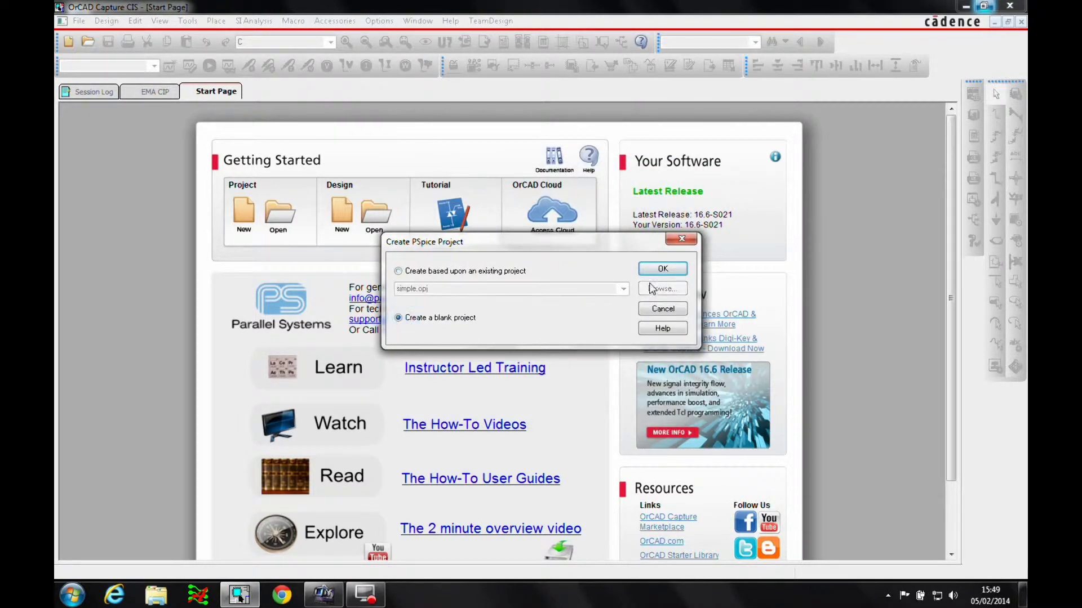
pyautogui.click(657, 270)
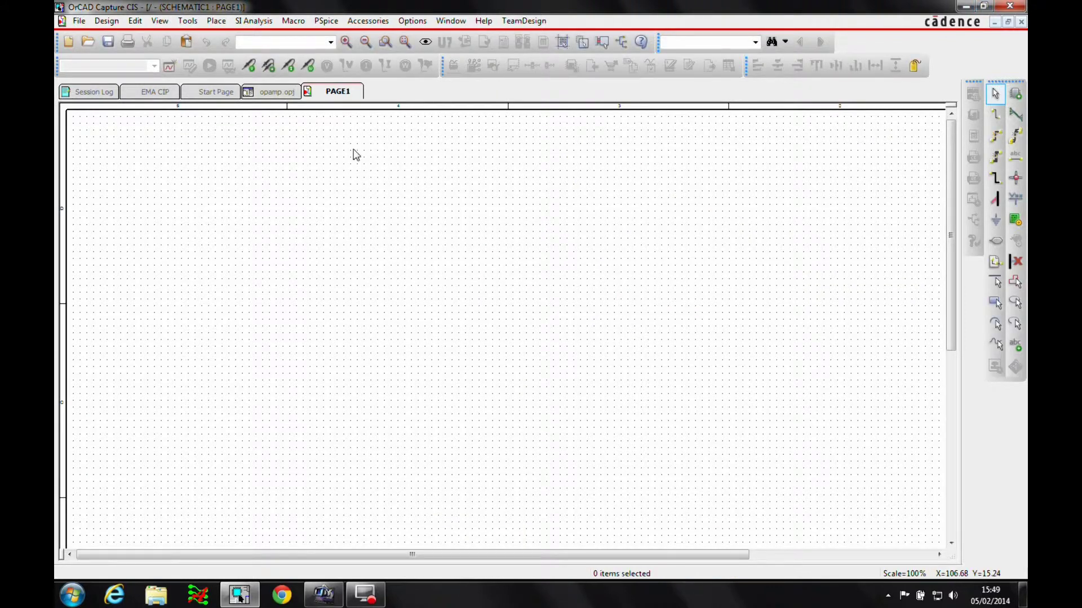
# Start placing a part and add the opamp.olb library from the Capture library's pspice folder.
pyautogui.click(216, 21)
pyautogui.click(237, 66)
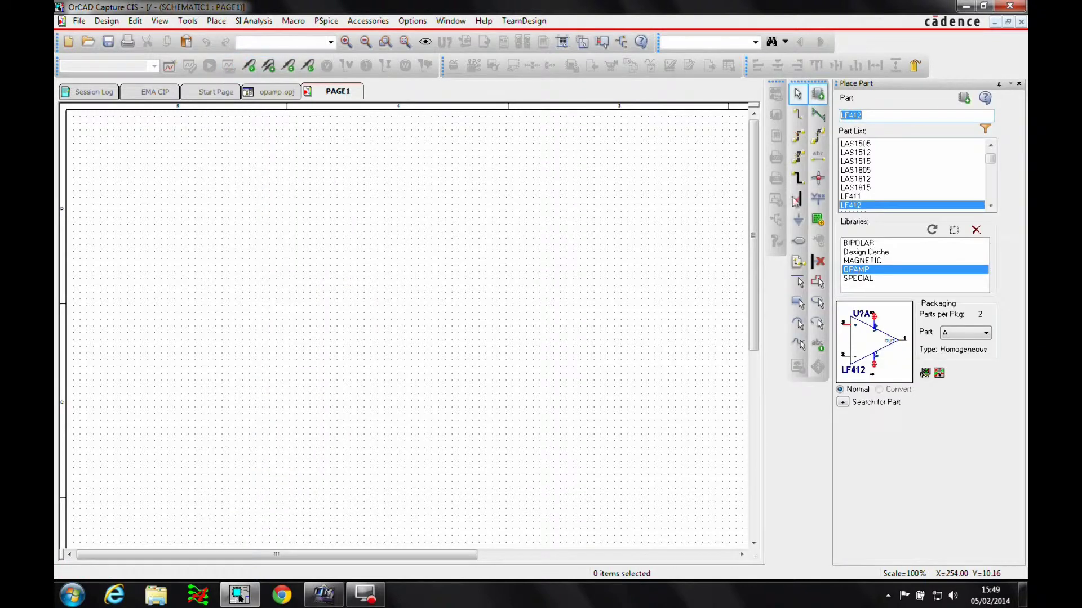
pyautogui.click(953, 230)
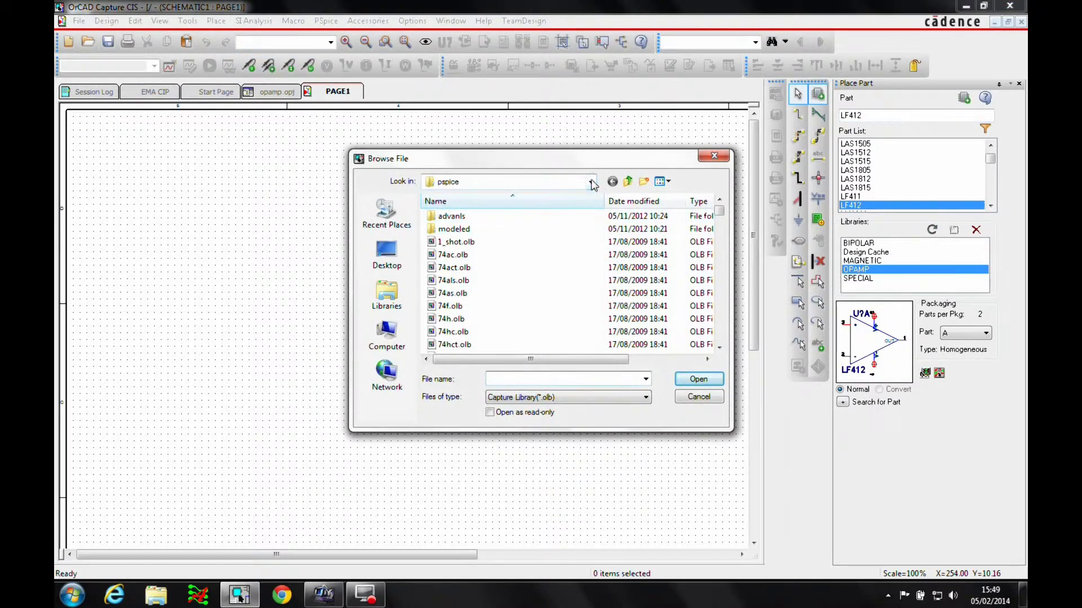
pyautogui.click(591, 183)
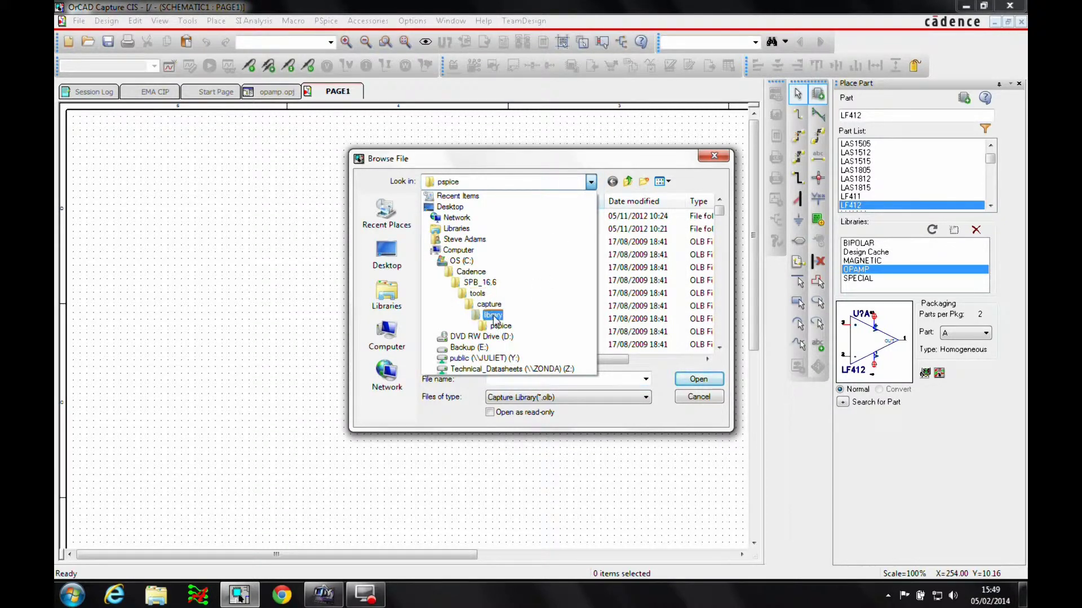
pyautogui.click(652, 360)
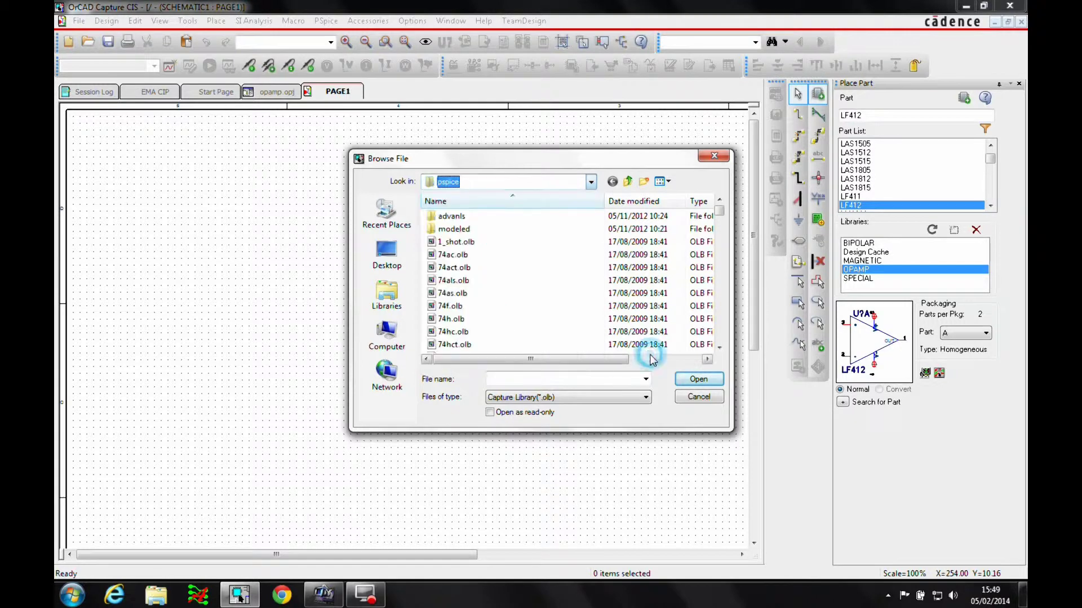
pyautogui.click(503, 380)
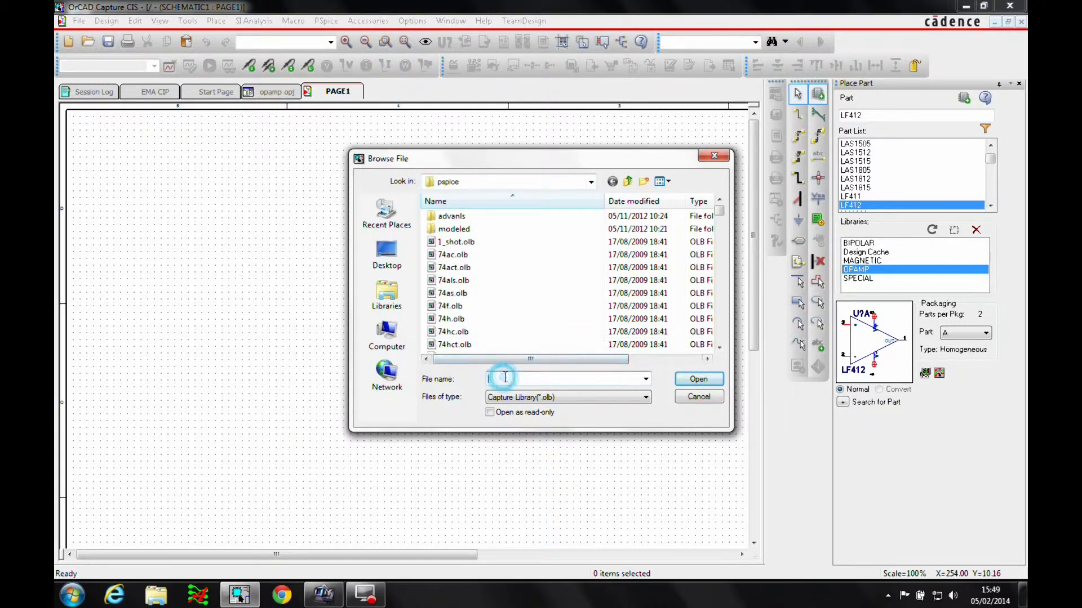
pyautogui.write('op')
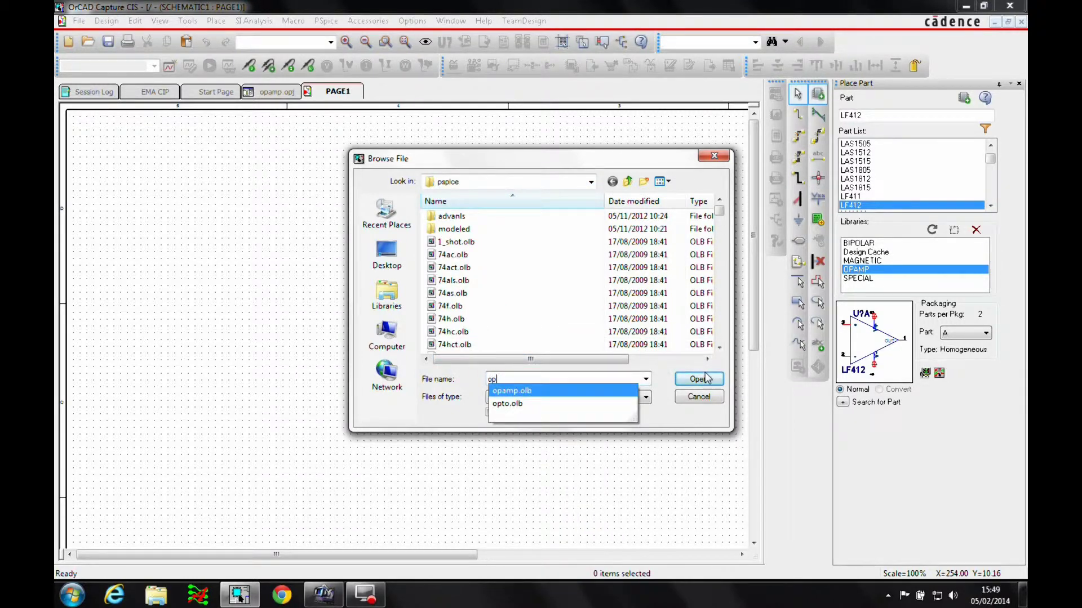
pyautogui.click(706, 378)
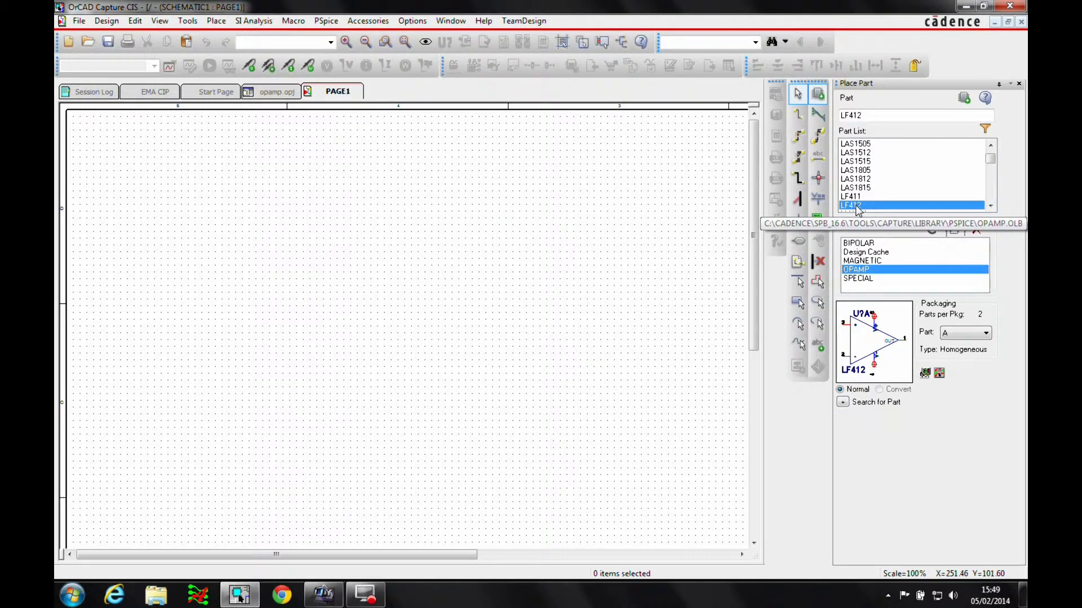
# Place two LF412 op-amp sections on the schematic page, one below the other.
pyautogui.doubleClick(856, 206)
pyautogui.click(385, 203)
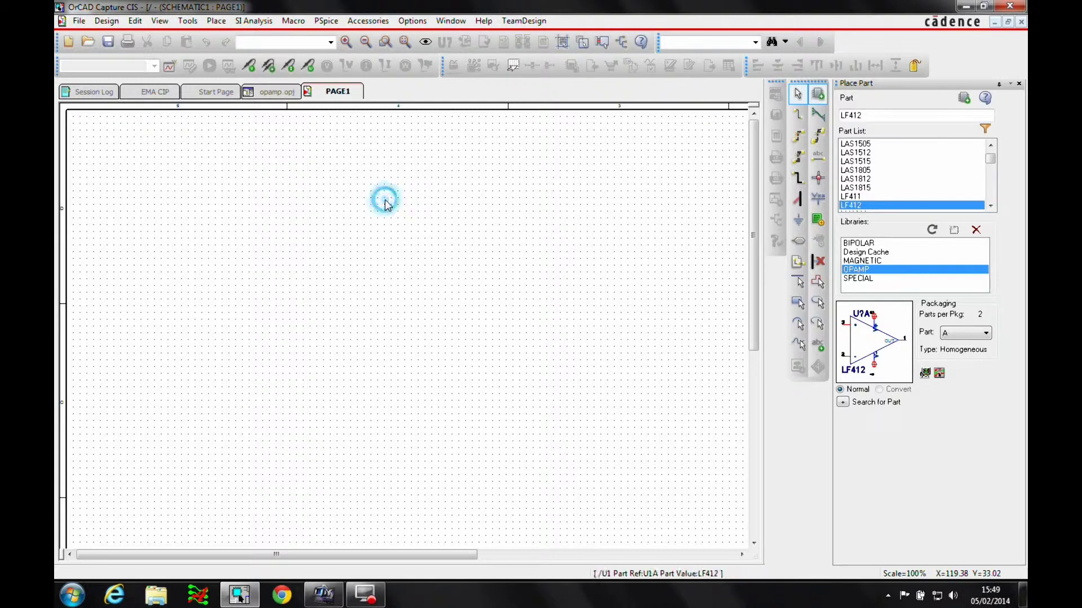
pyautogui.click(384, 292)
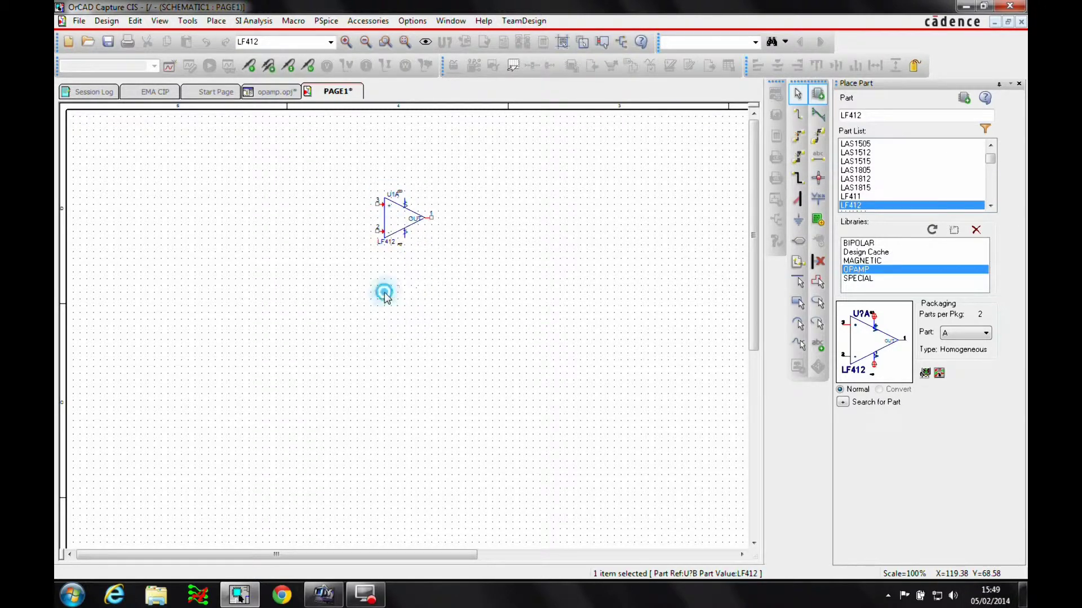
pyautogui.press('Escape')
pyautogui.press('o')
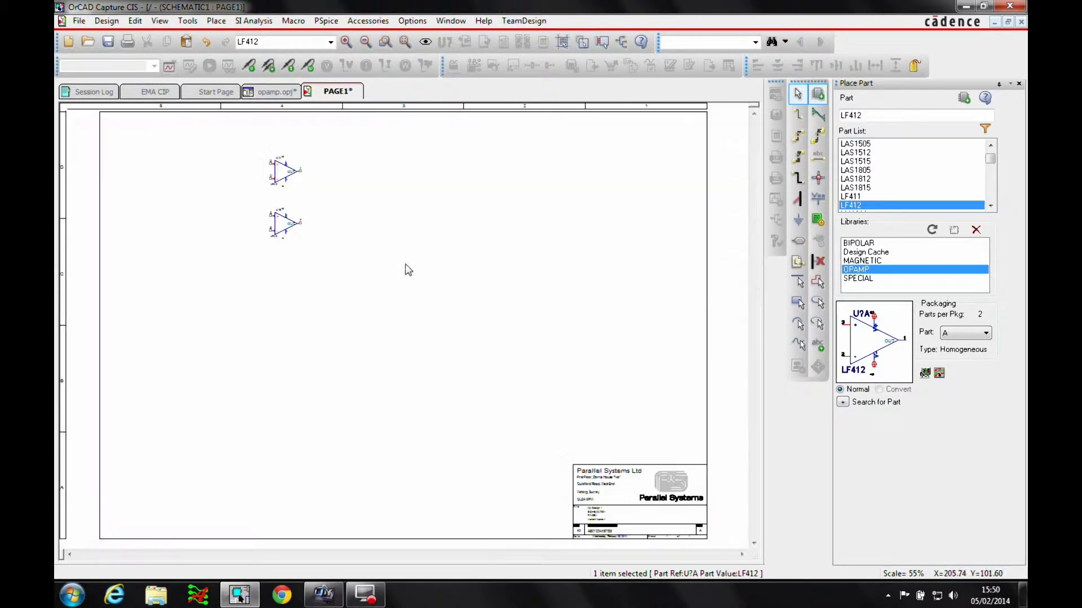
pyautogui.press('i')
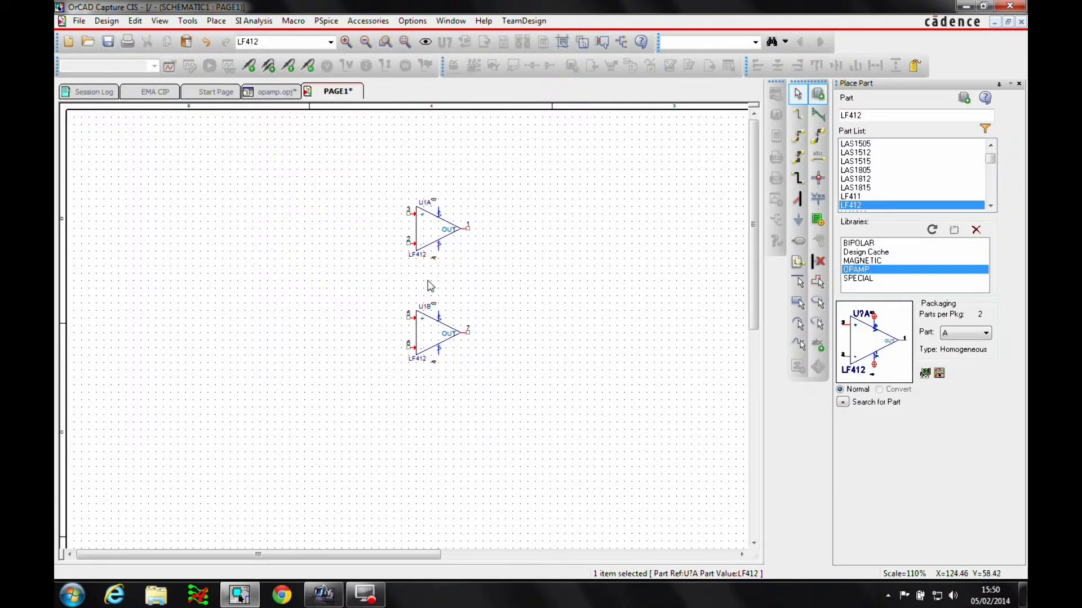
pyautogui.press('i')
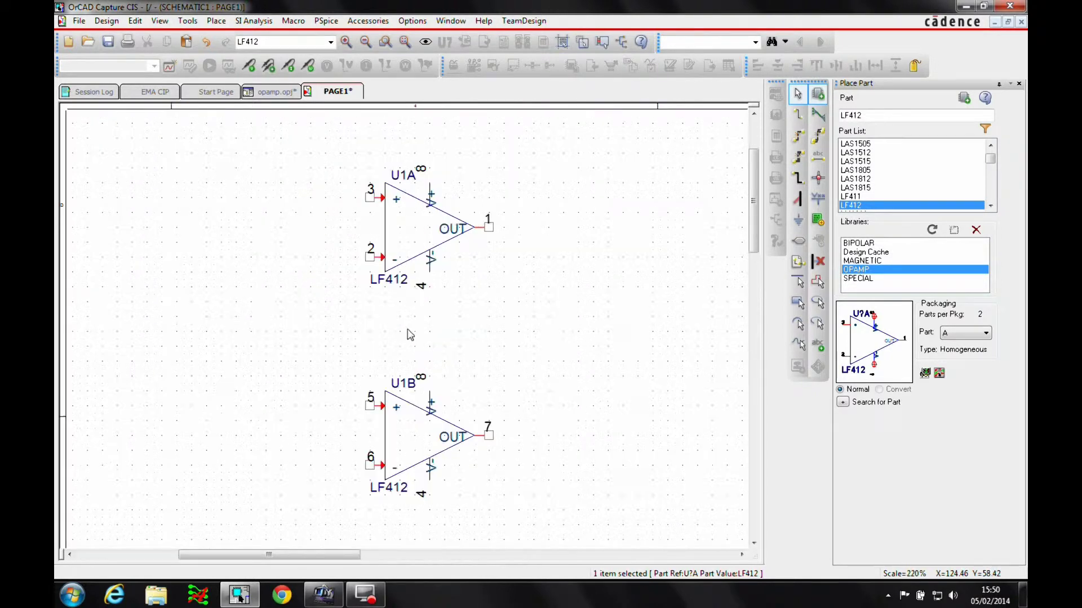
# Mirror the upper LF412 op-amp vertically so its inverting input is on top.
pyautogui.click(411, 230)
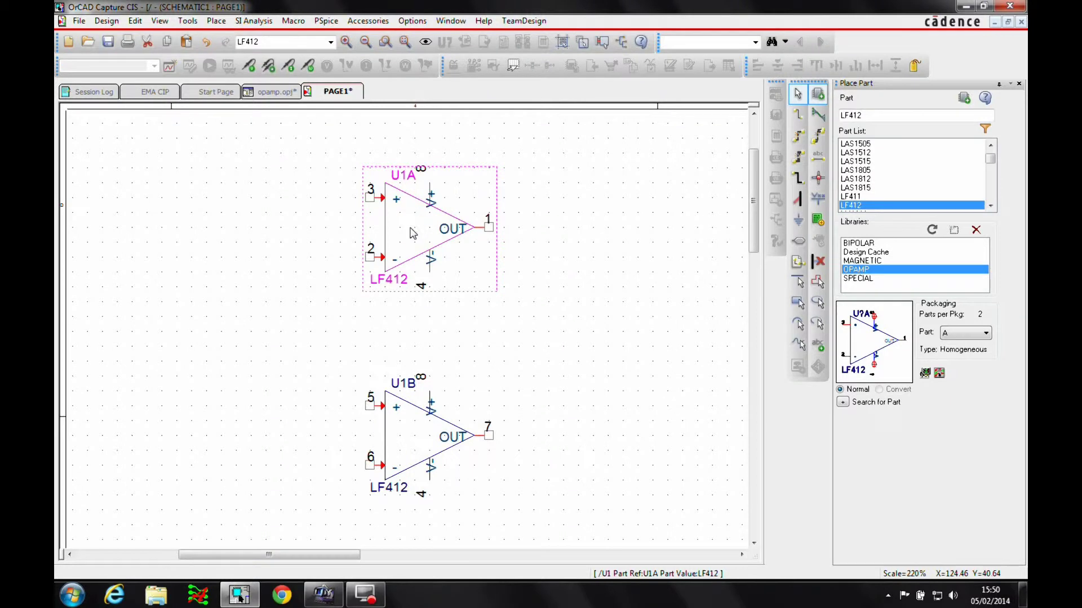
pyautogui.rightClick(412, 231)
pyautogui.click(469, 57)
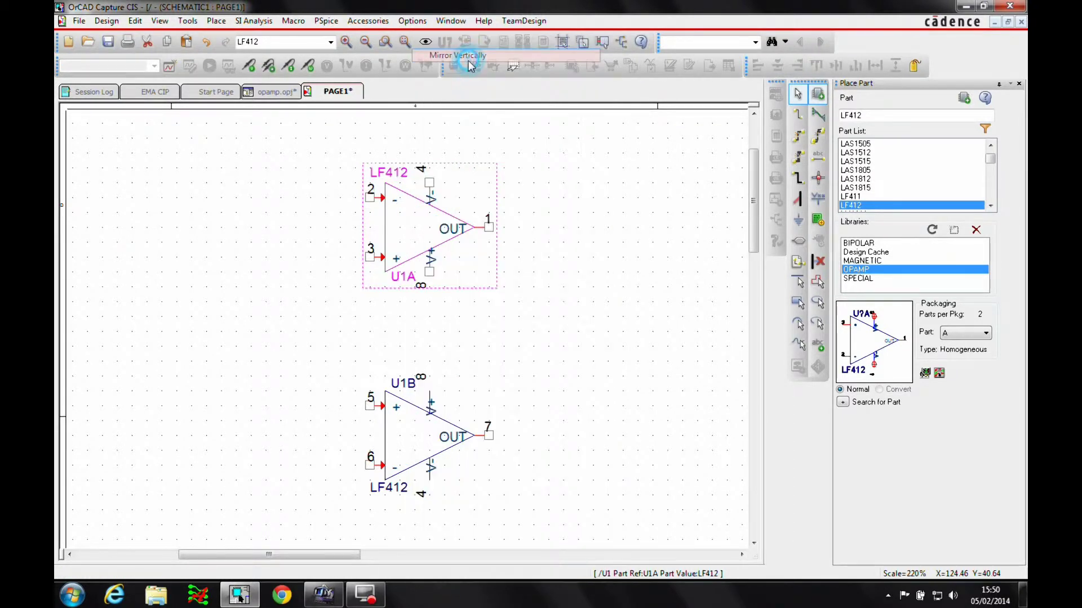
pyautogui.click(611, 251)
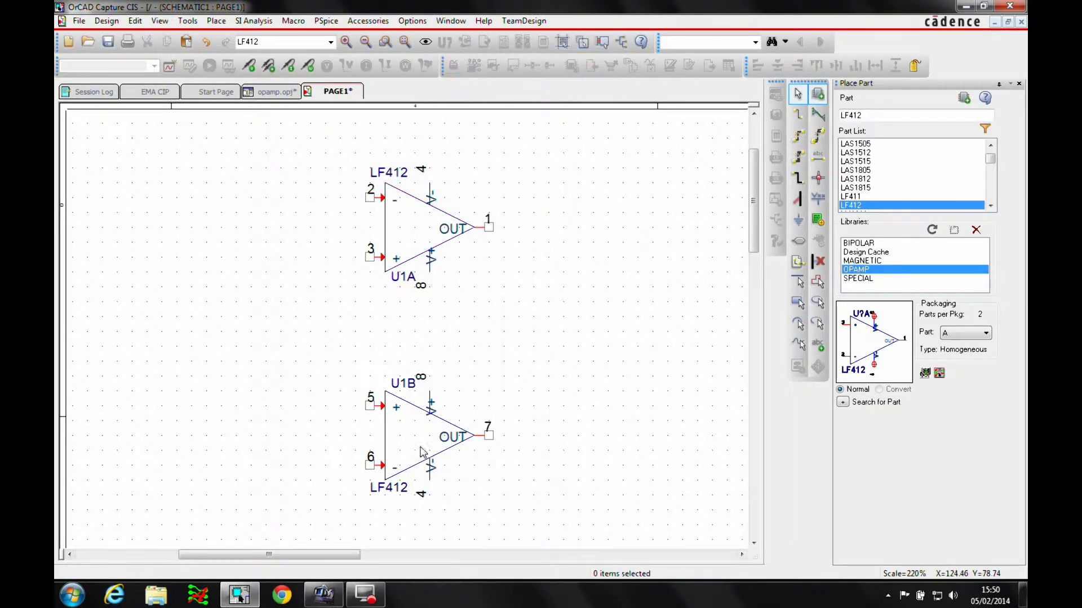
# Move the lower LF412 op-amp slightly further down and close the part placement pane.
pyautogui.moveTo(423, 452); pyautogui.dragTo(423, 468)
pyautogui.click(517, 393)
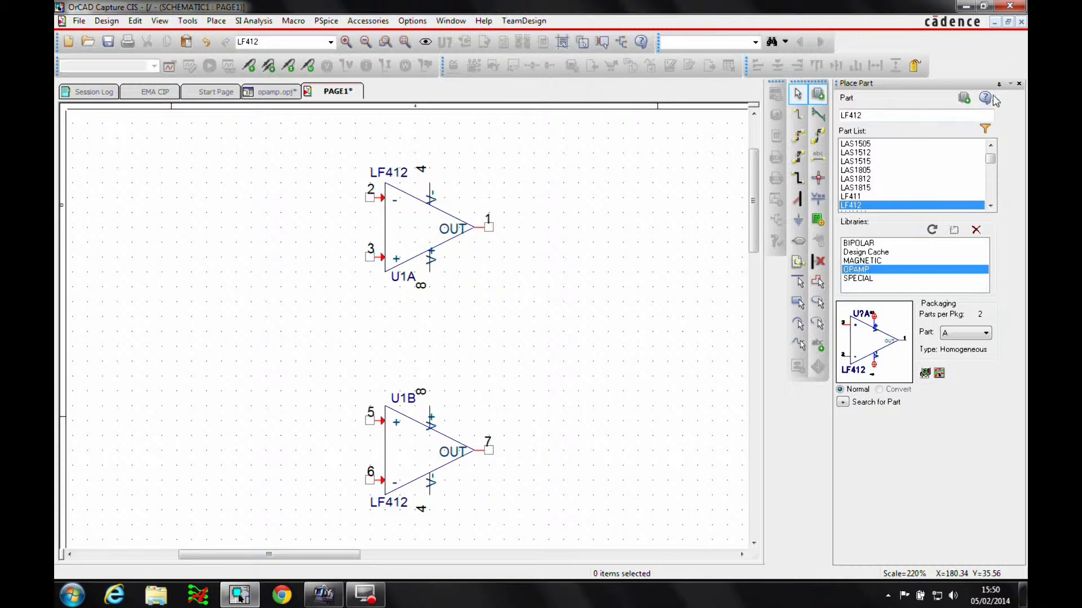
pyautogui.click(1019, 84)
pyautogui.press('o')
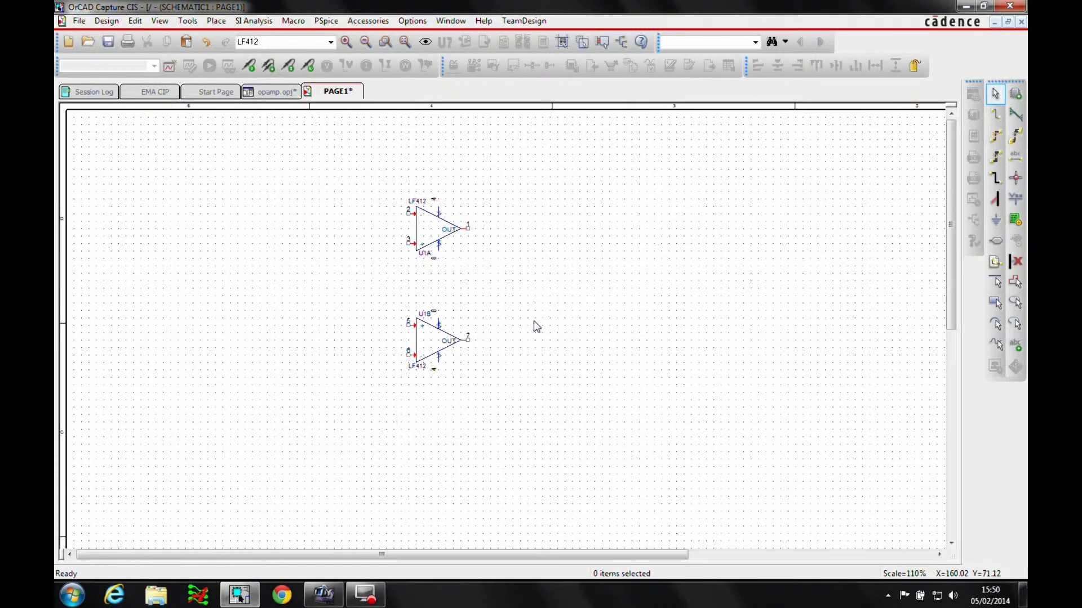
pyautogui.click(216, 21)
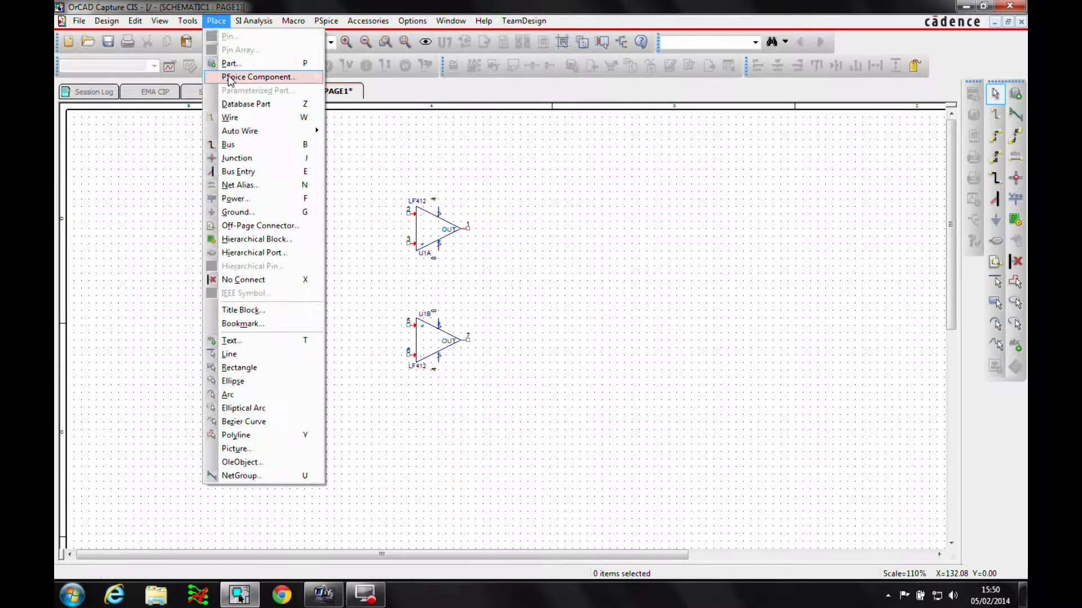
pyautogui.moveTo(284, 83)
pyautogui.moveTo(374, 79)
pyautogui.click(480, 90)
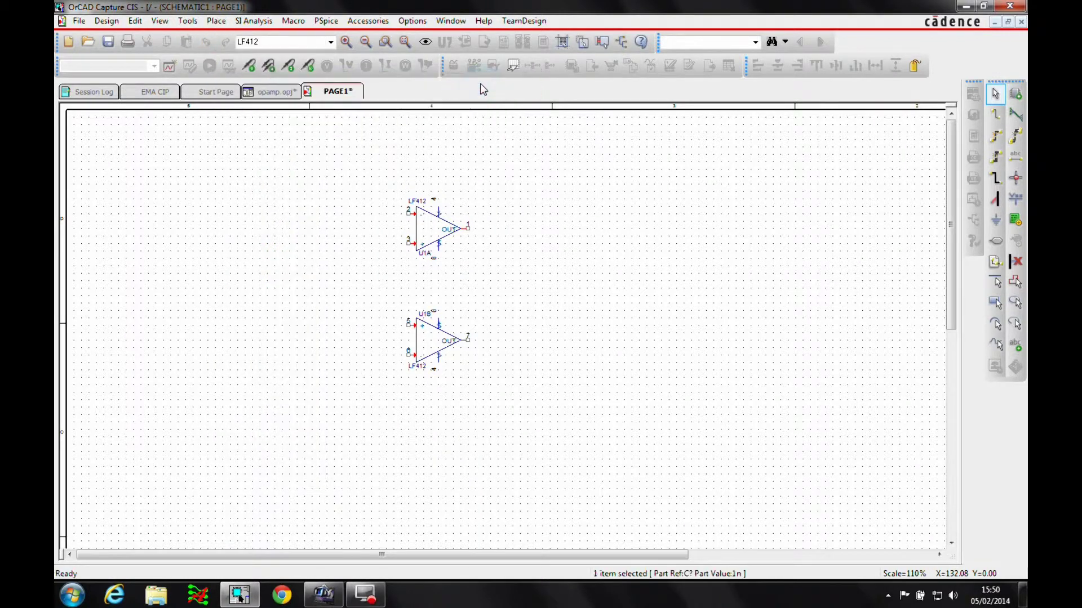
# Place three horizontal 20k PSpice resistors: one above the upper op-amp and two staggered left of its inputs.
pyautogui.click(216, 20)
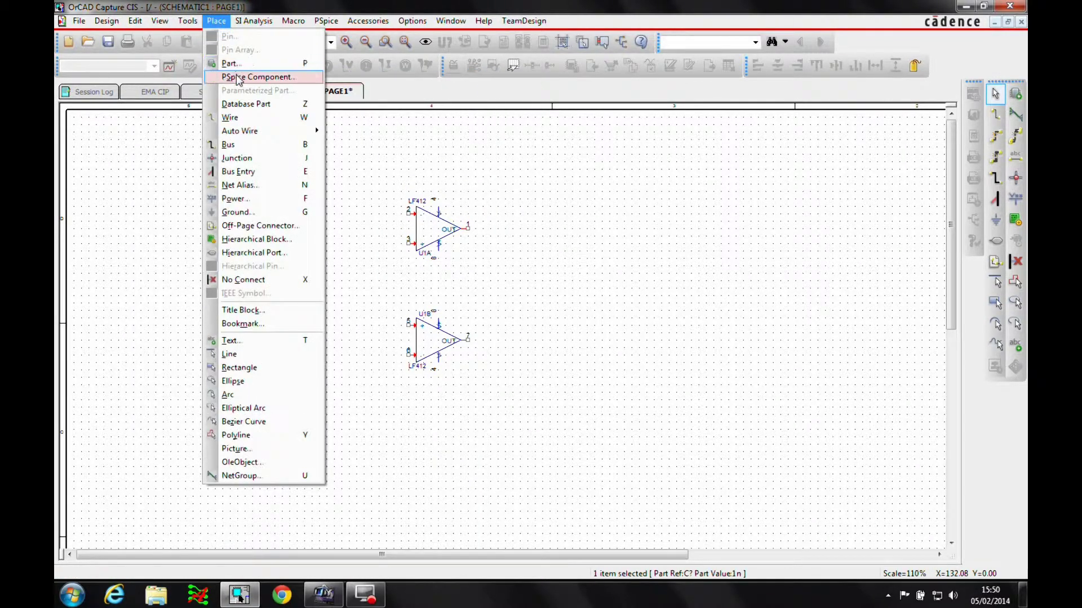
pyautogui.moveTo(256, 77)
pyautogui.moveTo(356, 81)
pyautogui.click(501, 79)
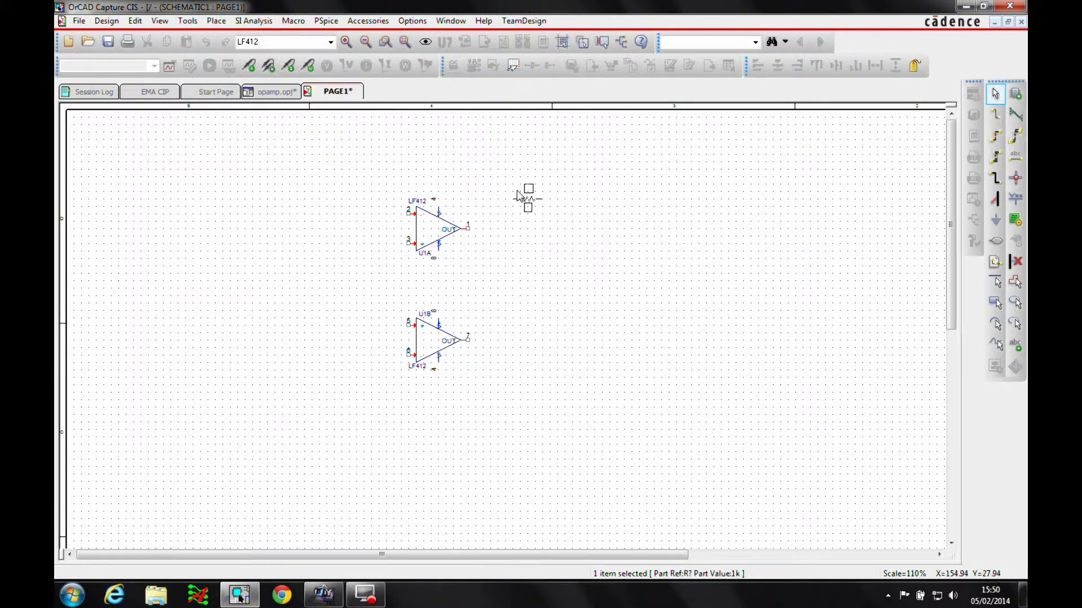
pyautogui.hotkey('ctrl', 'e')
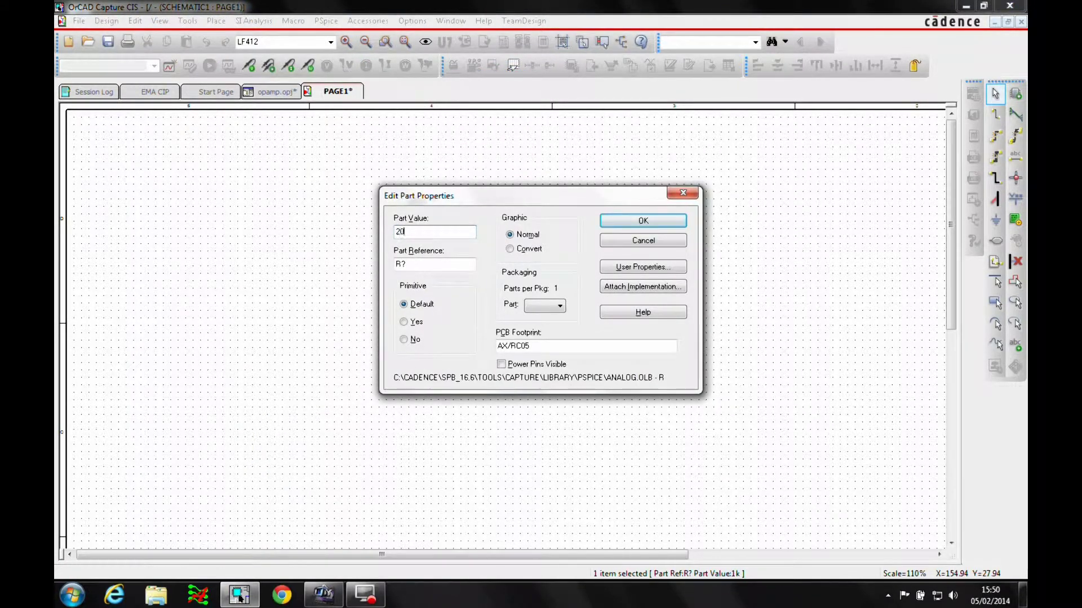
pyautogui.click(643, 220)
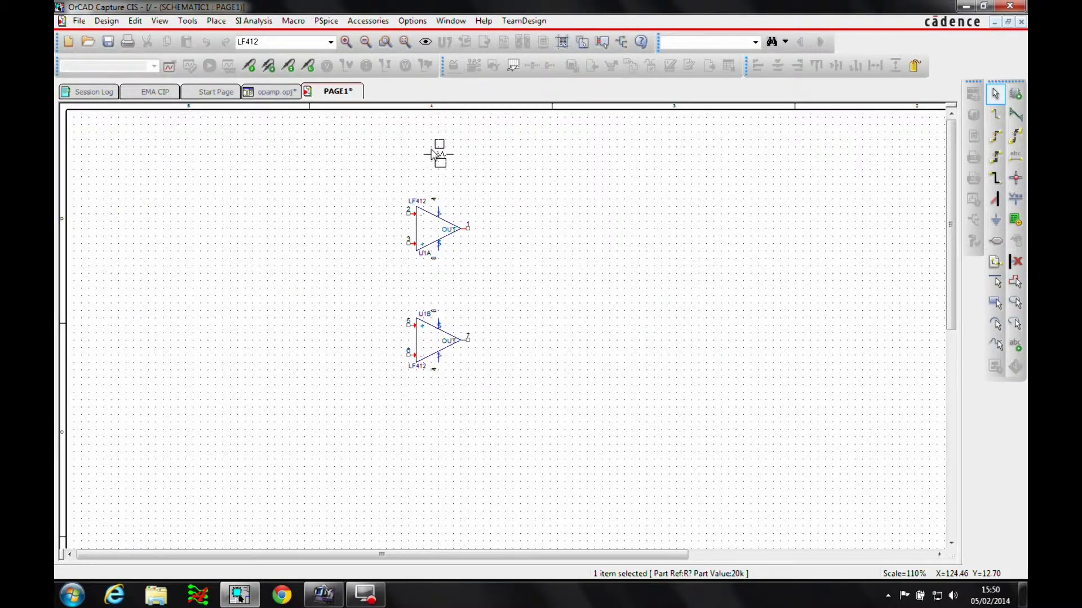
pyautogui.click(437, 148)
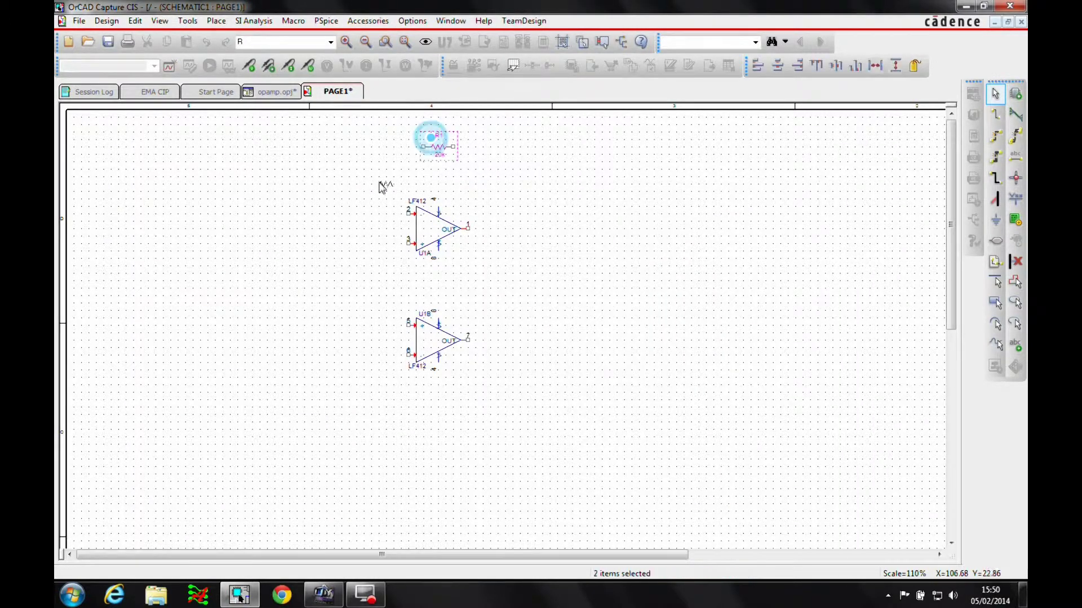
pyautogui.rightClick(330, 208)
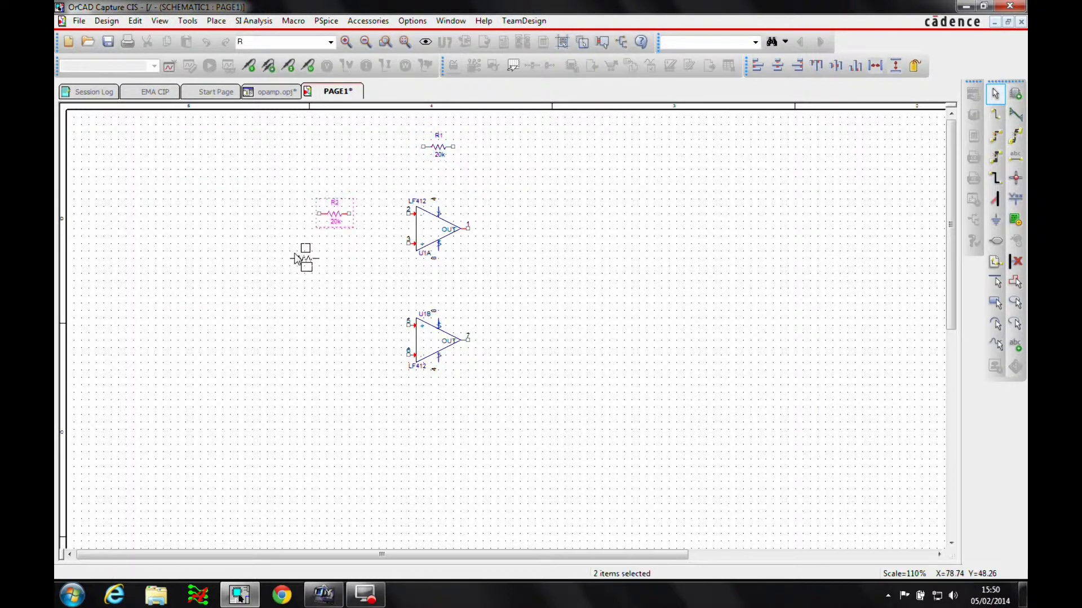
pyautogui.click(282, 237)
# Place two vertical 10k resistors in line left of the lower op-amp, moving the lower one down to leave a wire between them.
pyautogui.press('r')
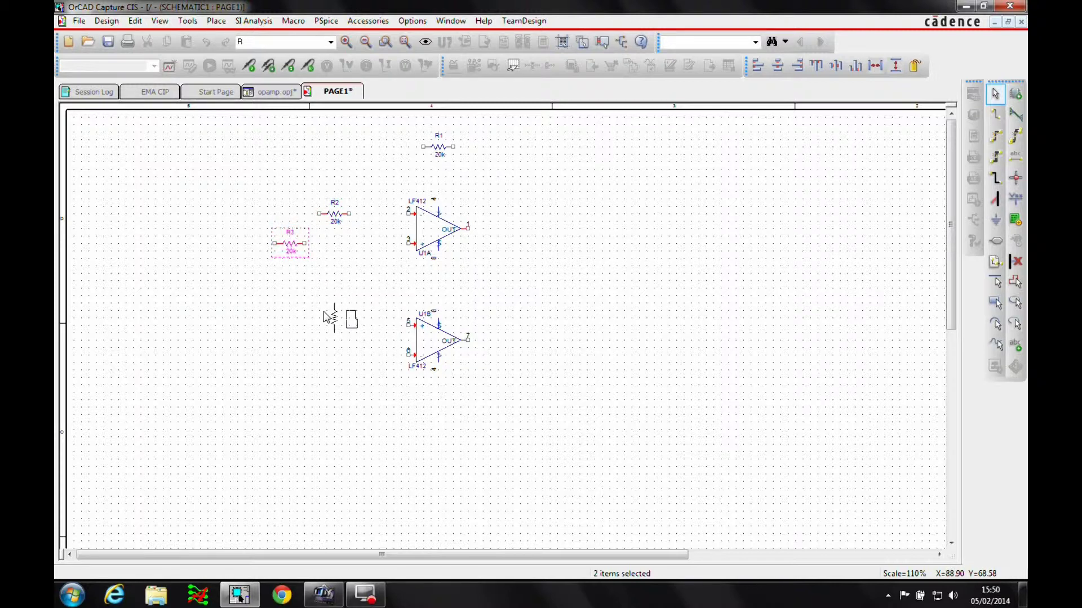
pyautogui.doubleClick(325, 317)
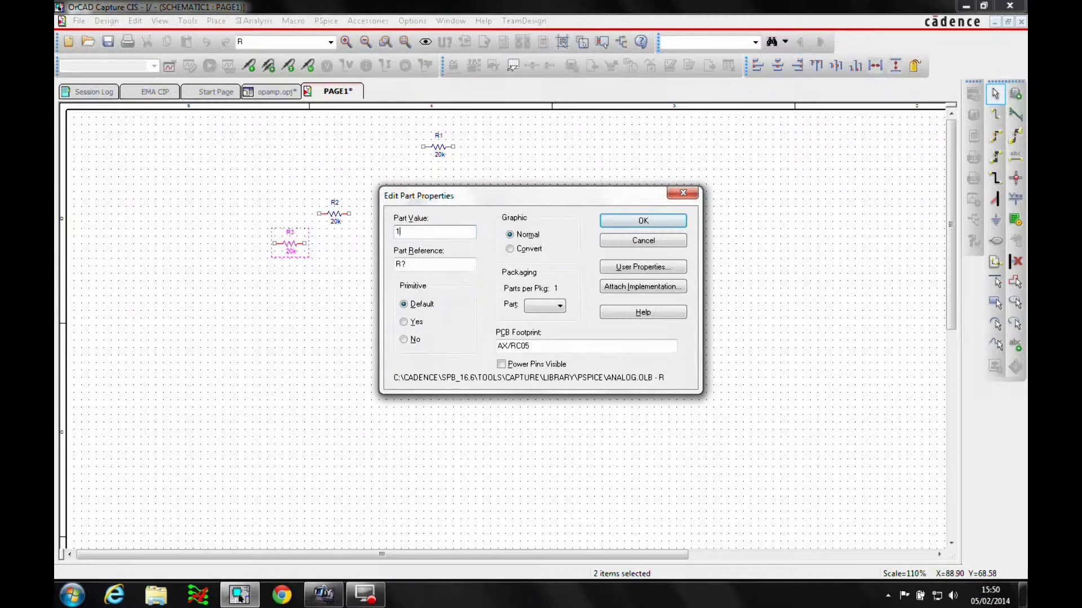
pyautogui.write('10k')
pyautogui.click(653, 225)
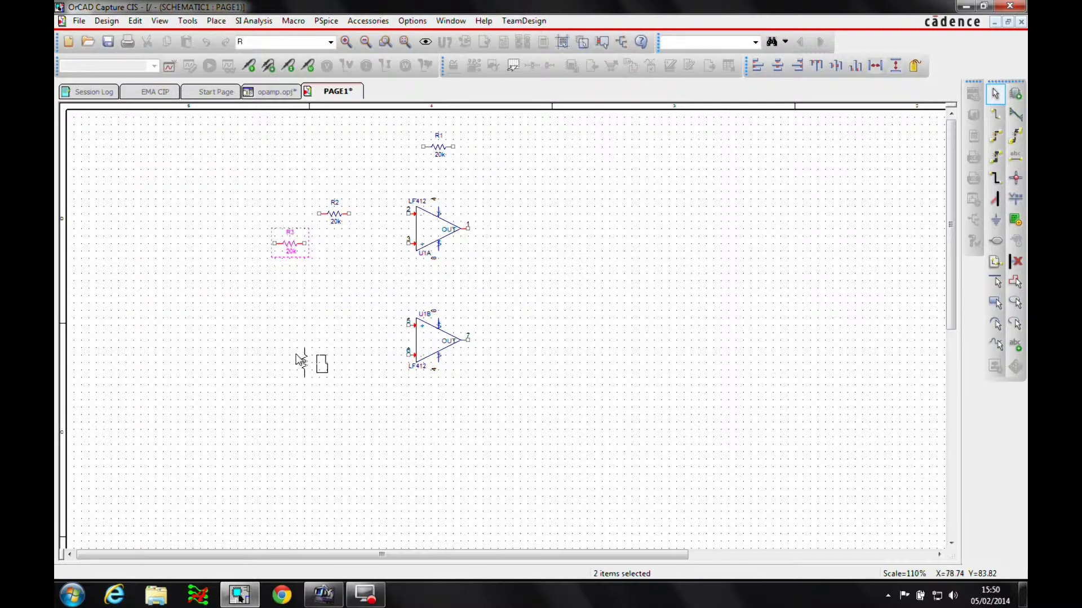
pyautogui.click(296, 346)
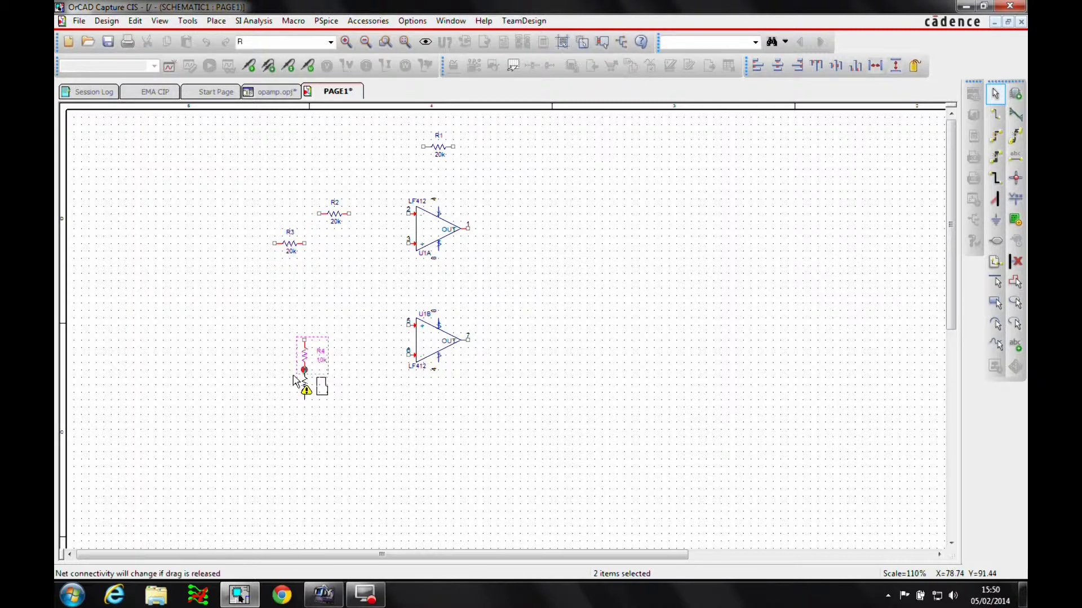
pyautogui.click(293, 375)
pyautogui.moveTo(302, 382); pyautogui.dragTo(307, 410)
pyautogui.click(362, 398)
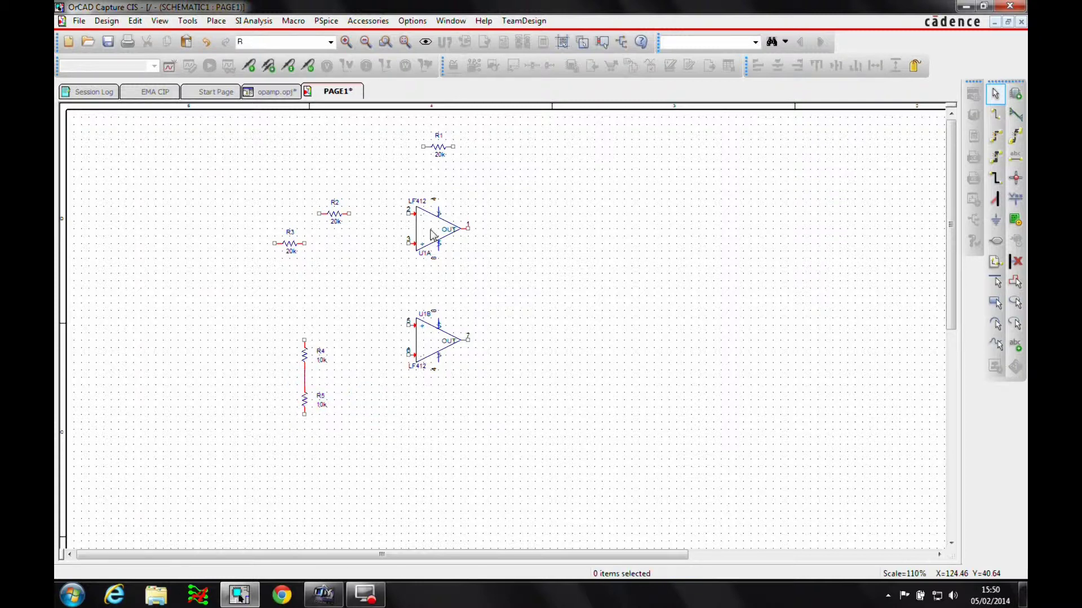
# Place a vertical 4.7n PSpice capacitor midway between the staggered 20k resistors and the 10k resistor pair.
pyautogui.click(216, 20)
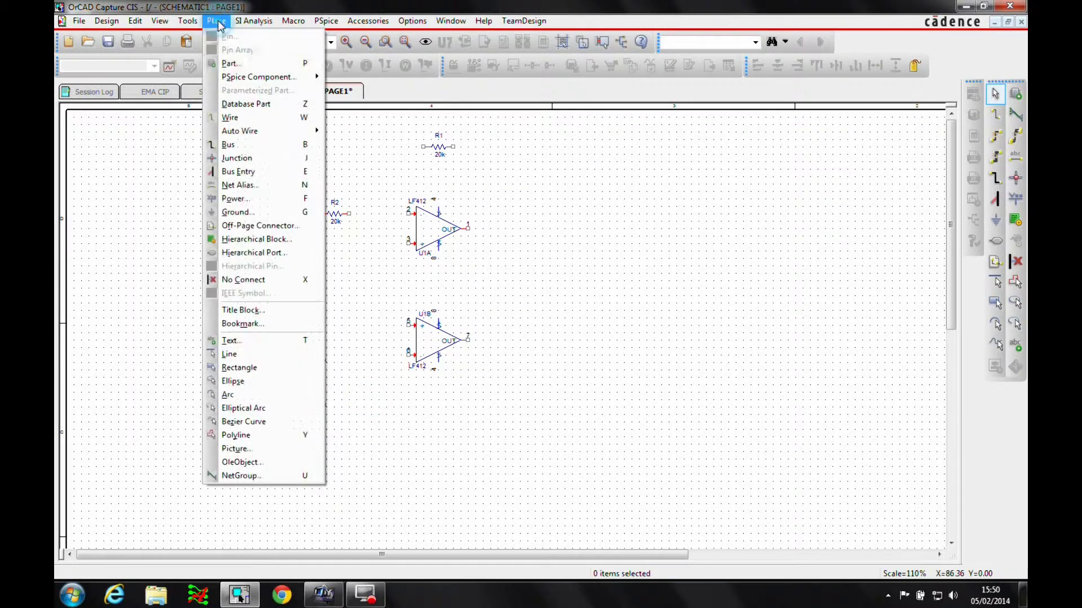
pyautogui.click(251, 76)
pyautogui.click(360, 76)
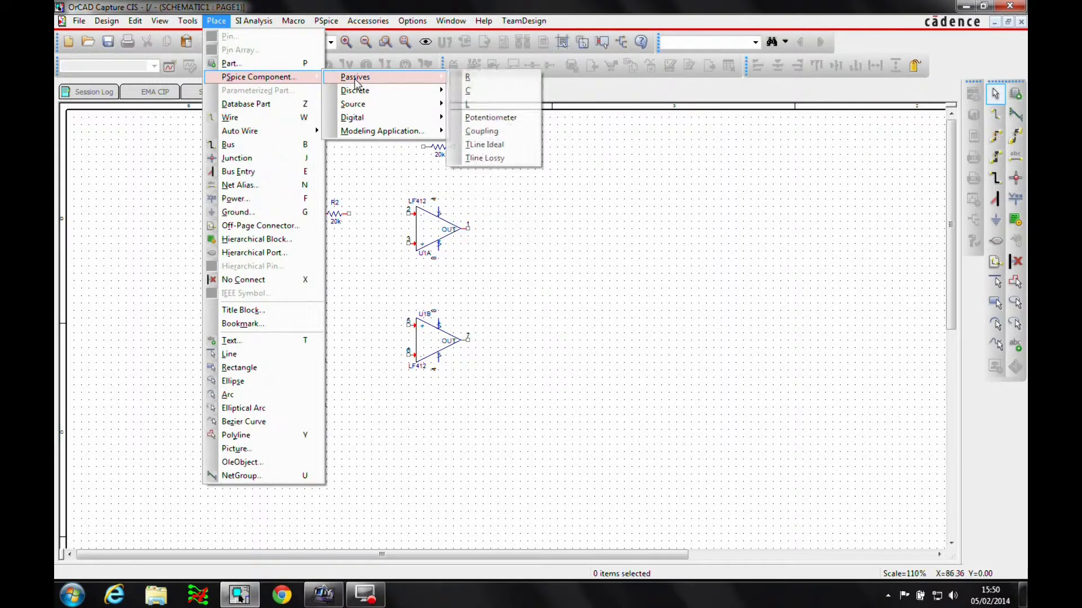
pyautogui.click(484, 90)
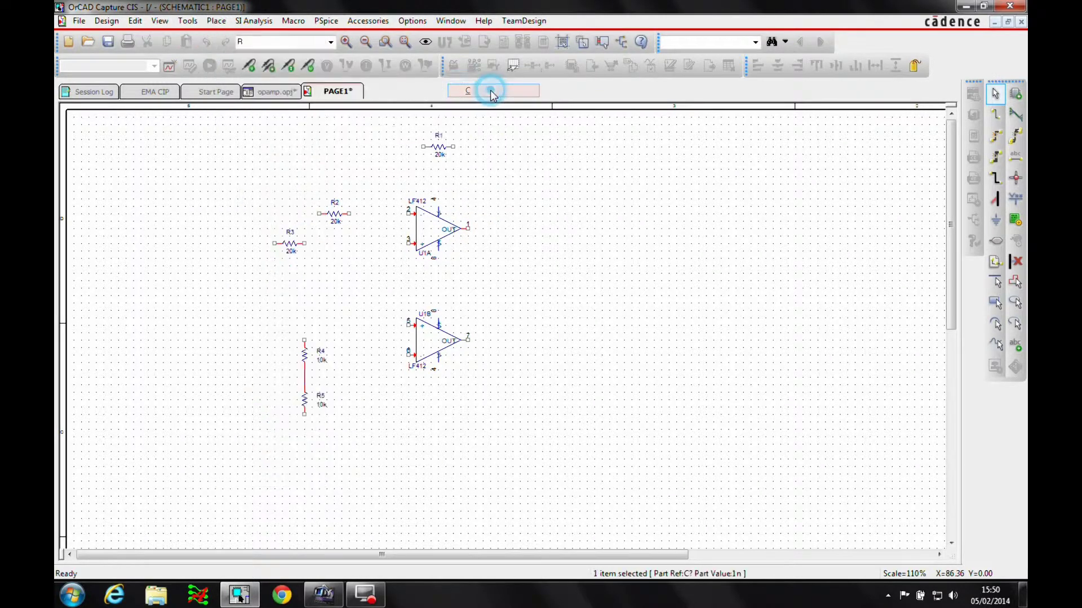
pyautogui.doubleClick(529, 226)
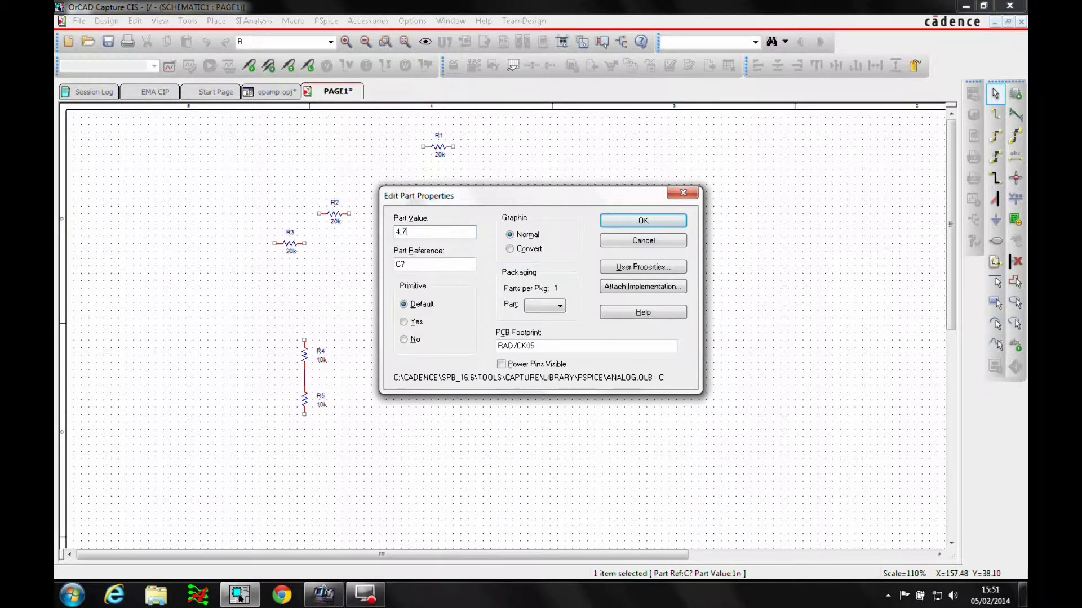
pyautogui.click(630, 221)
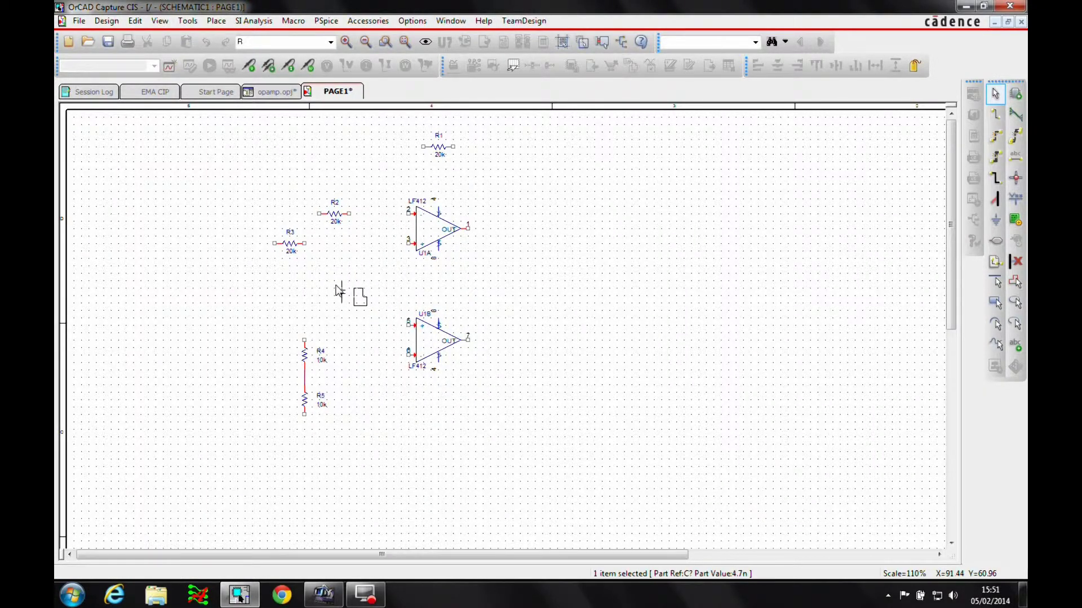
pyautogui.click(340, 290)
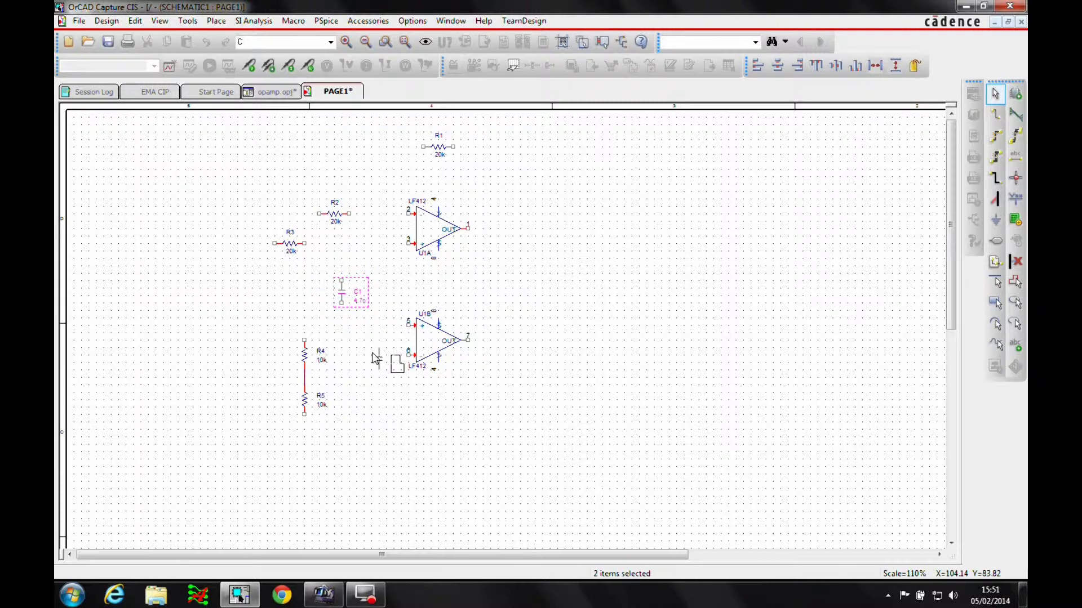
# Place a horizontal 1u capacitor just right of the wire joining the two 10k resistors and finish placing capacitors.
pyautogui.press('r')
pyautogui.hotkey('ctrl', 'e')
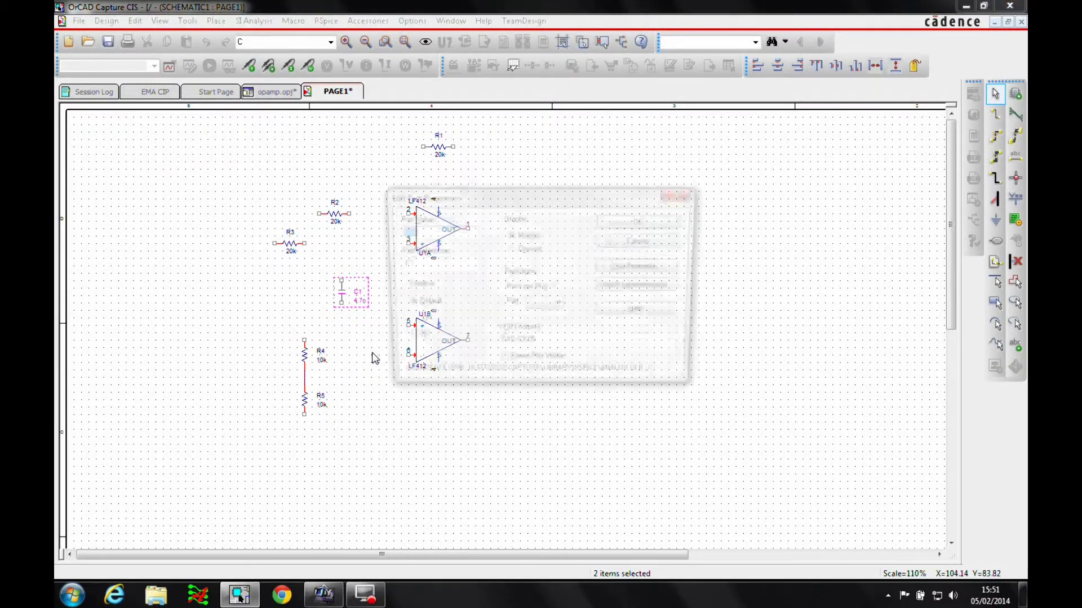
pyautogui.write('1u')
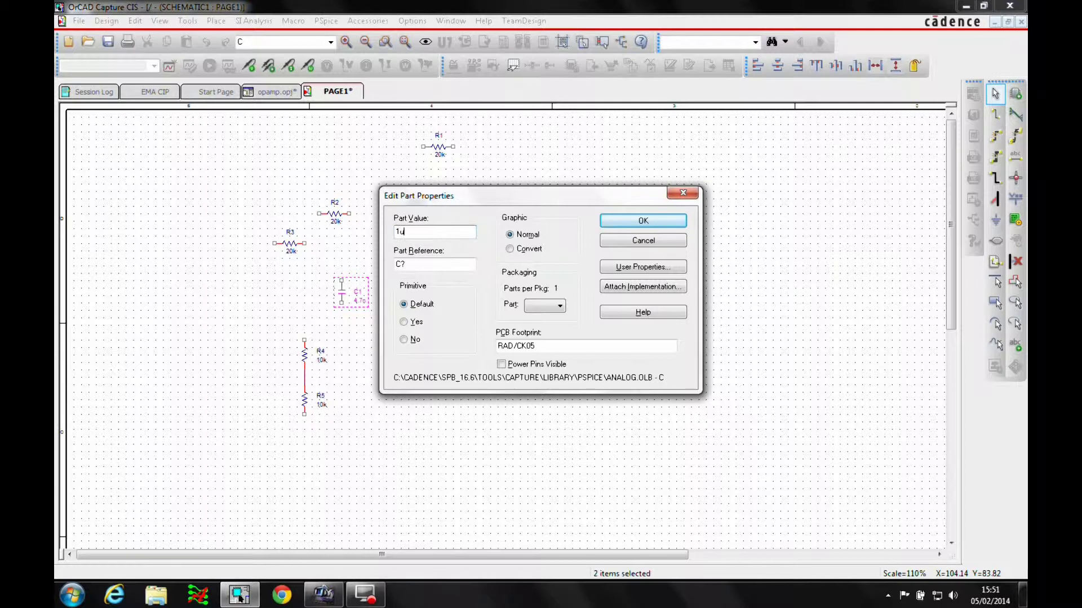
pyautogui.click(633, 222)
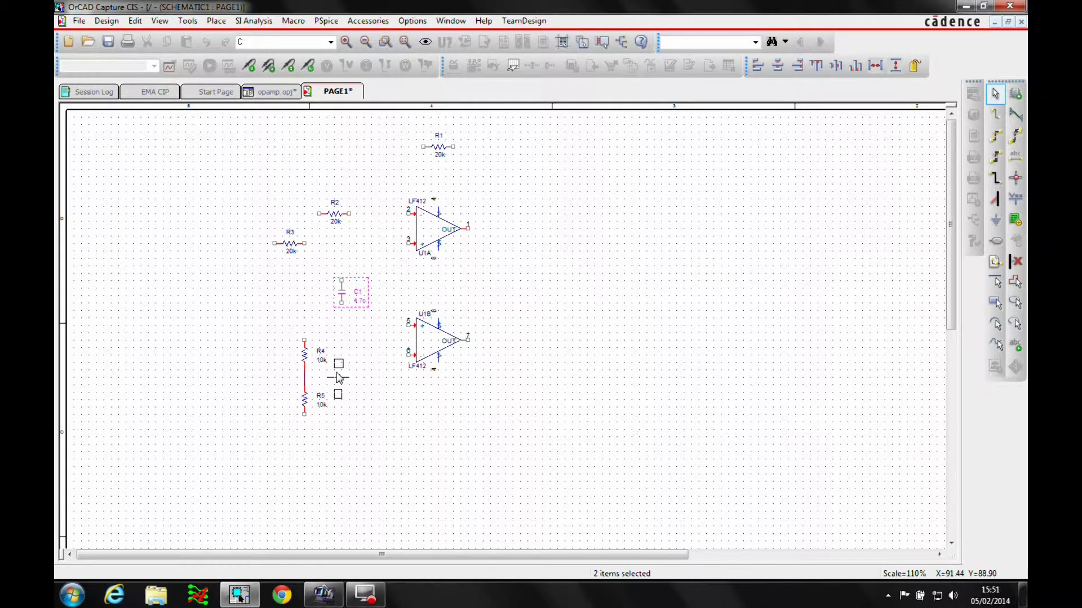
pyautogui.click(348, 377)
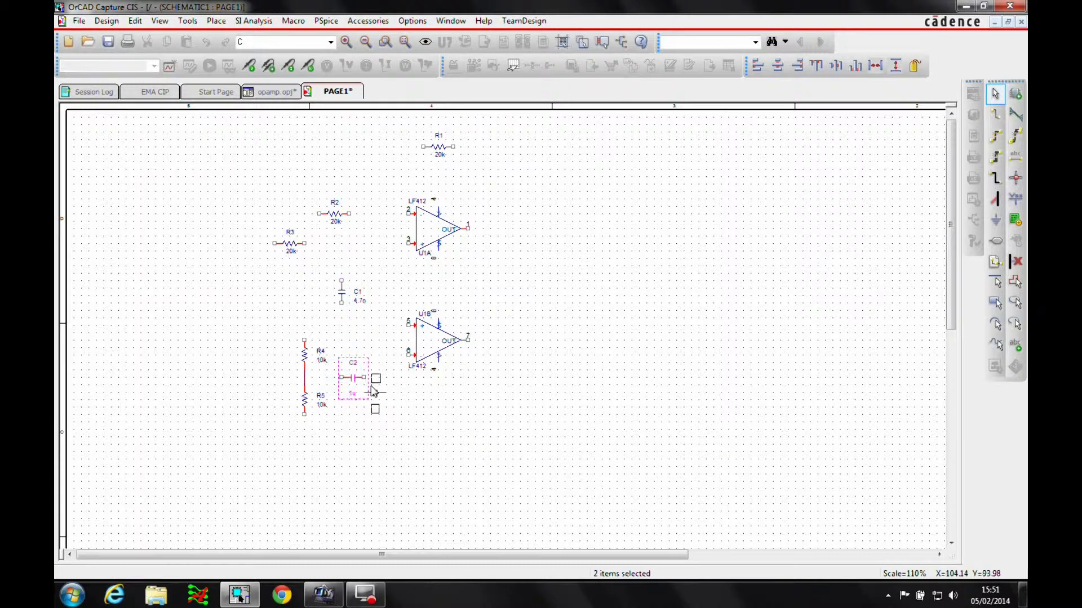
pyautogui.press('Escape')
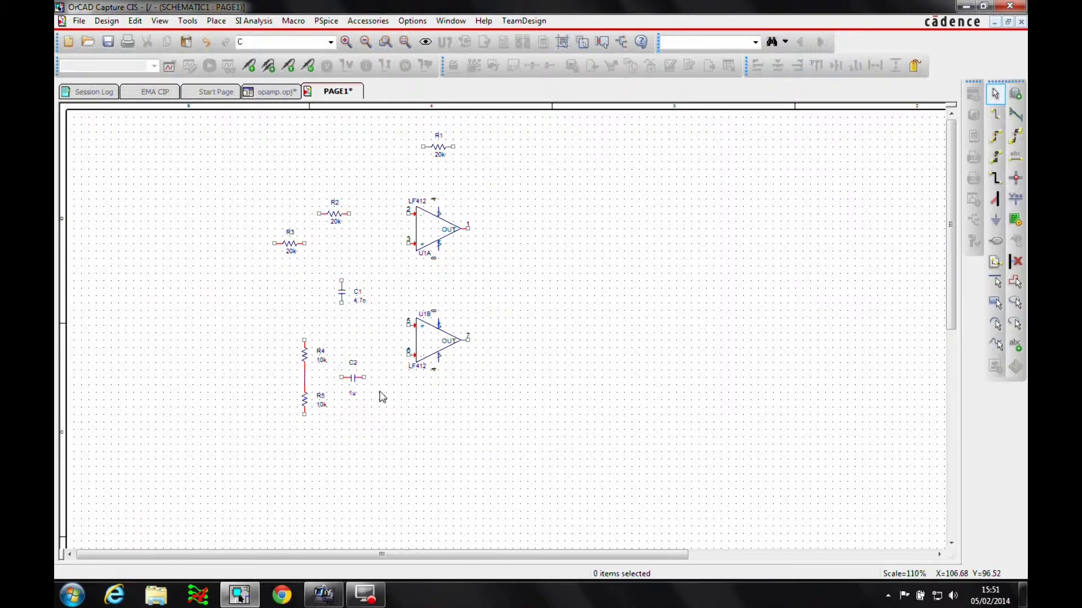
# Place four 0/SOURCE grounds: one under the lower 10k resistor, one below and left of R3, and two side by side left of R5.
pyautogui.click(995, 219)
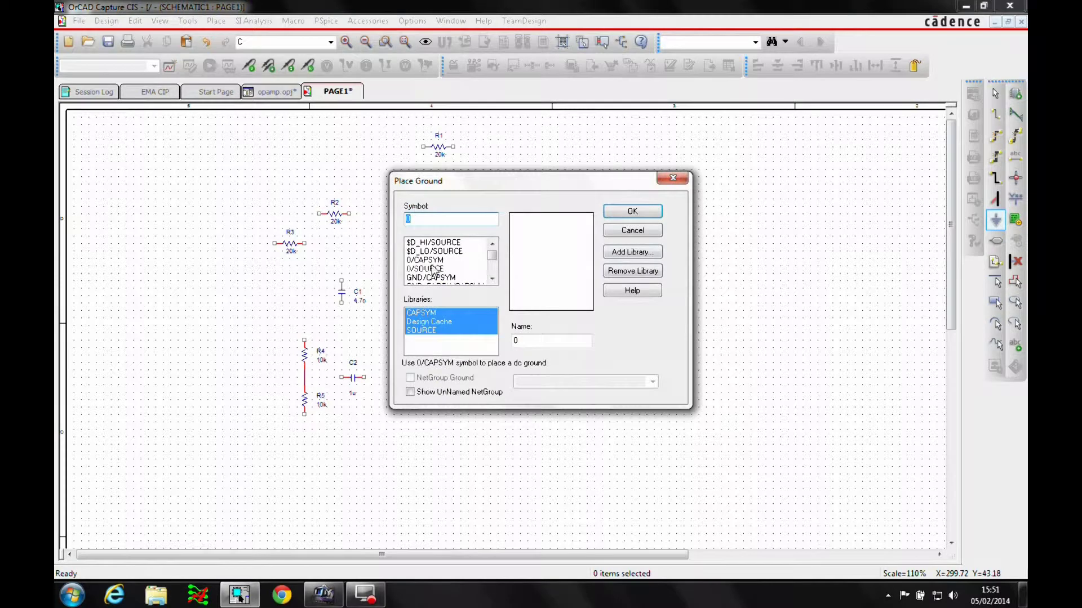
pyautogui.click(429, 269)
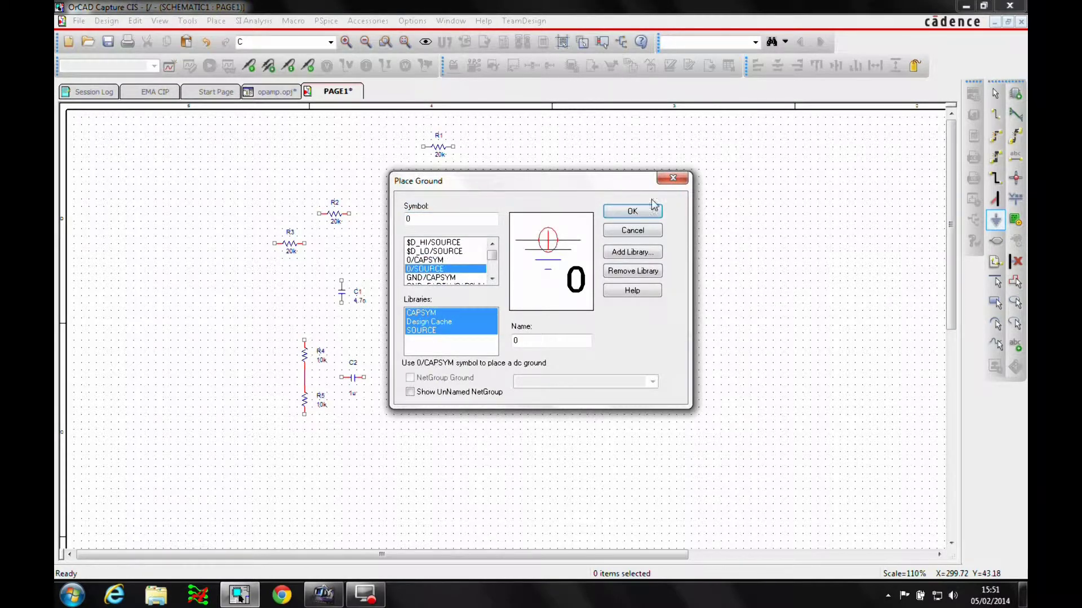
pyautogui.click(632, 212)
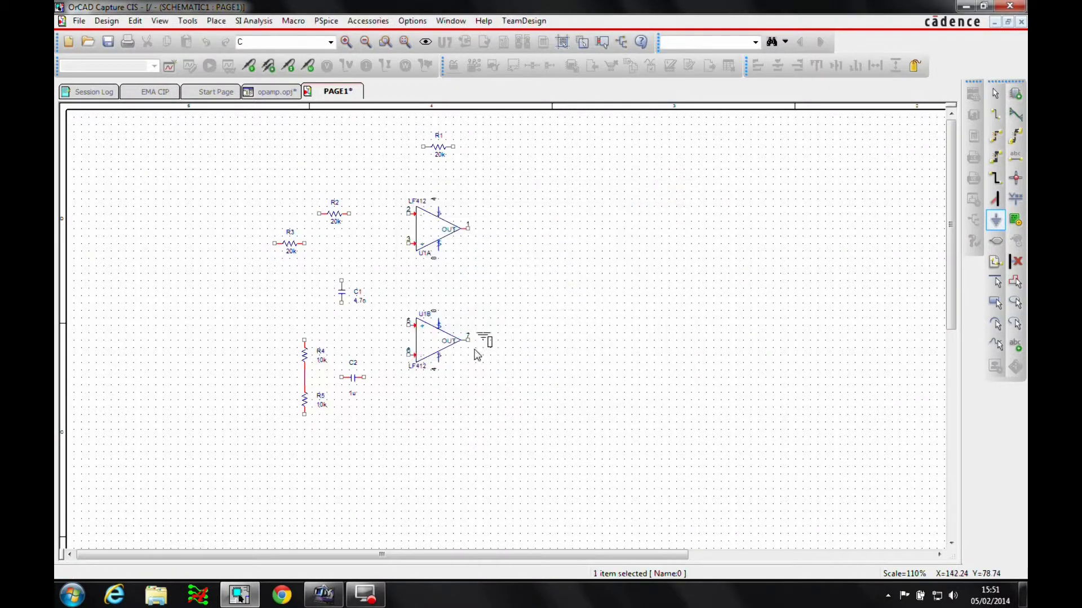
pyautogui.click(306, 432)
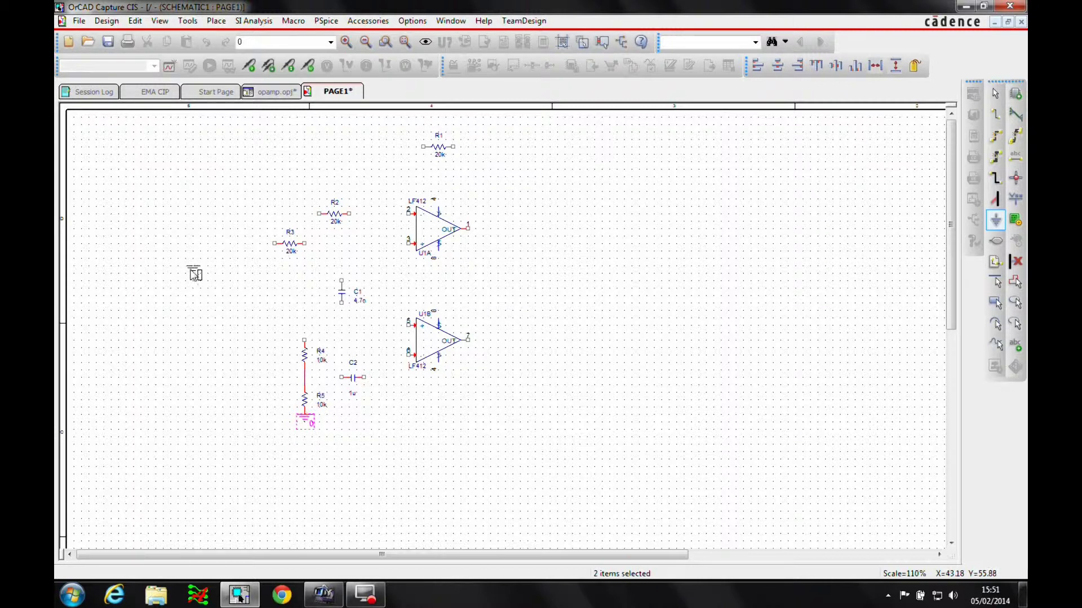
pyautogui.click(200, 273)
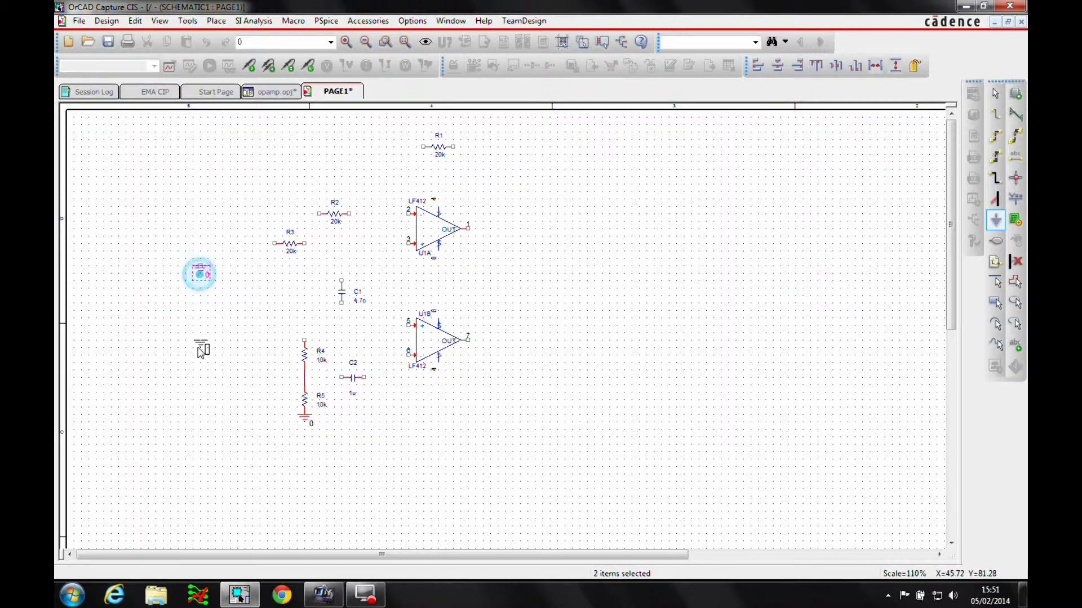
pyautogui.click(172, 396)
pyautogui.click(218, 397)
pyautogui.press('Escape')
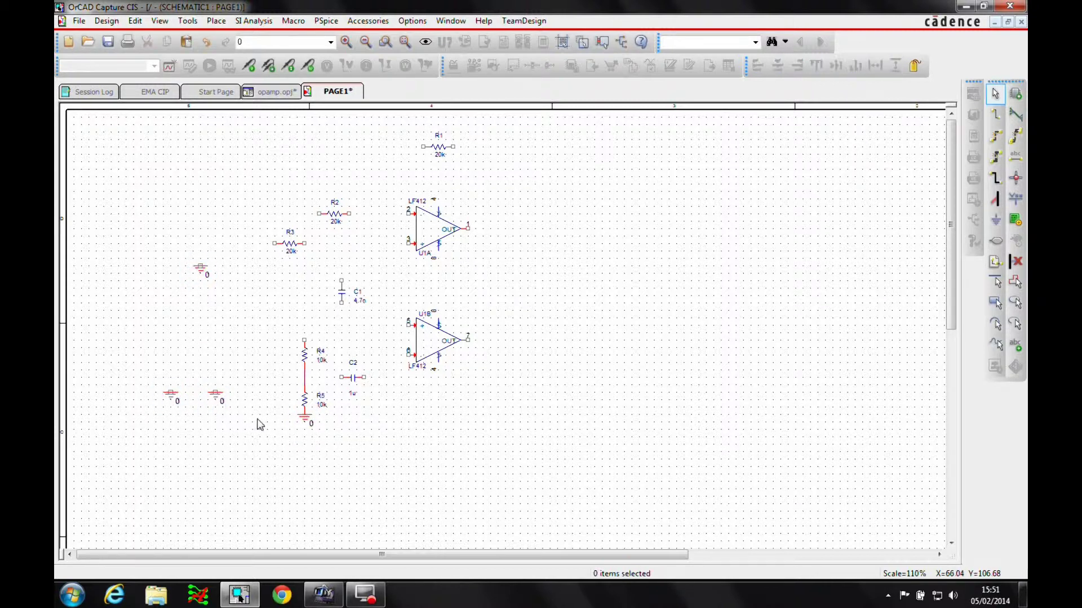
# Place a PSpice AC voltage source on the ground left of R3 and move it up slightly to leave a connecting wire.
pyautogui.click(217, 21)
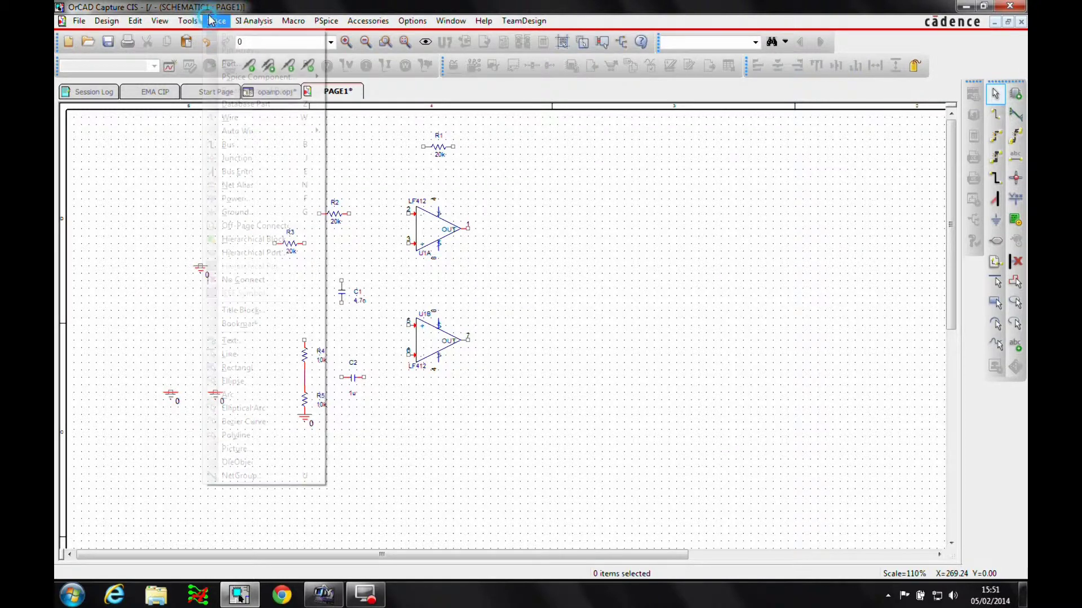
pyautogui.moveTo(224, 84)
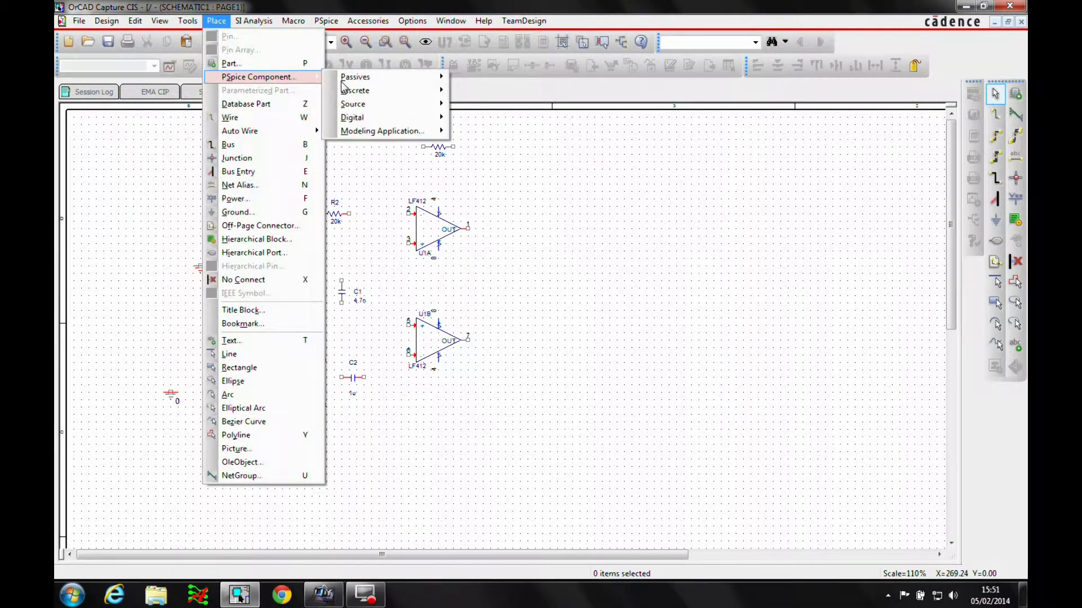
pyautogui.moveTo(378, 105)
pyautogui.moveTo(556, 134)
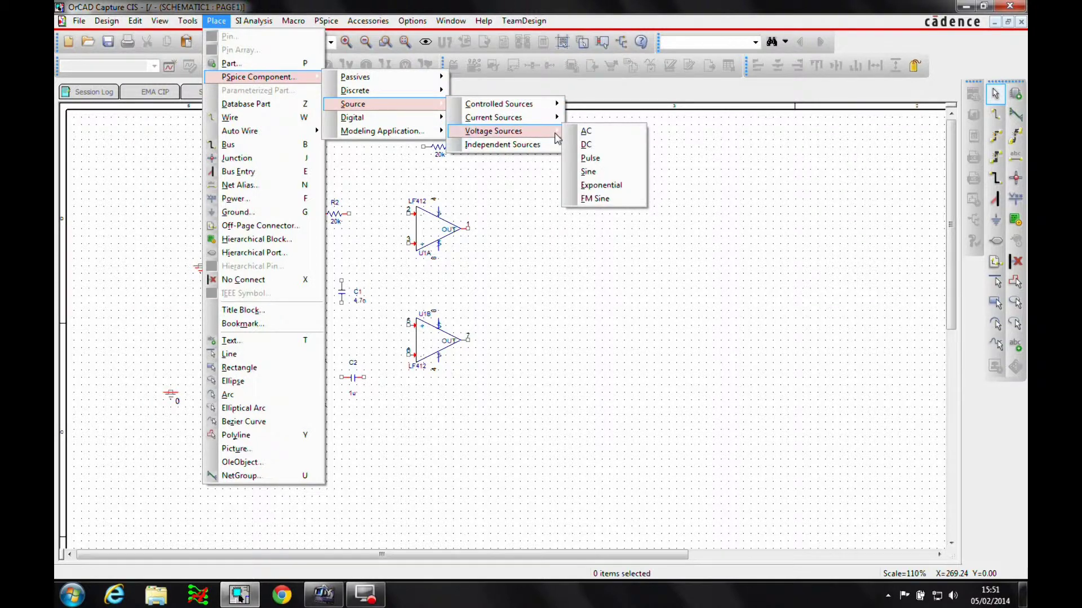
pyautogui.click(606, 132)
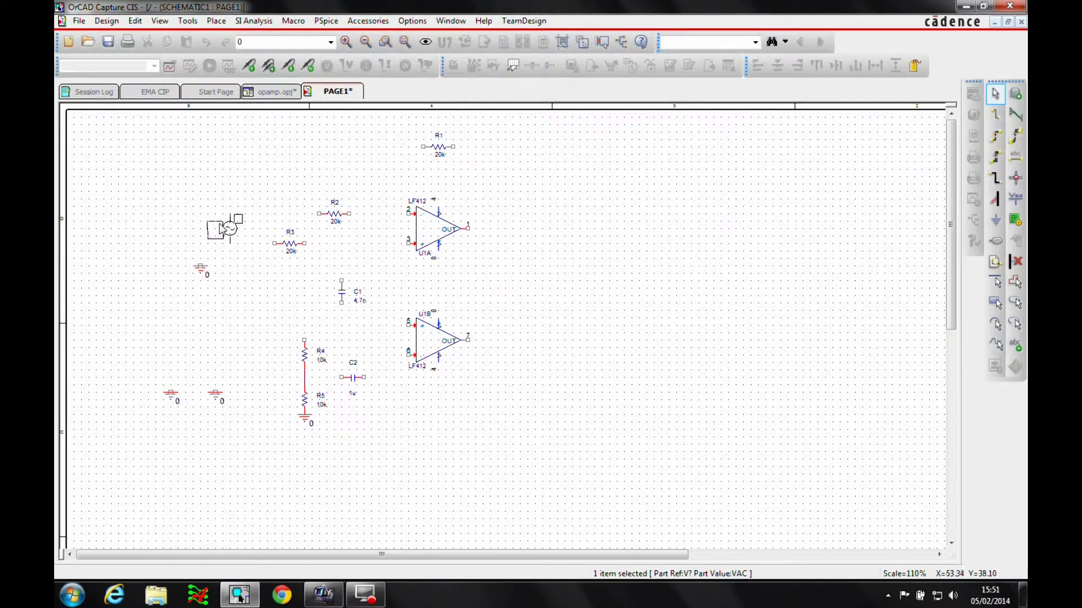
pyautogui.click(196, 249)
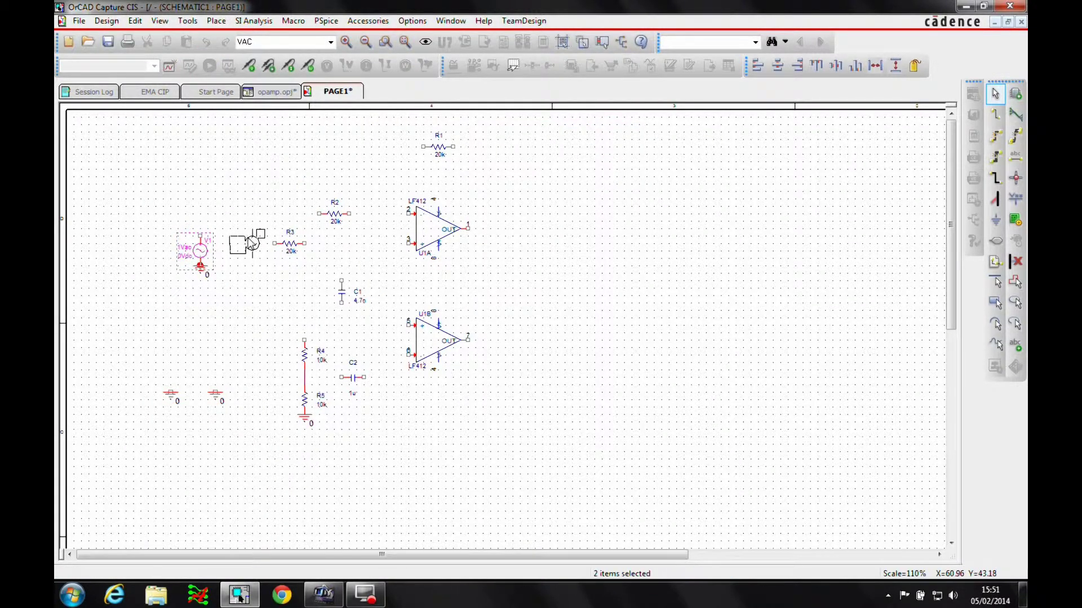
pyautogui.press('Escape')
pyautogui.moveTo(200, 251); pyautogui.dragTo(200, 236)
pyautogui.click(238, 252)
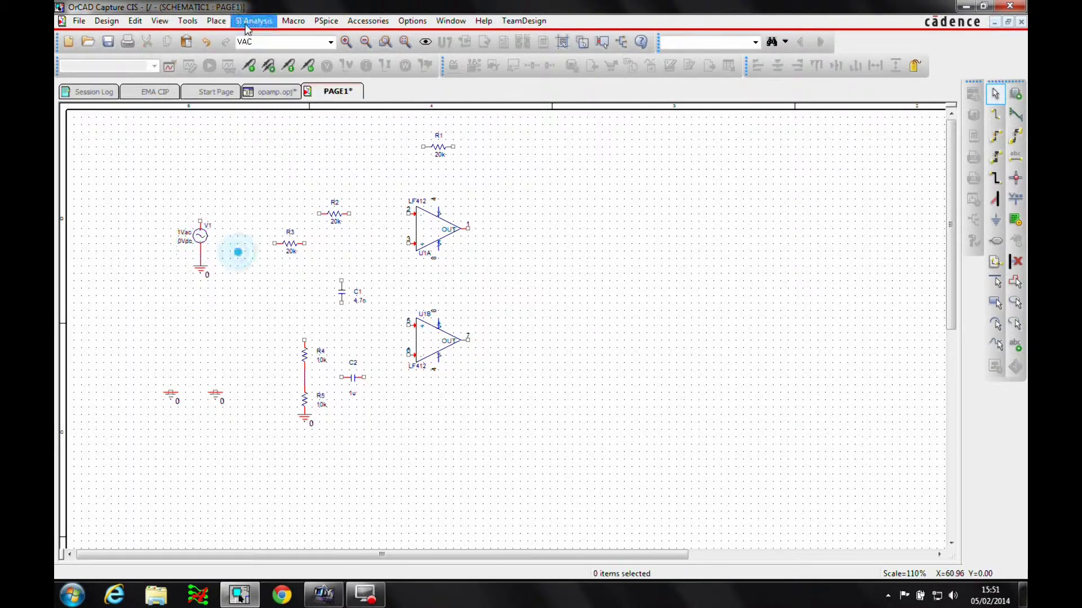
# Place PSpice DC voltage sources on the two side-by-side grounds and move both up to leave connecting wires.
pyautogui.click(216, 21)
pyautogui.moveTo(264, 77)
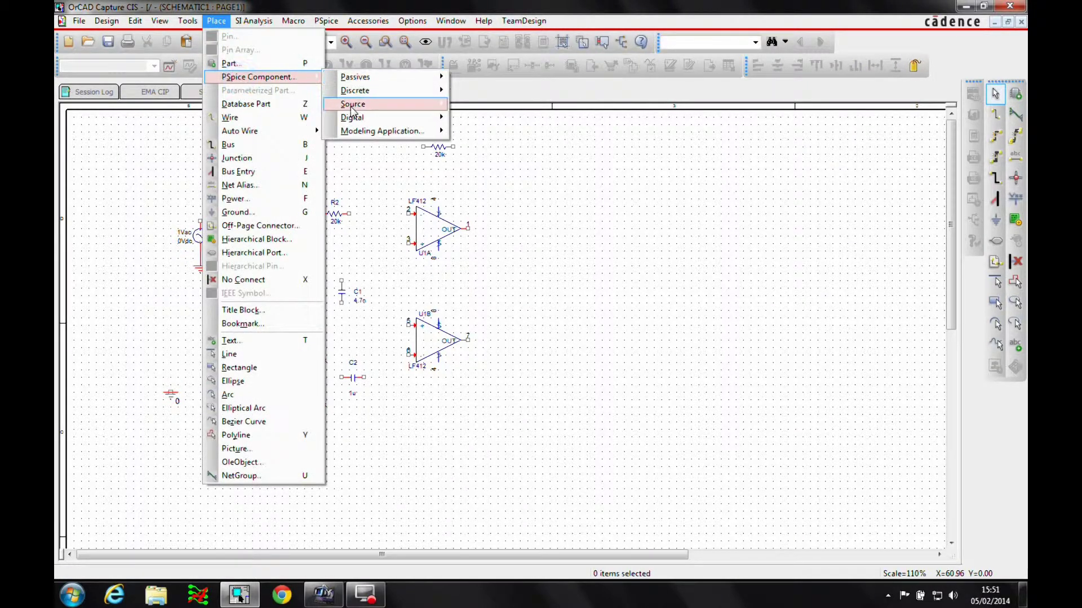
pyautogui.moveTo(353, 105)
pyautogui.moveTo(494, 131)
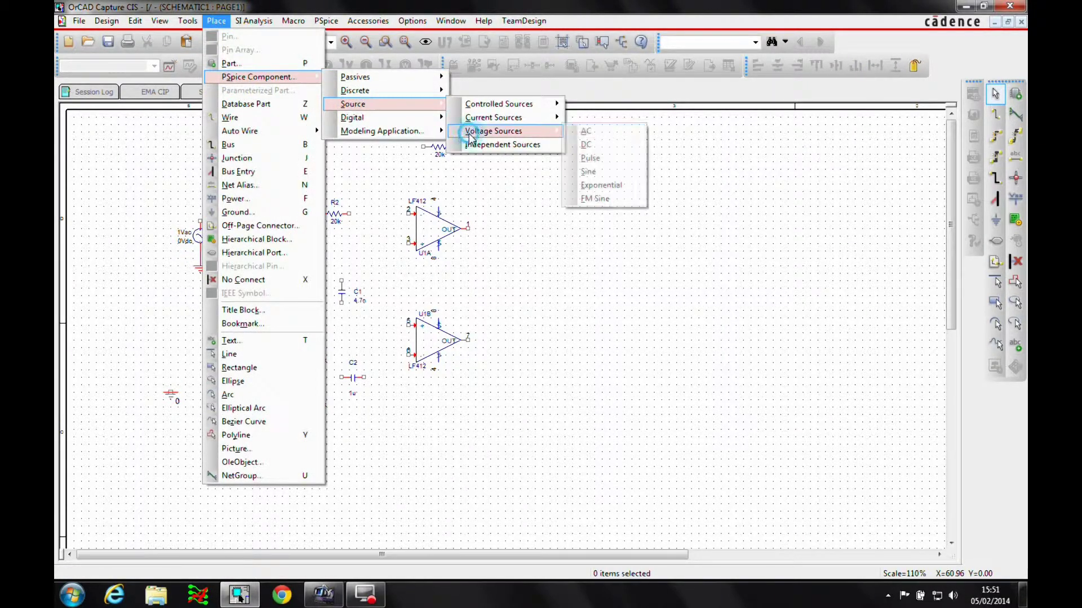
pyautogui.click(586, 144)
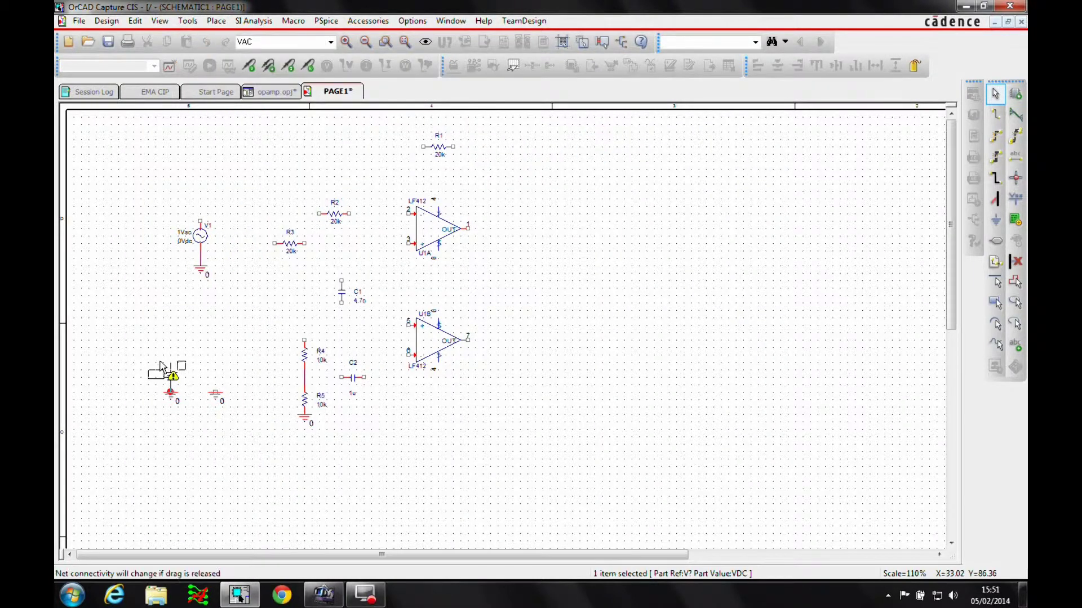
pyautogui.click(161, 366)
pyautogui.click(205, 365)
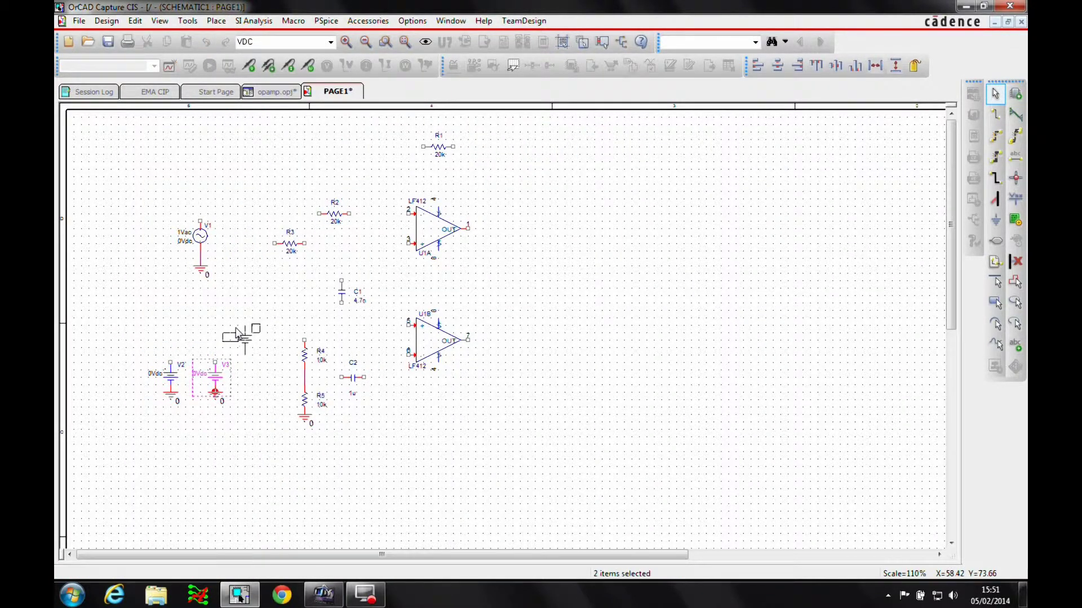
pyautogui.press('Escape')
pyautogui.moveTo(170, 376); pyautogui.dragTo(212, 362)
pyautogui.click(184, 367)
# Set the DC value of voltage source V2 to 15V.
pyautogui.click(152, 363)
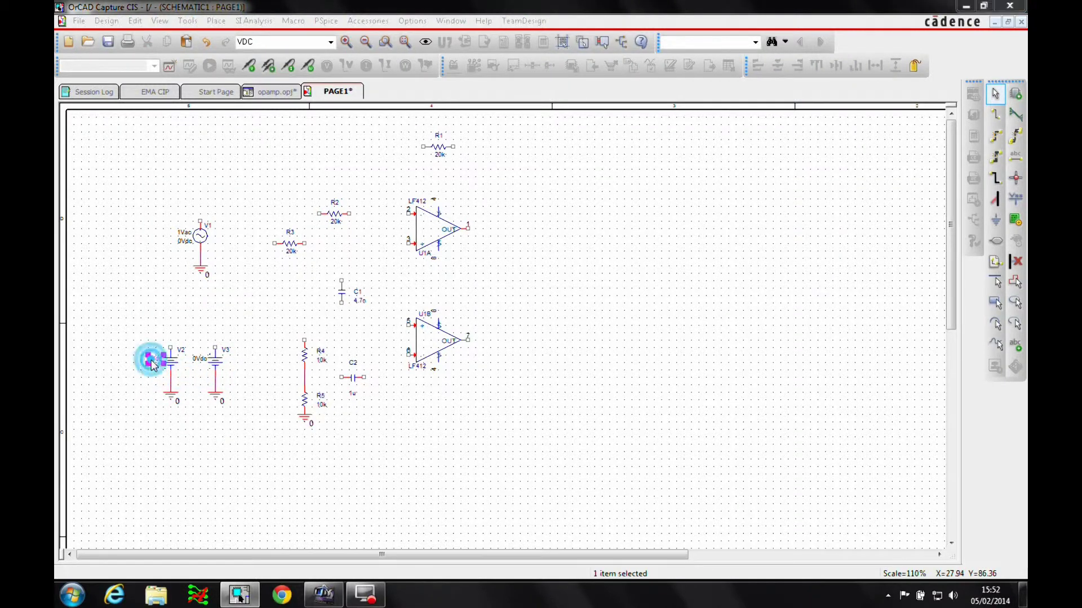
pyautogui.doubleClick(153, 363)
pyautogui.write('15V')
pyautogui.press('Return')
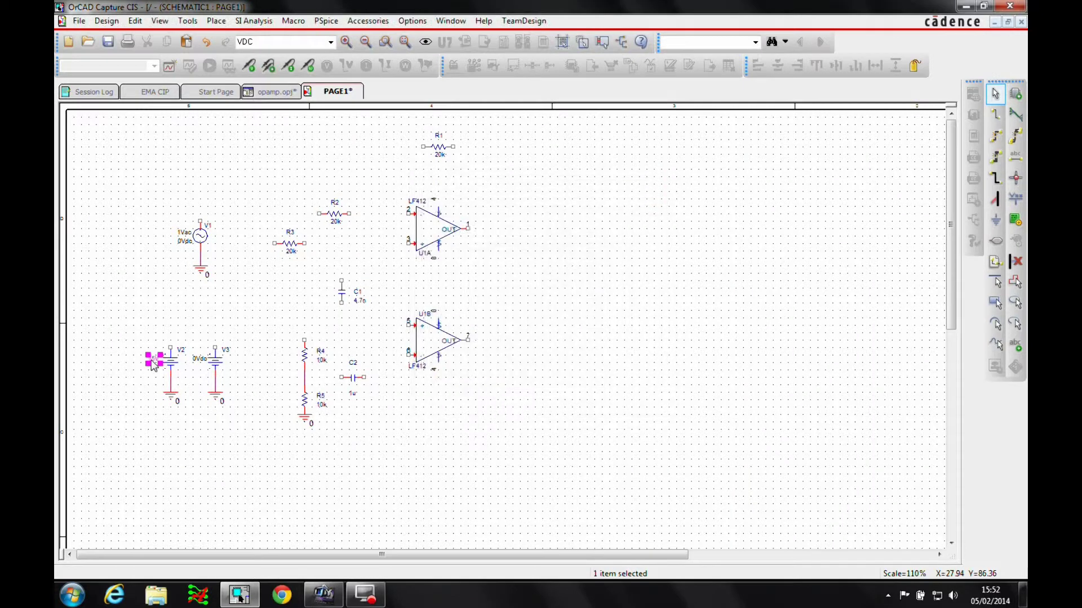
# Set the DC value of voltage source V3 to -15v and correct the unit's case so it reads -15V.
pyautogui.doubleClick(200, 358)
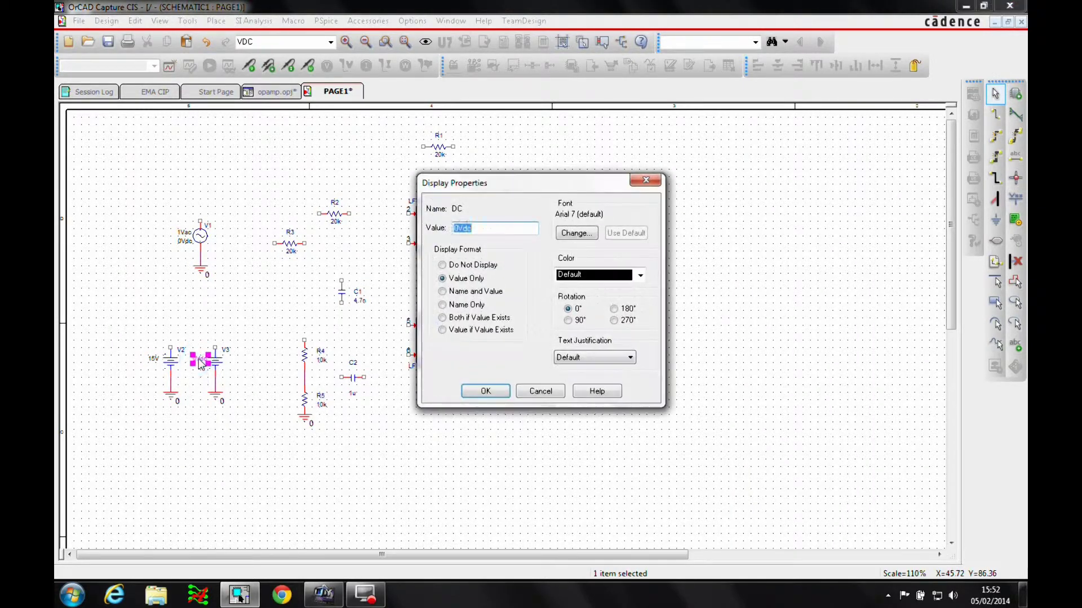
pyautogui.write('15v')
pyautogui.press('Return')
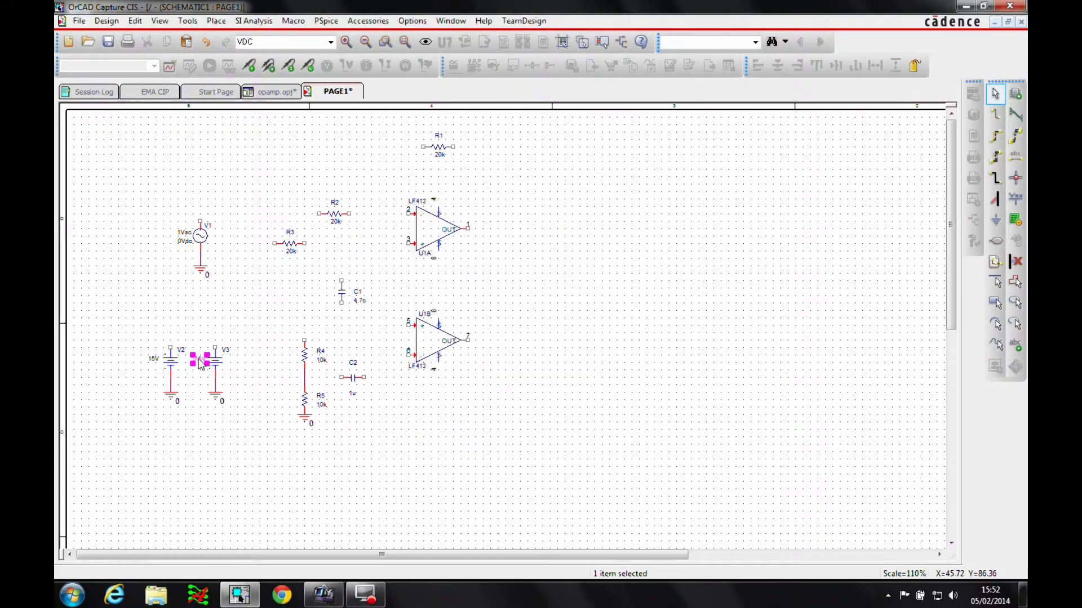
pyautogui.click(241, 379)
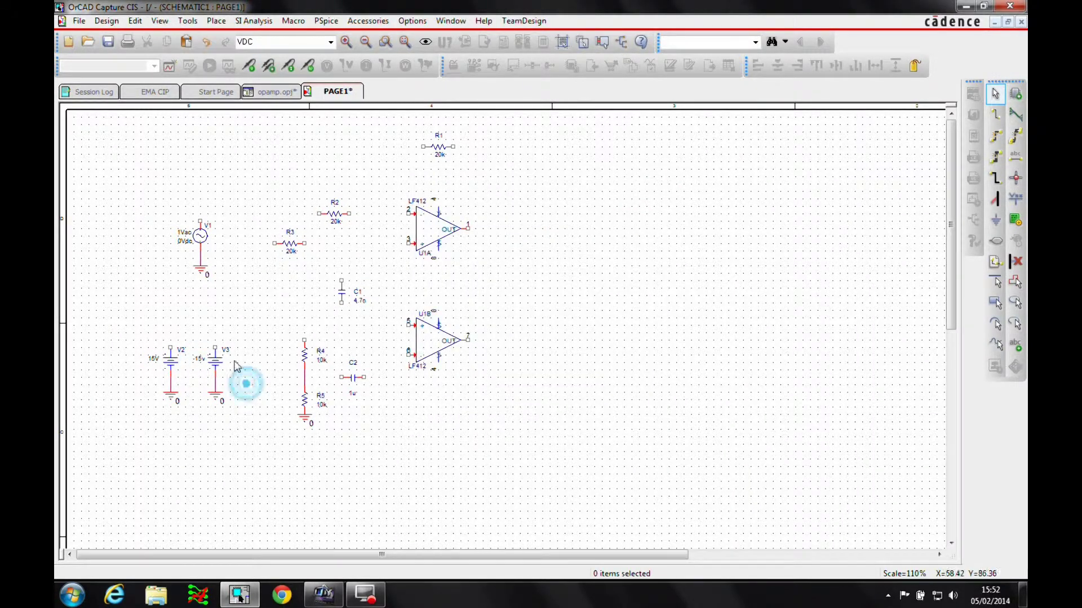
pyautogui.doubleClick(205, 359)
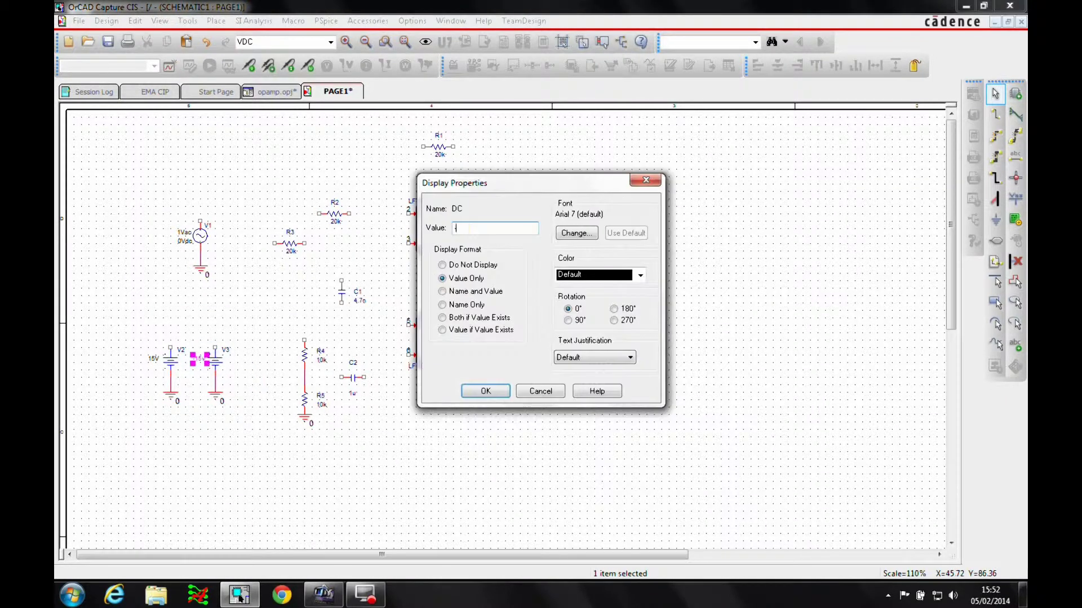
pyautogui.write('-15V')
pyautogui.press('Return')
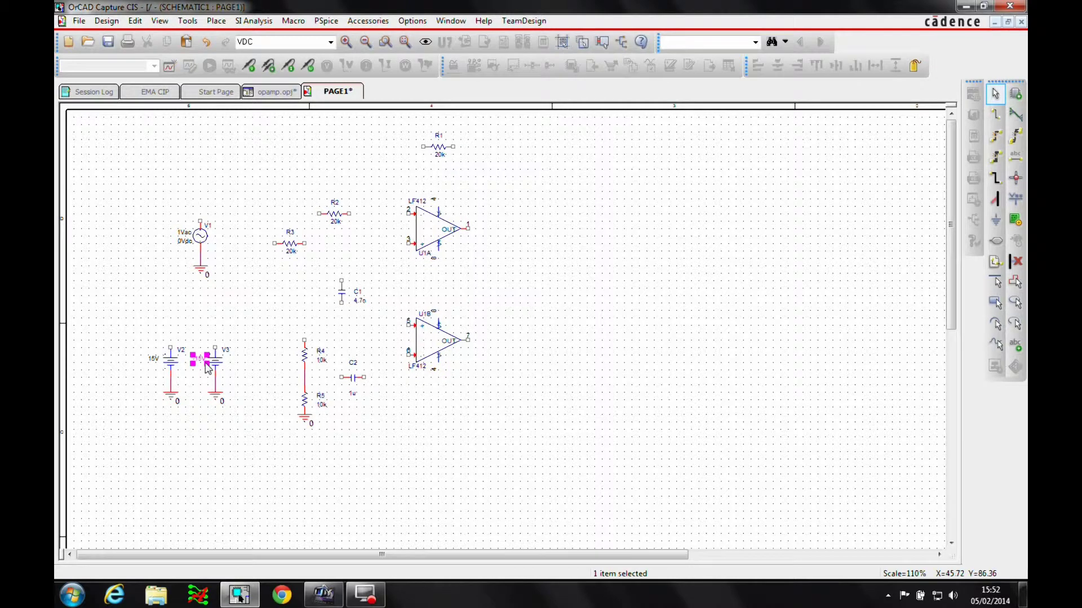
pyautogui.click(270, 373)
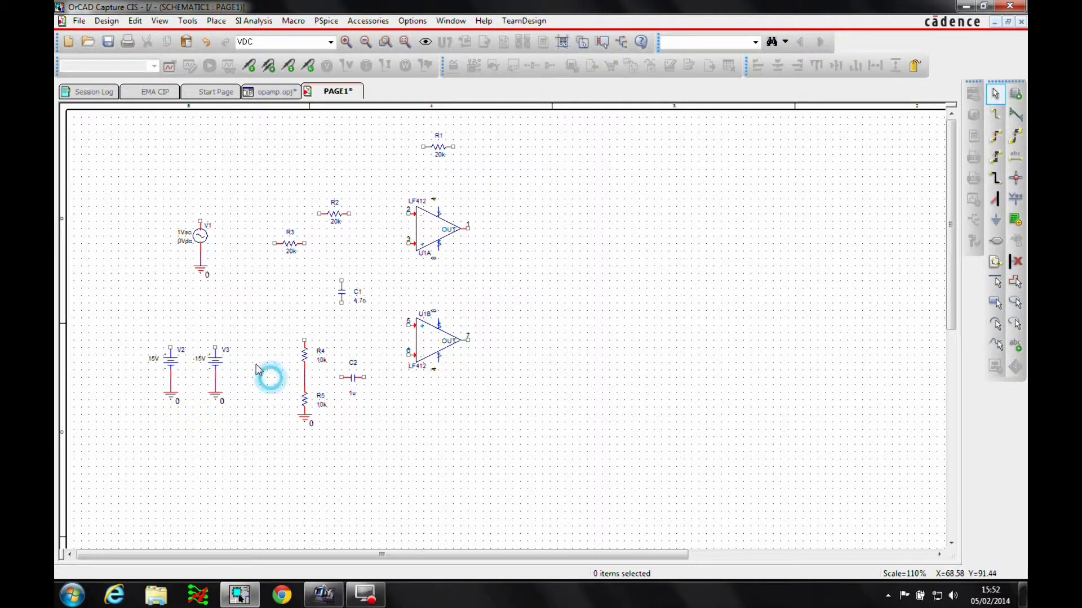
# Place a VCC_CIRCLE power symbol named VCC on the positive terminal of voltage source V2.
pyautogui.click(1015, 199)
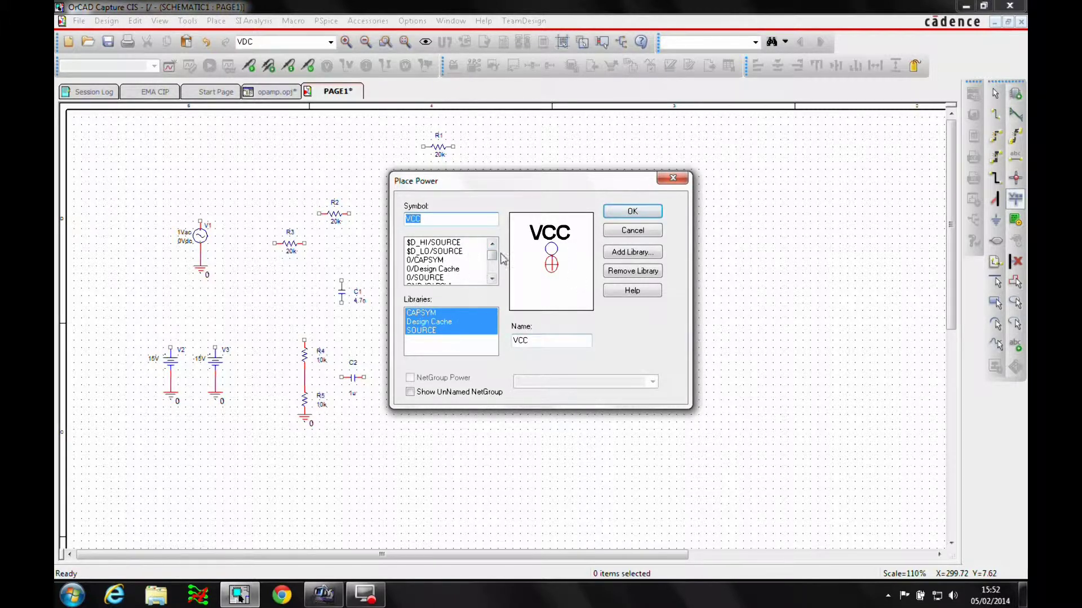
pyautogui.moveTo(491, 259); pyautogui.dragTo(491, 268)
pyautogui.click(487, 269)
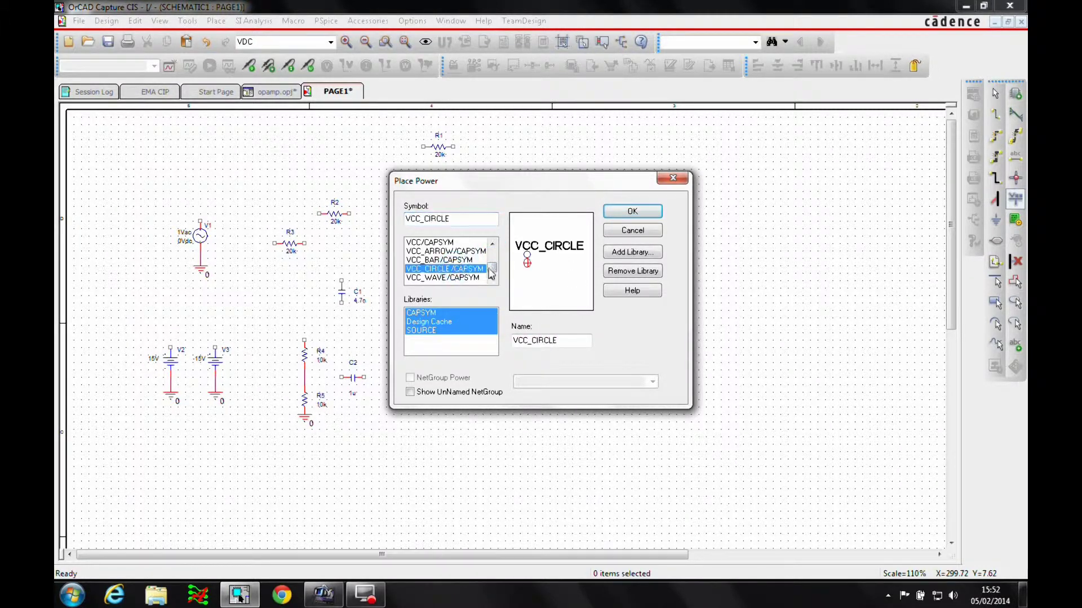
pyautogui.moveTo(563, 337); pyautogui.dragTo(523, 342)
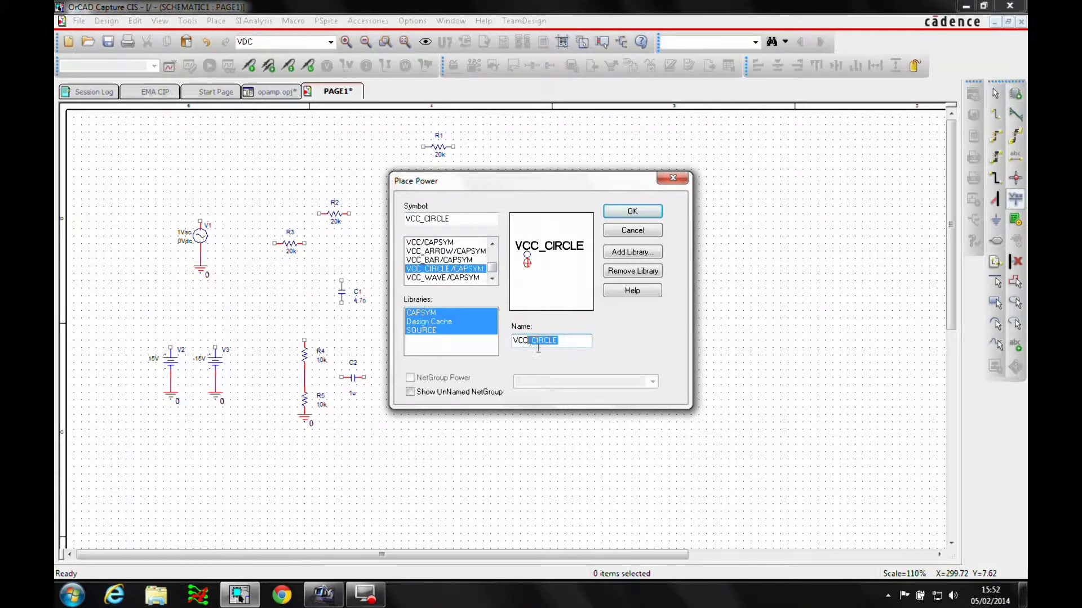
pyautogui.click(632, 211)
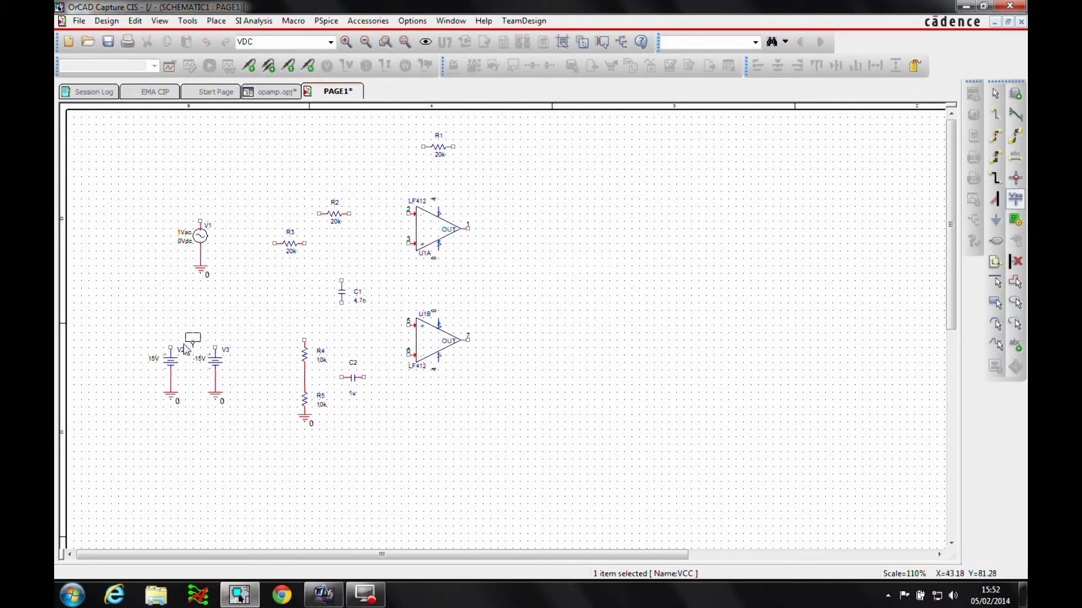
pyautogui.click(171, 347)
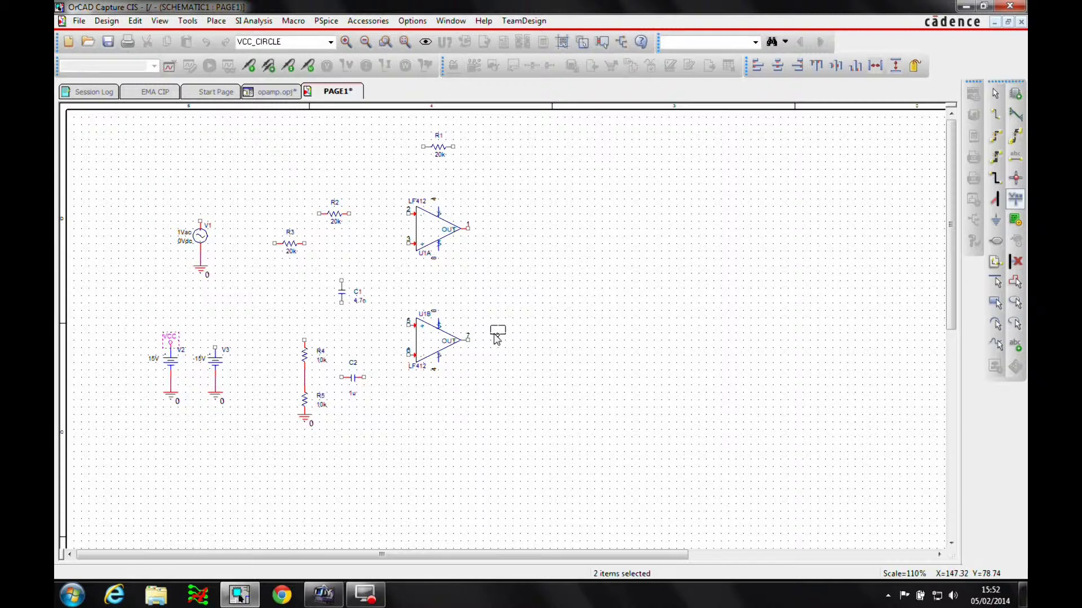
# Place VCC power symbols on pin 8 of op-amps U1A and U1B, flipping the one below U1A.
pyautogui.press('i')
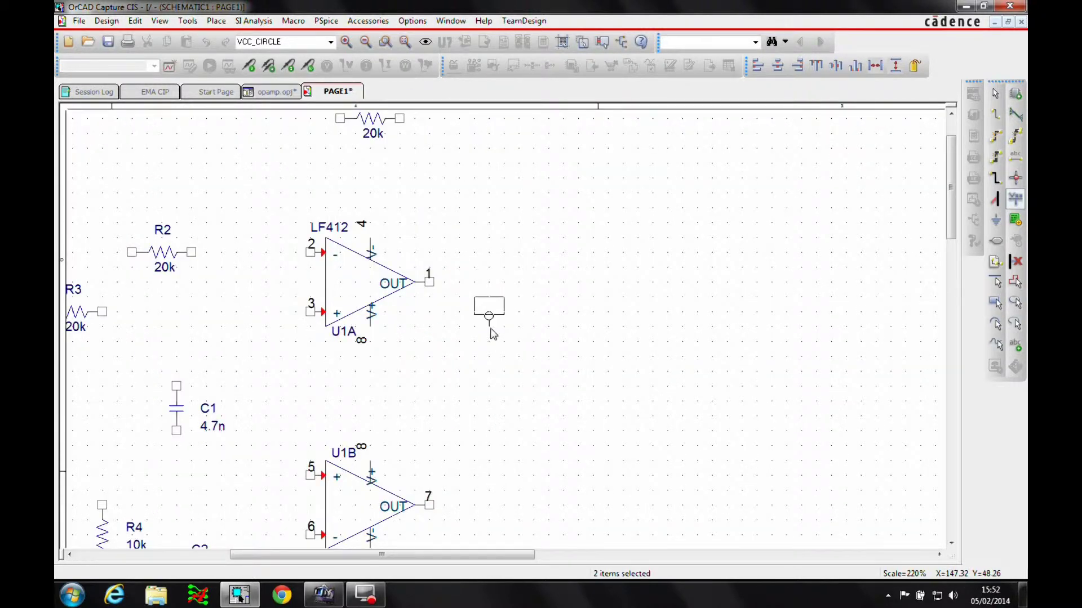
pyautogui.click(374, 344)
pyautogui.scroll(-3, 388, 360)
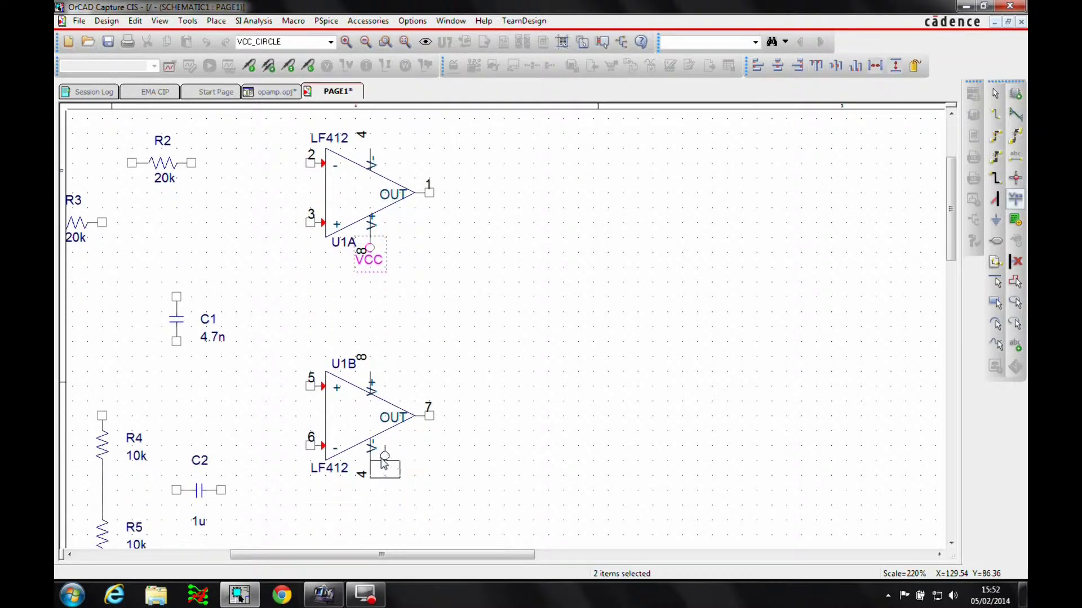
pyautogui.click(372, 367)
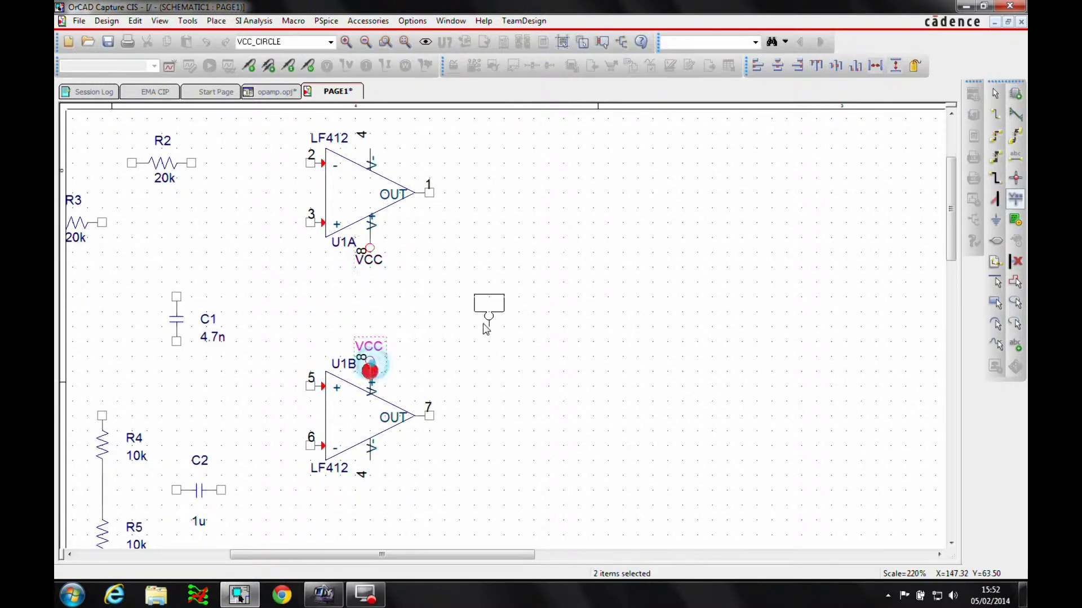
# Rename the power symbol being placed to VSS and attach it to pin 4 of both op-amps.
pyautogui.doubleClick(482, 324)
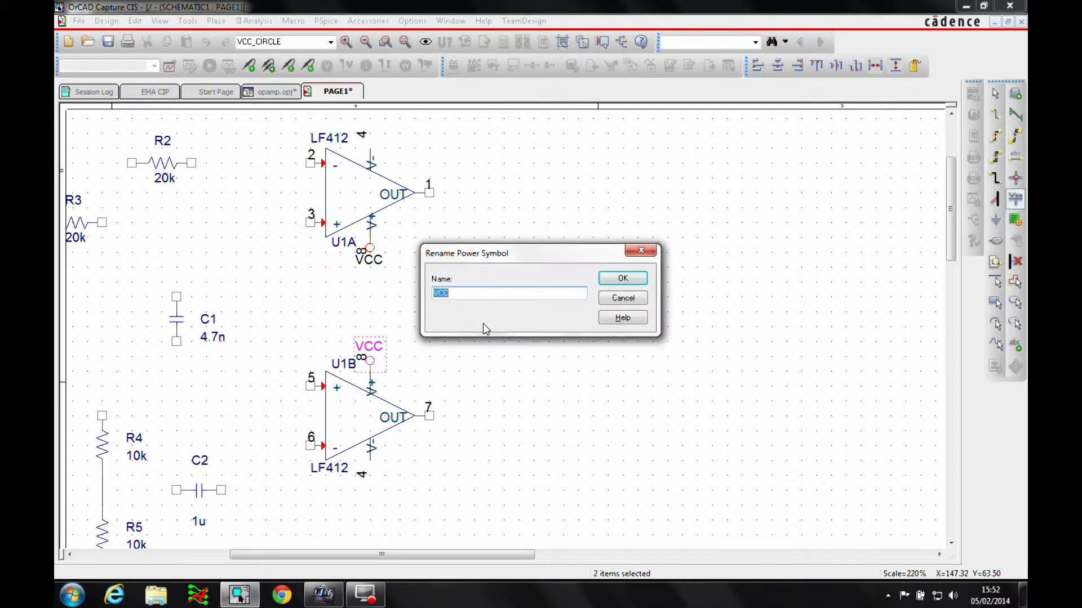
pyautogui.write('vss')
pyautogui.click(623, 278)
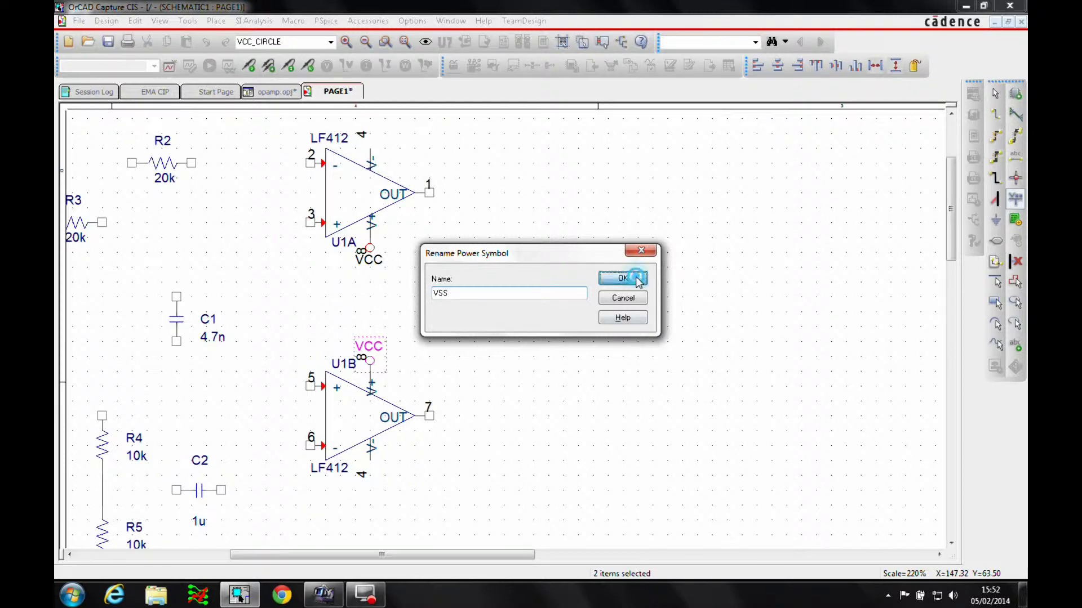
pyautogui.click(370, 146)
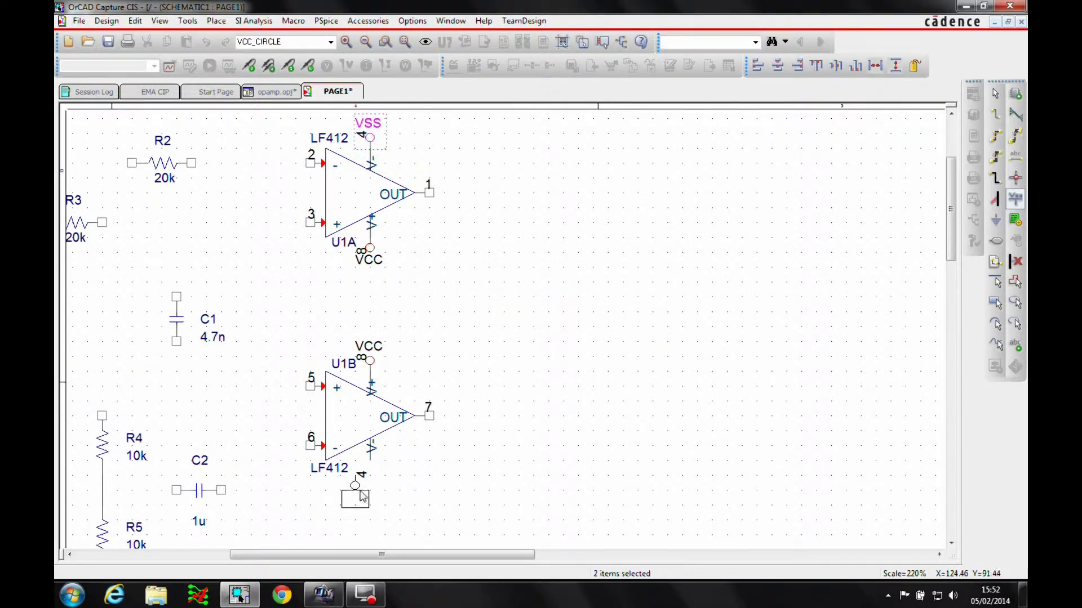
pyautogui.click(376, 467)
# Place an upright VSS symbol on V3's positive terminal and move the V2 and V3 power symbols up to leave connecting wires.
pyautogui.press('r')
pyautogui.press('r')
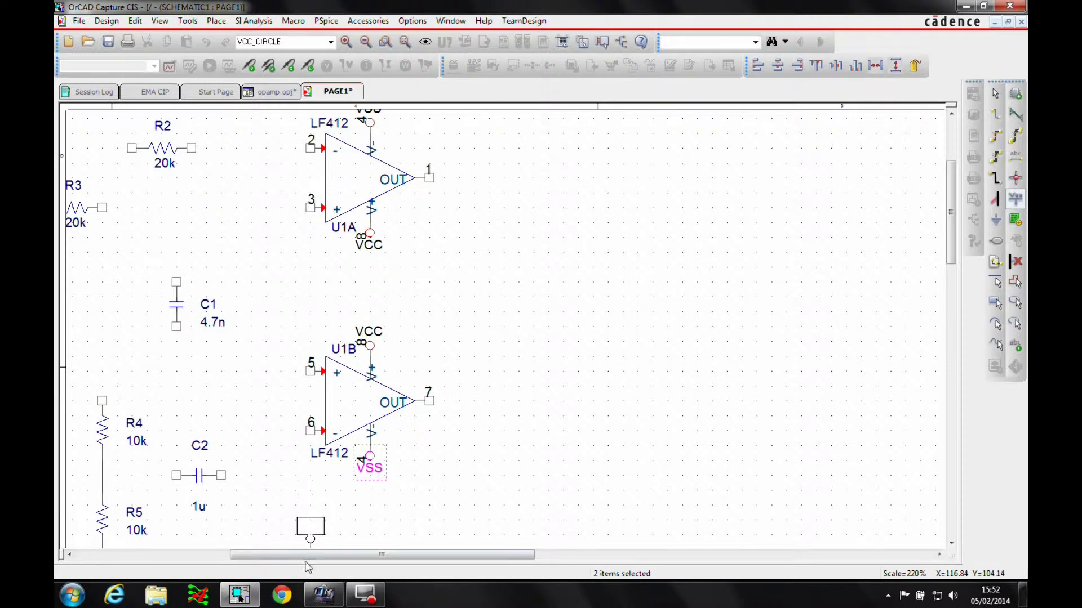
pyautogui.moveTo(307, 556); pyautogui.dragTo(197, 556)
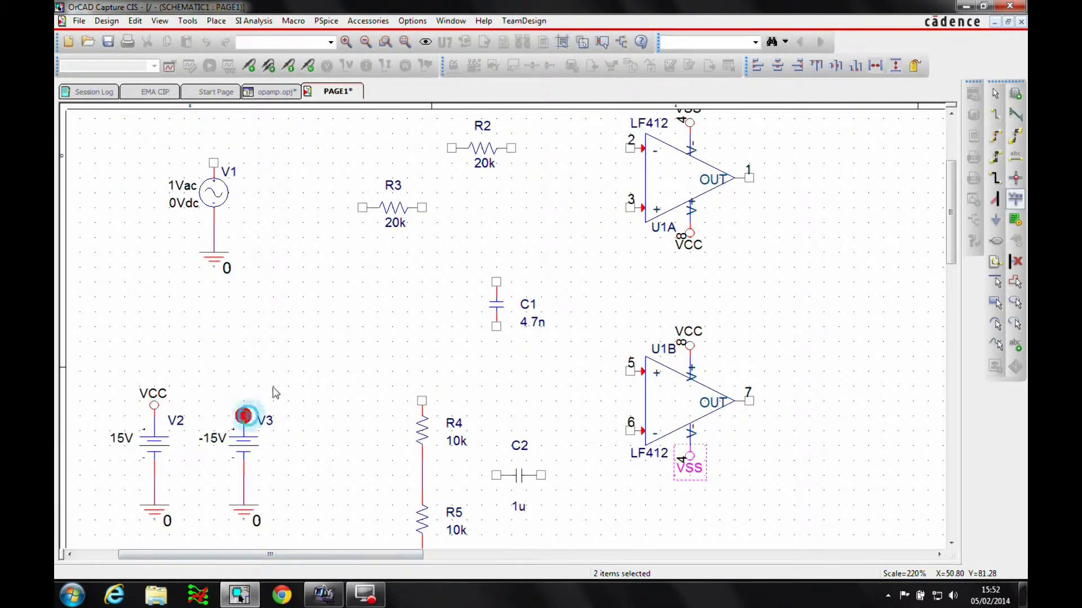
pyautogui.click(244, 406)
pyautogui.press('Escape')
pyautogui.moveTo(243, 410); pyautogui.dragTo(243, 395)
pyautogui.moveTo(154, 407); pyautogui.dragTo(154, 391)
pyautogui.click(227, 340)
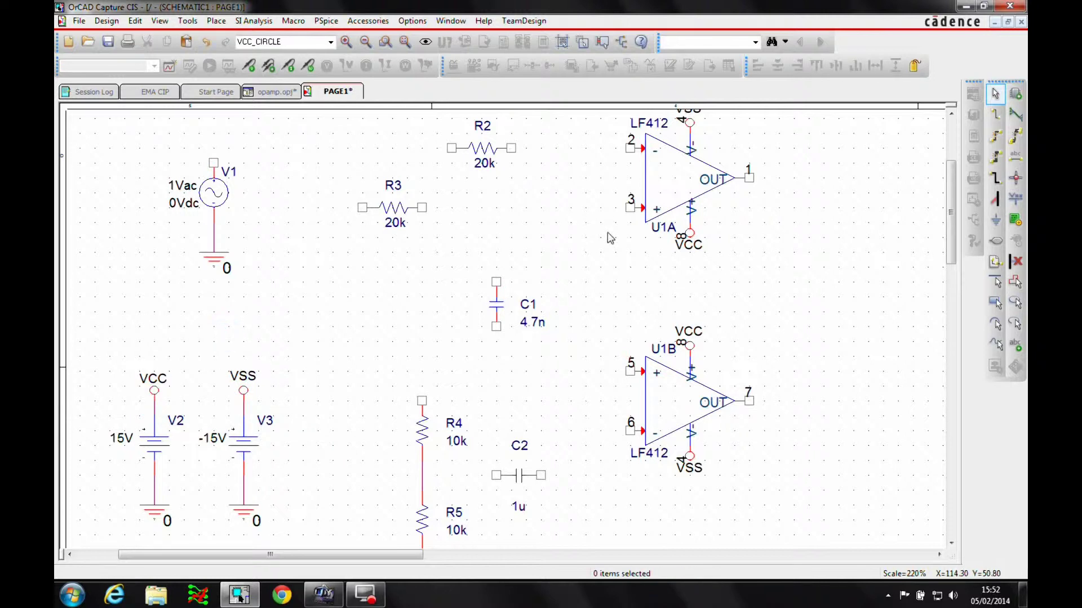
# Move the VCC and VSS symbols on U1A and U1B outward to leave connecting wires at the supply pins.
pyautogui.press('o')
pyautogui.press('i')
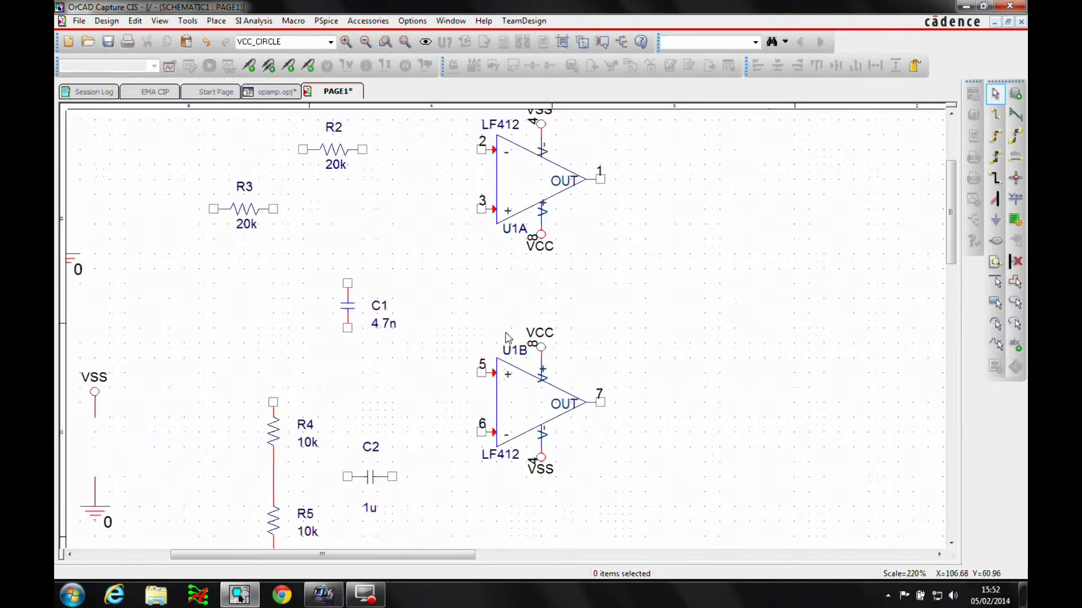
pyautogui.click(539, 465)
pyautogui.click(538, 337)
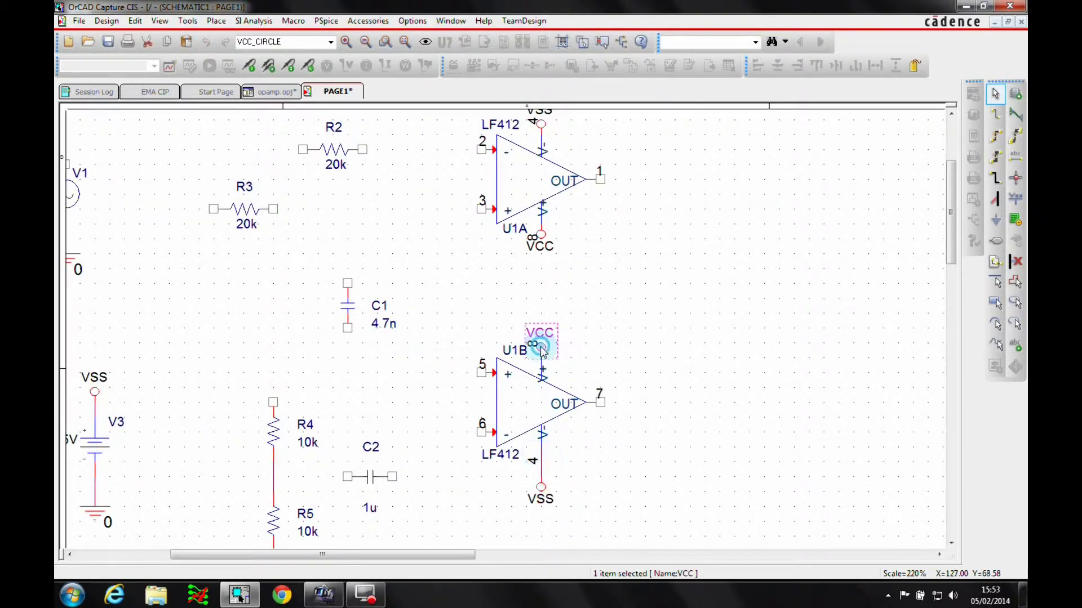
pyautogui.click(539, 246)
pyautogui.scroll(1, 614, 225)
pyautogui.click(539, 155)
# Wire the output of U1A to the nearer end of feedback resistor R1.
pyautogui.press('o')
pyautogui.press('w')
pyautogui.click(468, 228)
pyautogui.click(497, 228)
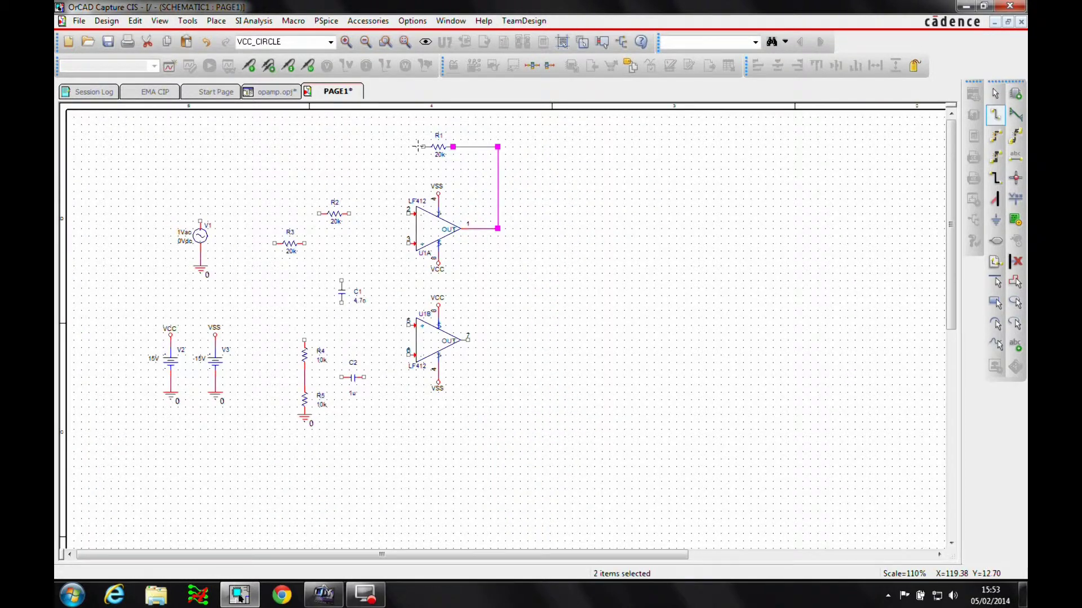
pyautogui.click(445, 147)
# Wire R2 between source V1 and U1A pin 2, and join the free end of R1 to the pin 2 wire.
pyautogui.click(345, 214)
pyautogui.click(414, 213)
pyautogui.click(423, 147)
pyautogui.click(386, 214)
pyautogui.click(319, 214)
pyautogui.click(201, 221)
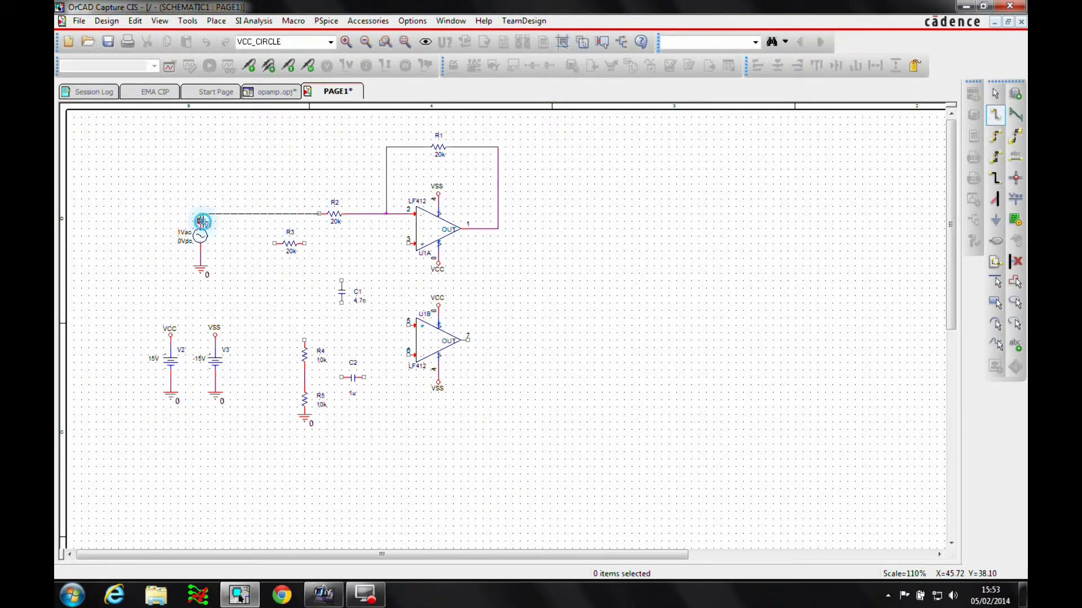
# Move AC source V1 down slightly to lengthen its wire to R2.
pyautogui.press('Escape')
pyautogui.press('o')
pyautogui.press('i')
pyautogui.press('i')
pyautogui.moveTo(338, 338); pyautogui.dragTo(338, 368)
# Wire R3 between the V1 input net and the non-inverting input, pin 3, of U1A.
pyautogui.press('w')
pyautogui.click(423, 288)
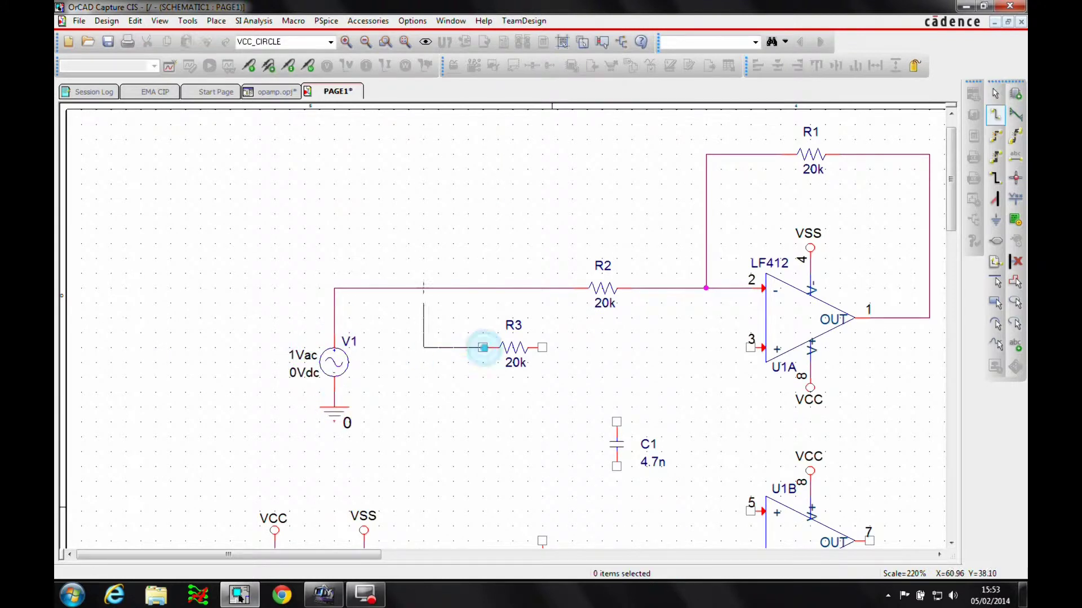
pyautogui.click(483, 347)
pyautogui.click(542, 347)
pyautogui.click(763, 347)
# Wire R4 to U1B pin 5 and connect C1 between that wire and the U1A pin 3 wire.
pyautogui.click(616, 421)
pyautogui.click(616, 350)
pyautogui.scroll(-3, 617, 349)
pyautogui.click(763, 376)
pyautogui.click(542, 420)
pyautogui.click(616, 333)
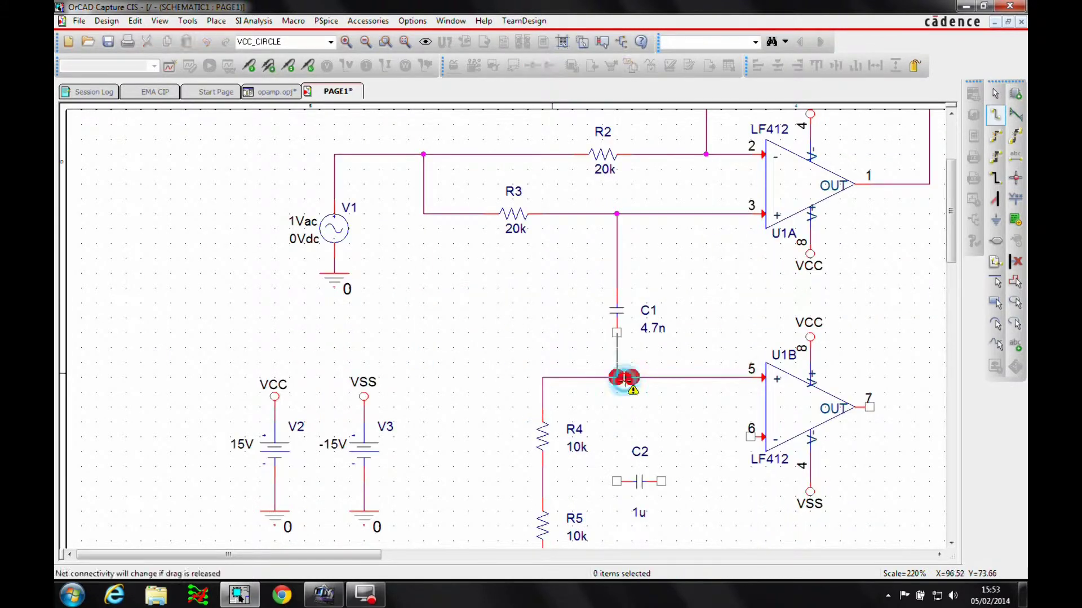
pyautogui.click(617, 377)
# Wire C2 between U1B pin 6 and the junction of R4 and R5.
pyautogui.click(642, 481)
pyautogui.click(617, 481)
pyautogui.click(542, 481)
# Route a feedback wire from the U1B pin 6 net below the op-amp to output pin 7.
pyautogui.scroll(-2, 542, 481)
pyautogui.click(706, 408)
pyautogui.click(706, 452)
pyautogui.click(914, 453)
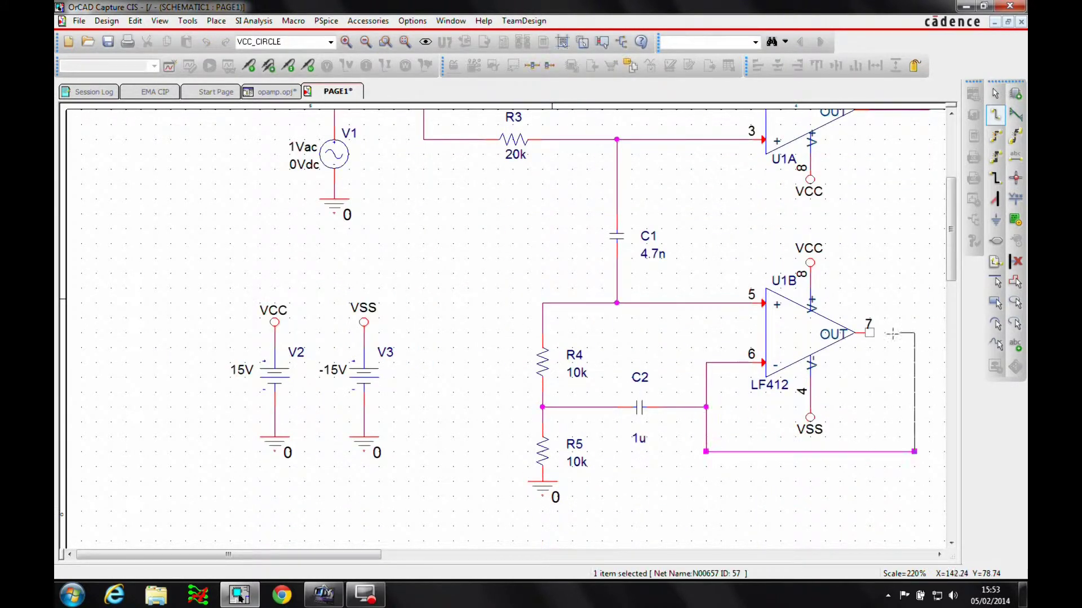
pyautogui.moveTo(915, 335); pyautogui.dragTo(358, 335)
# Extend the U1A output wire past the R1 feedback junction and label it with the net alias out.
pyautogui.scroll(2, 481, 243)
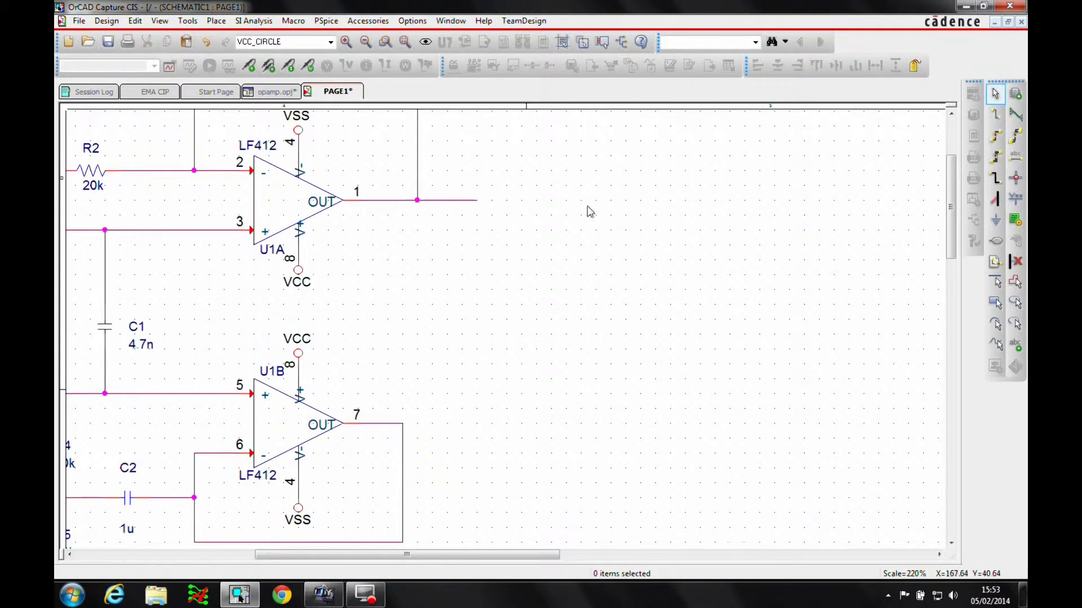
pyautogui.press('n')
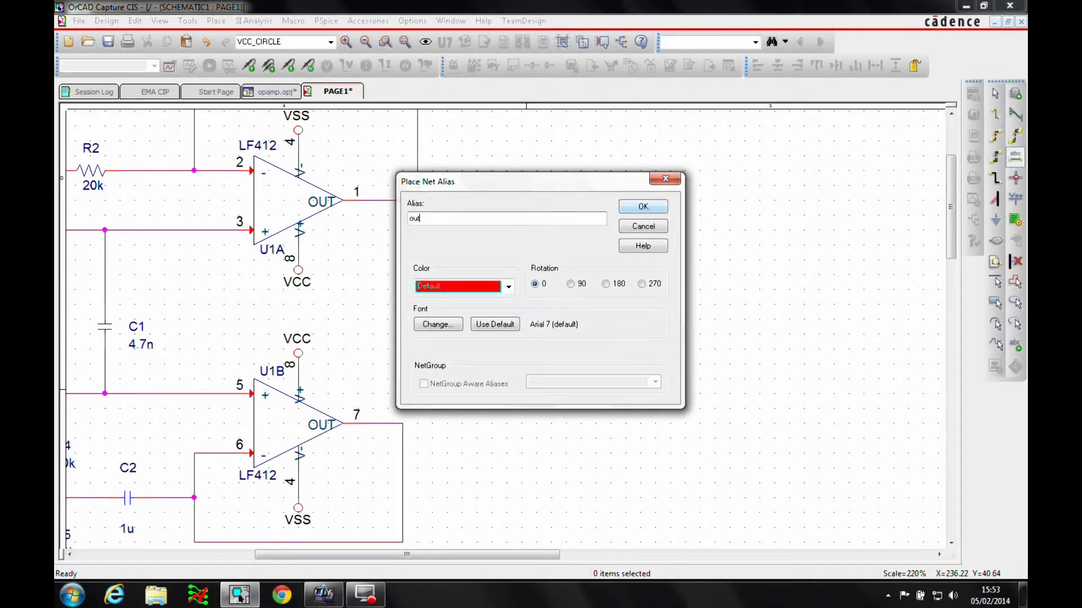
pyautogui.click(624, 207)
pyautogui.click(445, 198)
pyautogui.press('Escape')
pyautogui.press('o')
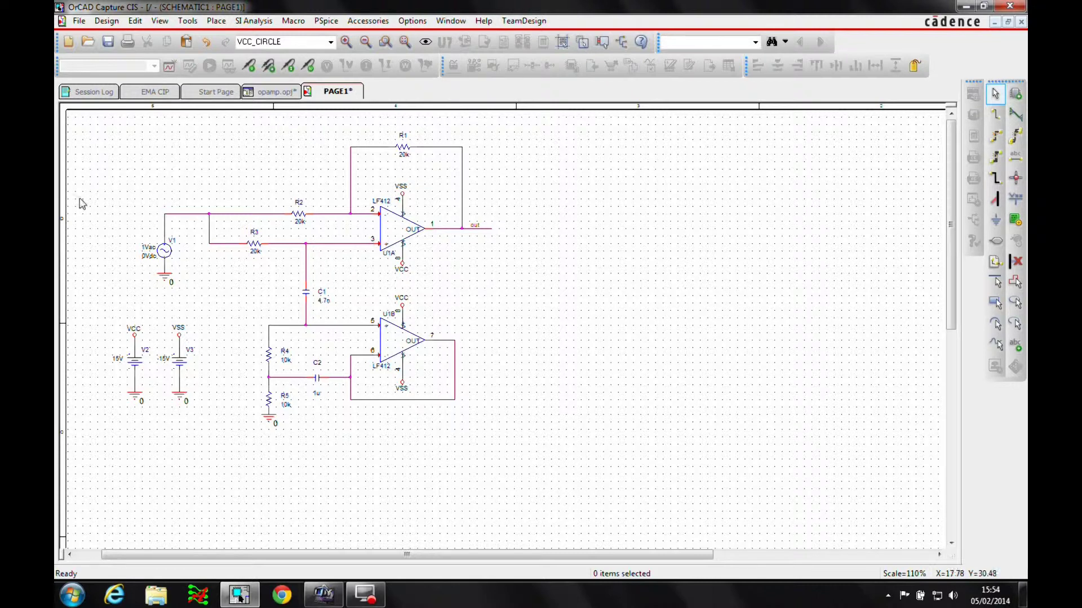
# Select resistors R1 to R5 together and open their properties for editing.
pyautogui.click(401, 146)
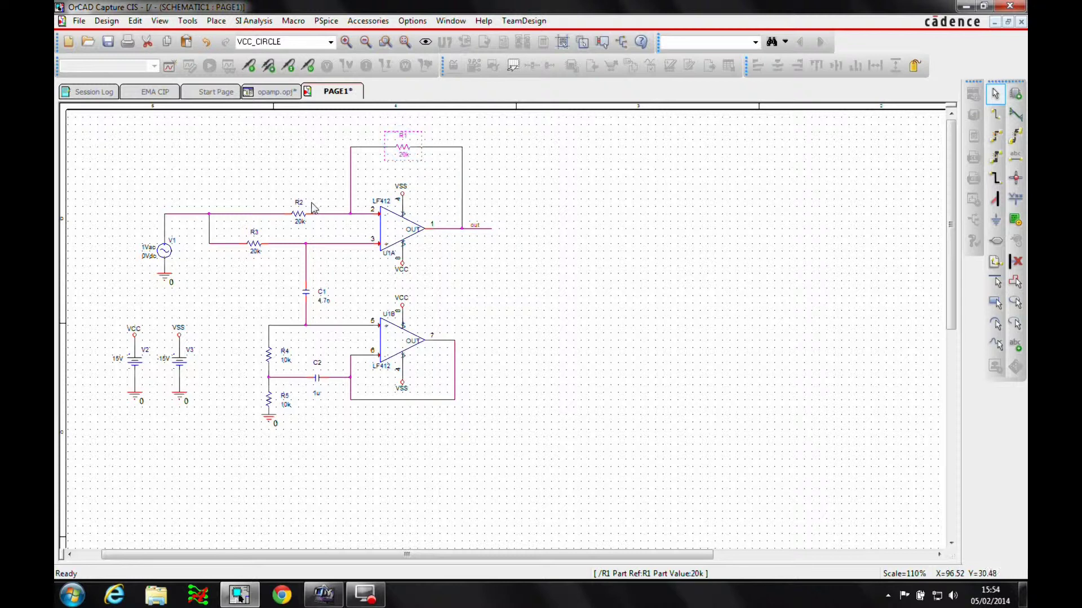
pyautogui.keyDown('ctrl'); pyautogui.click(299, 214); pyautogui.keyUp('ctrl')
pyautogui.keyDown('ctrl'); pyautogui.click(266, 245); pyautogui.keyUp('ctrl')
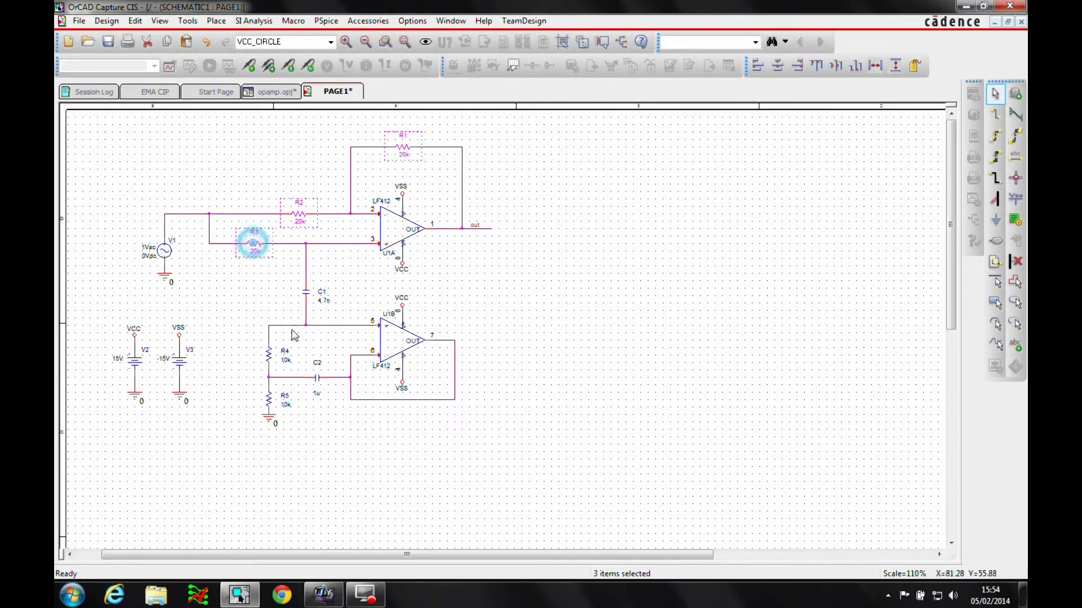
pyautogui.keyDown('ctrl'); pyautogui.click(268, 353); pyautogui.keyUp('ctrl')
pyautogui.keyDown('ctrl'); pyautogui.click(269, 401); pyautogui.keyUp('ctrl')
pyautogui.rightClick(270, 401)
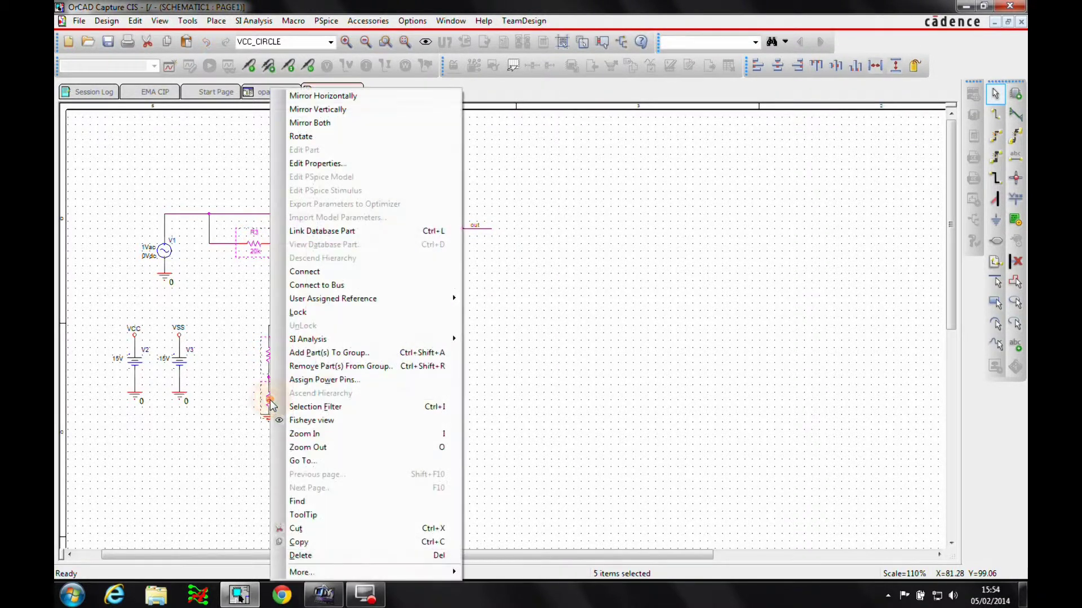
pyautogui.click(346, 164)
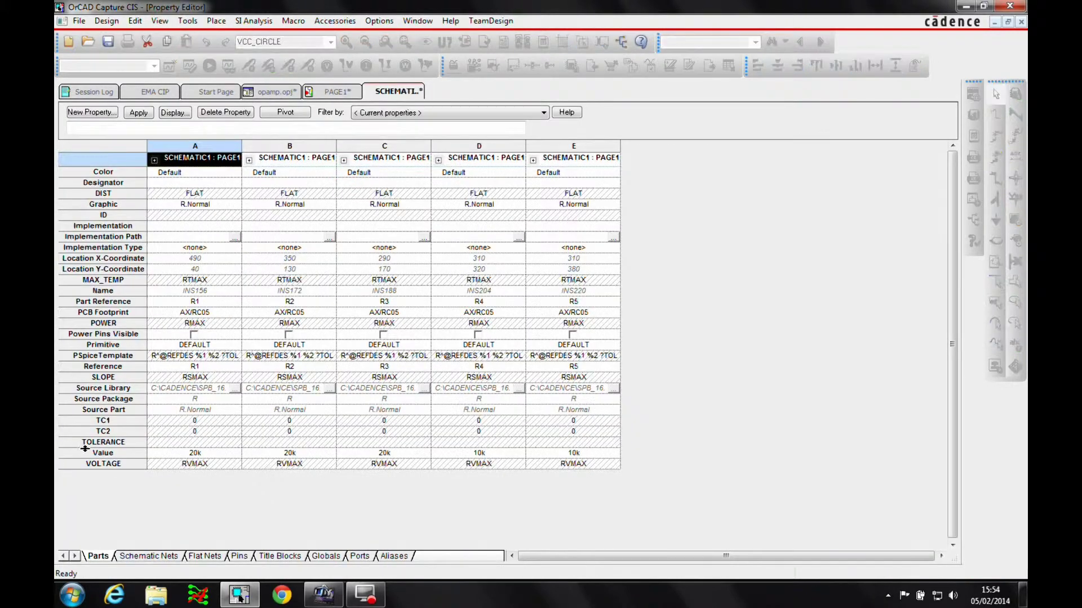
# Set the TOLERANCE property of all five resistors to 5%.
pyautogui.click(100, 442)
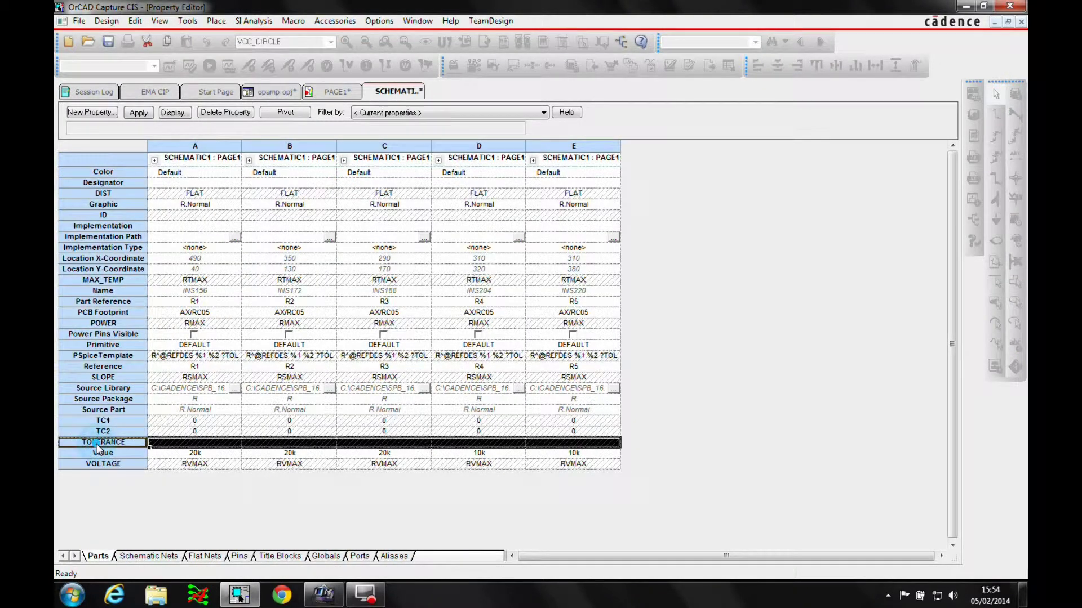
pyautogui.rightClick(99, 442)
pyautogui.click(123, 513)
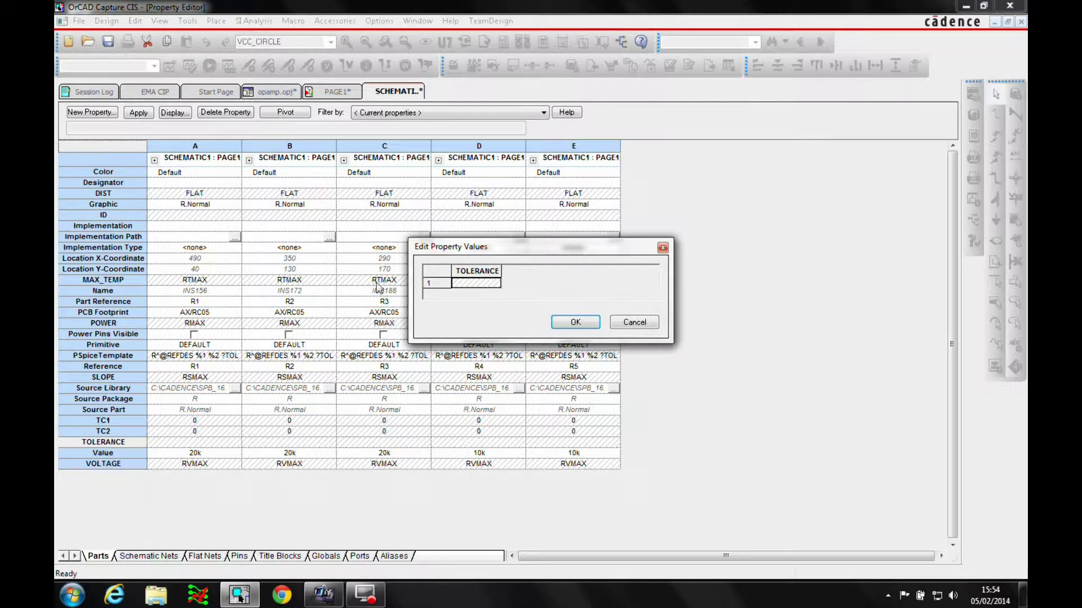
pyautogui.click(478, 283)
pyautogui.write('5%')
pyautogui.click(578, 323)
# Set the resistors' TOLERANCE property to display Value Only and close the property editor.
pyautogui.click(117, 442)
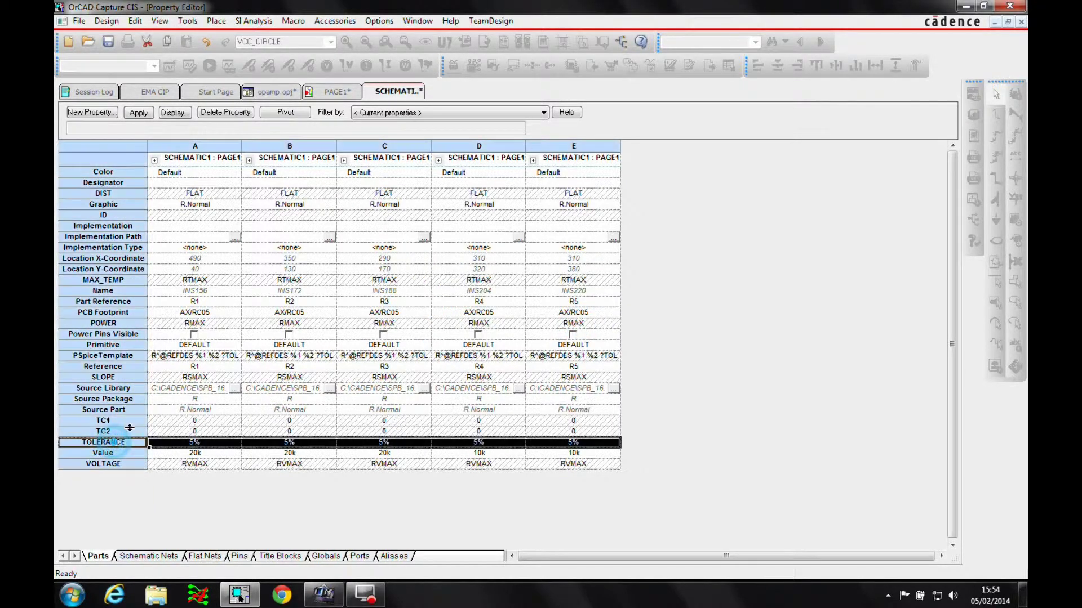
pyautogui.click(174, 113)
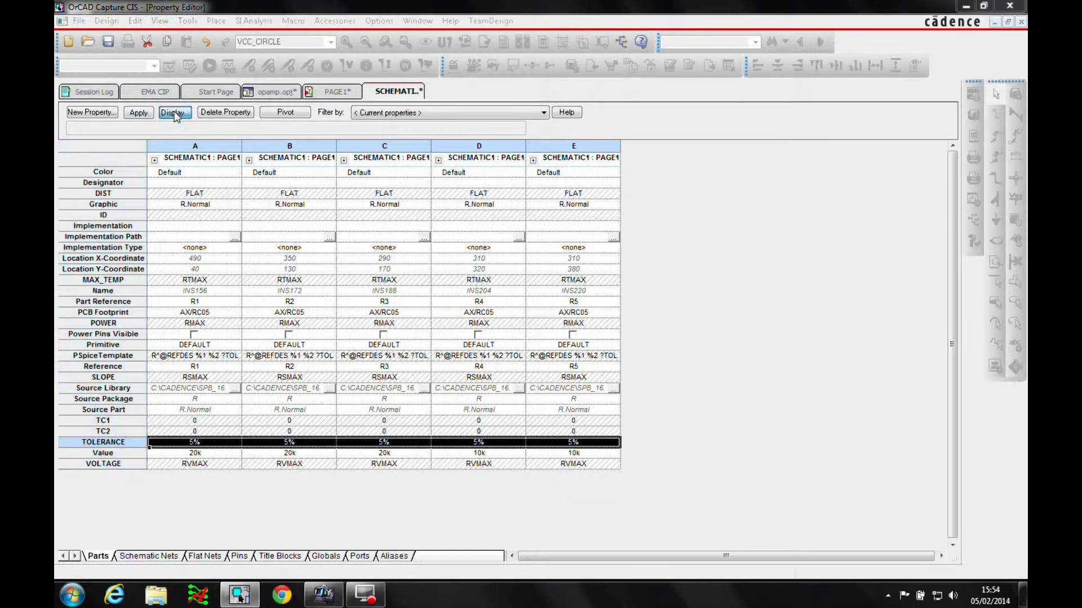
pyautogui.click(442, 278)
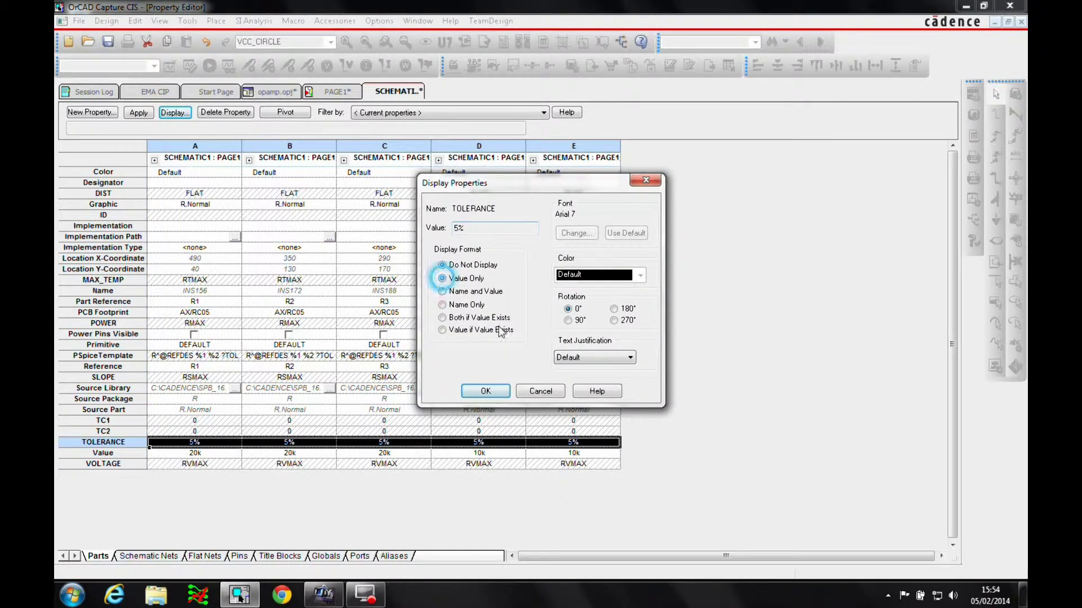
pyautogui.click(485, 391)
pyautogui.rightClick(393, 95)
pyautogui.click(420, 173)
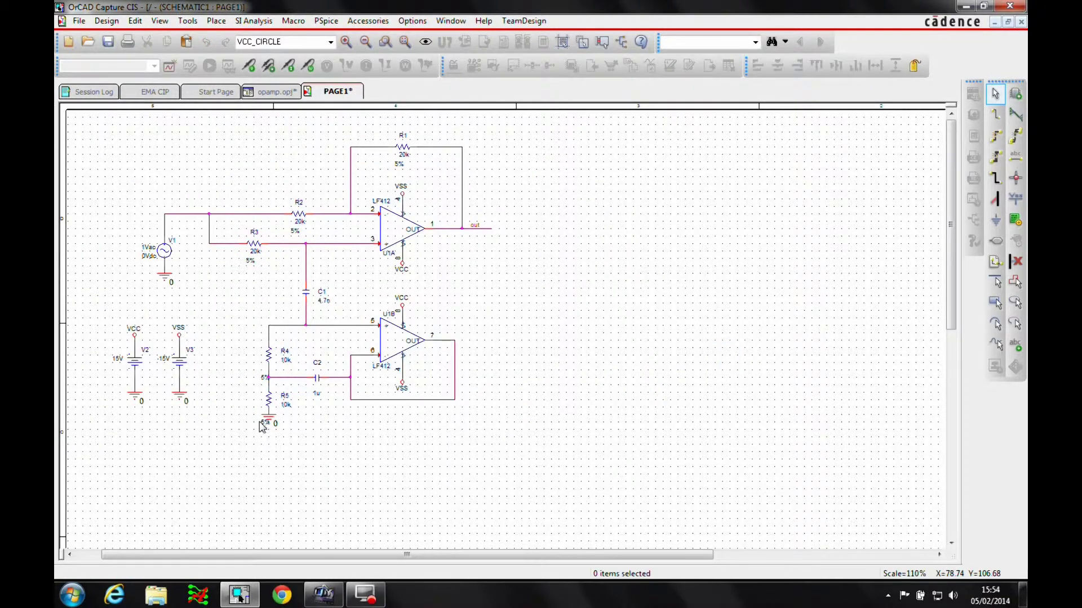
# Reposition the 5% tolerance labels of R5 and R4 directly beneath their 10k values.
pyautogui.click(260, 424)
pyautogui.press('i')
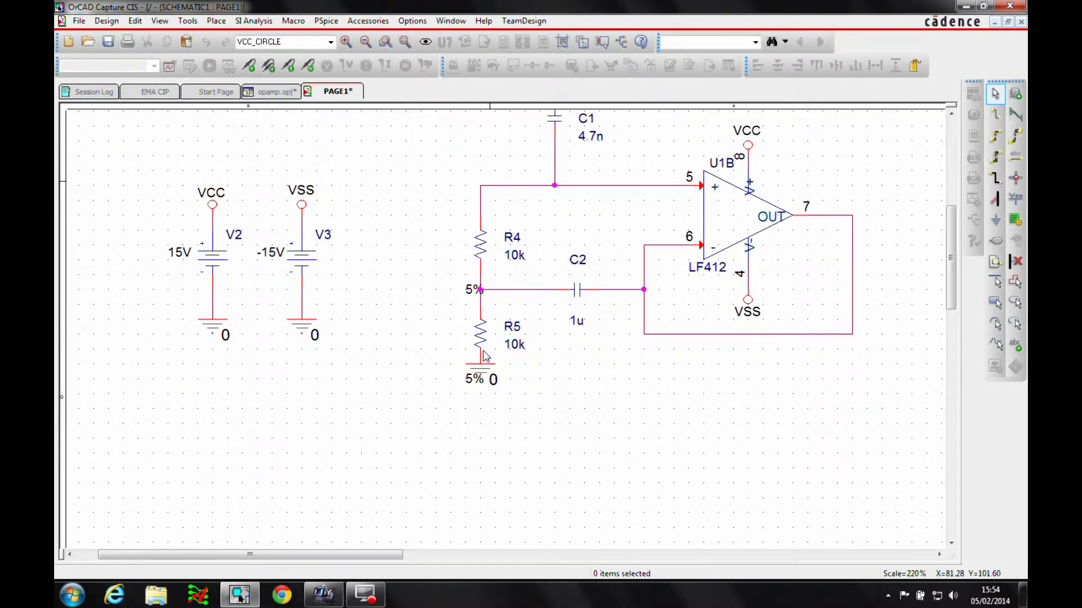
pyautogui.click(473, 388)
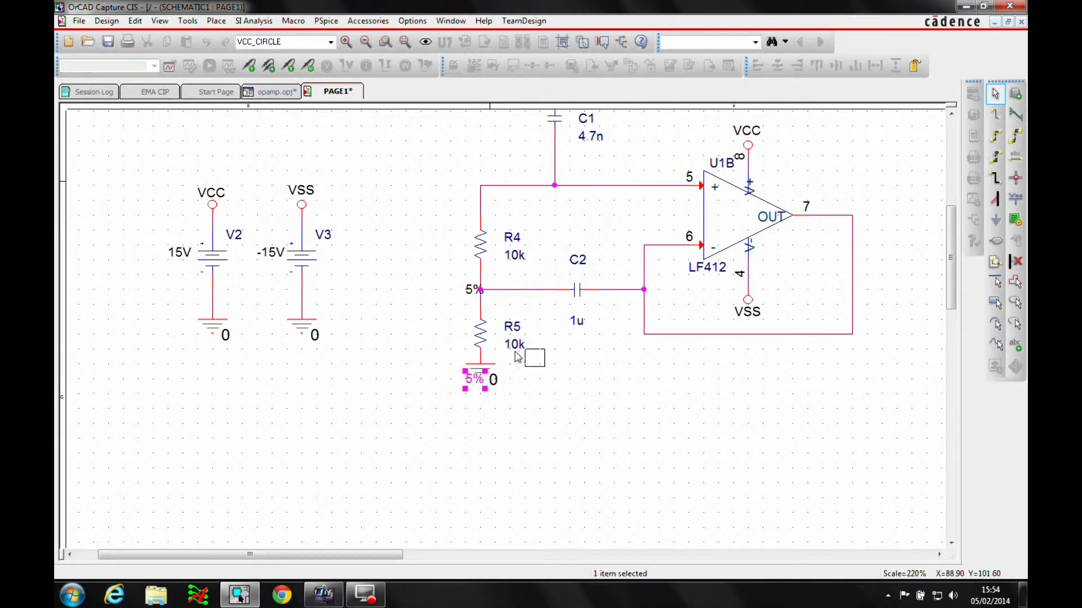
pyautogui.moveTo(475, 379); pyautogui.dragTo(518, 356)
pyautogui.click(472, 289)
pyautogui.moveTo(515, 267); pyautogui.dragTo(515, 267)
pyautogui.scroll(10, 516, 270)
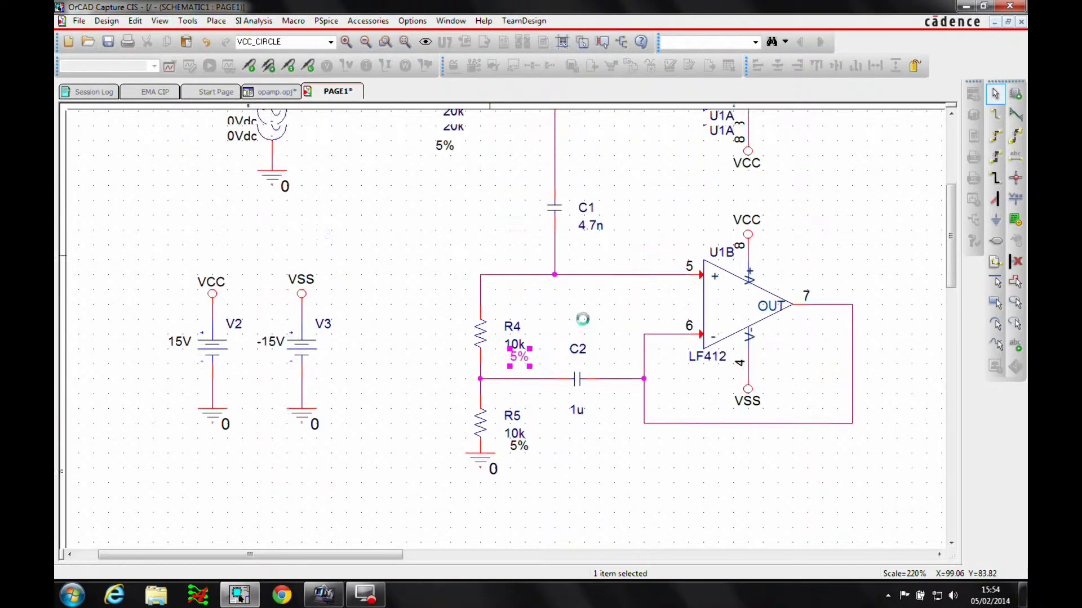
pyautogui.scroll(-3, 518, 293)
pyautogui.click(422, 314)
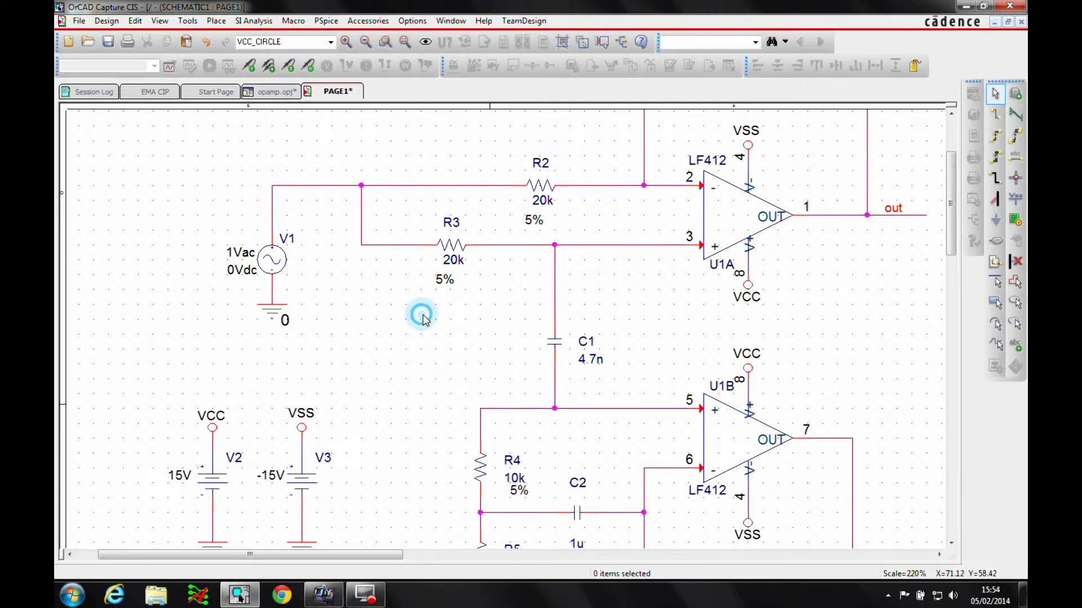
# Select capacitors C1 and C2 together and set their TOLERANCE property to 10%.
pyautogui.scroll(-3, 543, 415)
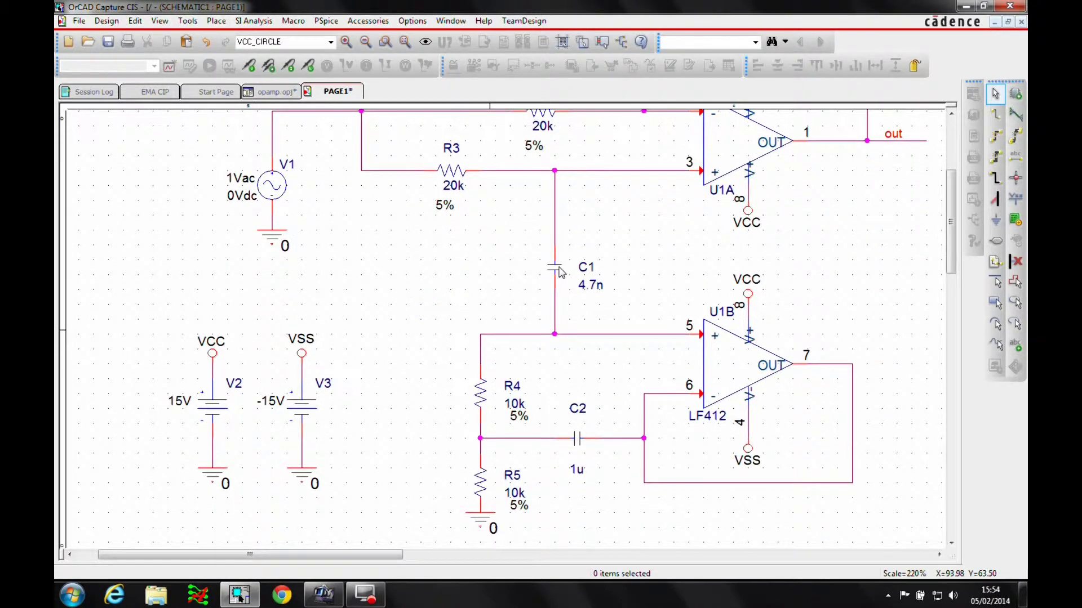
pyautogui.click(560, 272)
pyautogui.keyDown('ctrl'); pyautogui.click(580, 445); pyautogui.keyUp('ctrl')
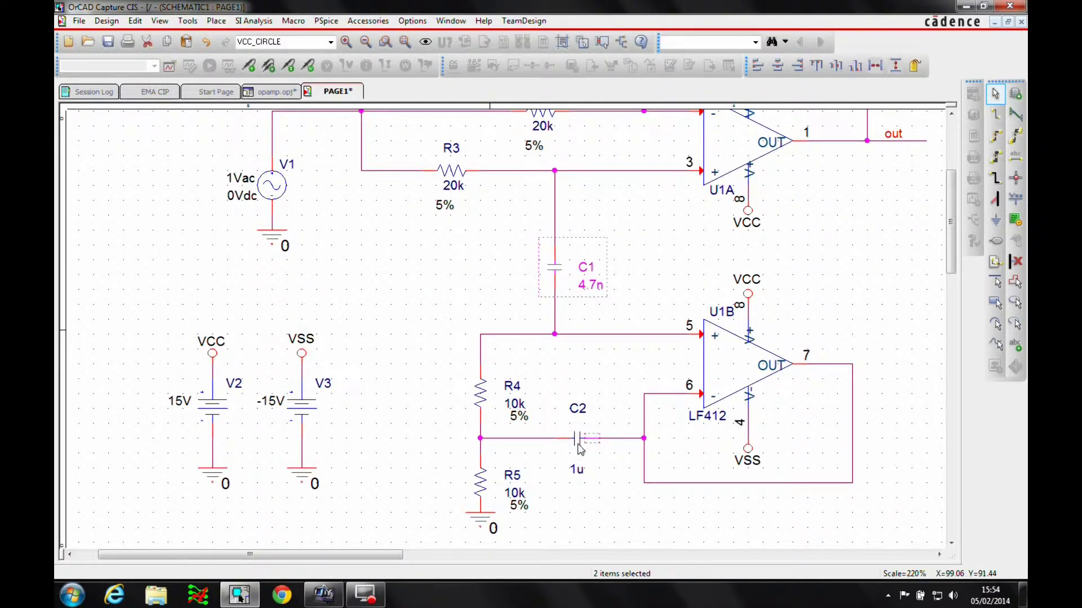
pyautogui.click(580, 448)
pyautogui.click(554, 267)
pyautogui.rightClick(555, 267)
pyautogui.click(597, 163)
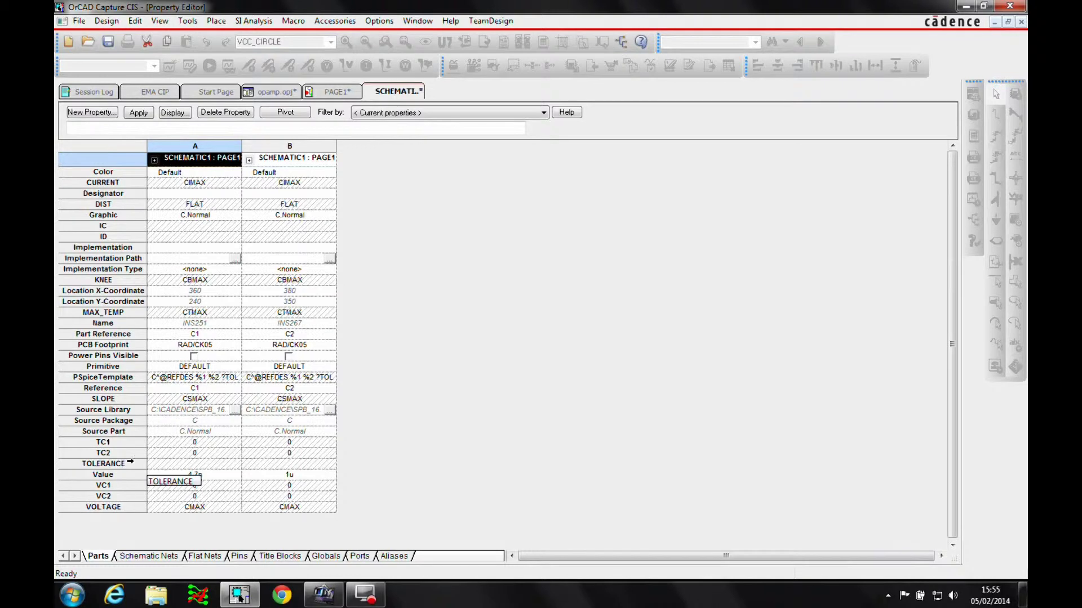
pyautogui.click(131, 463)
pyautogui.rightClick(131, 465)
pyautogui.click(160, 534)
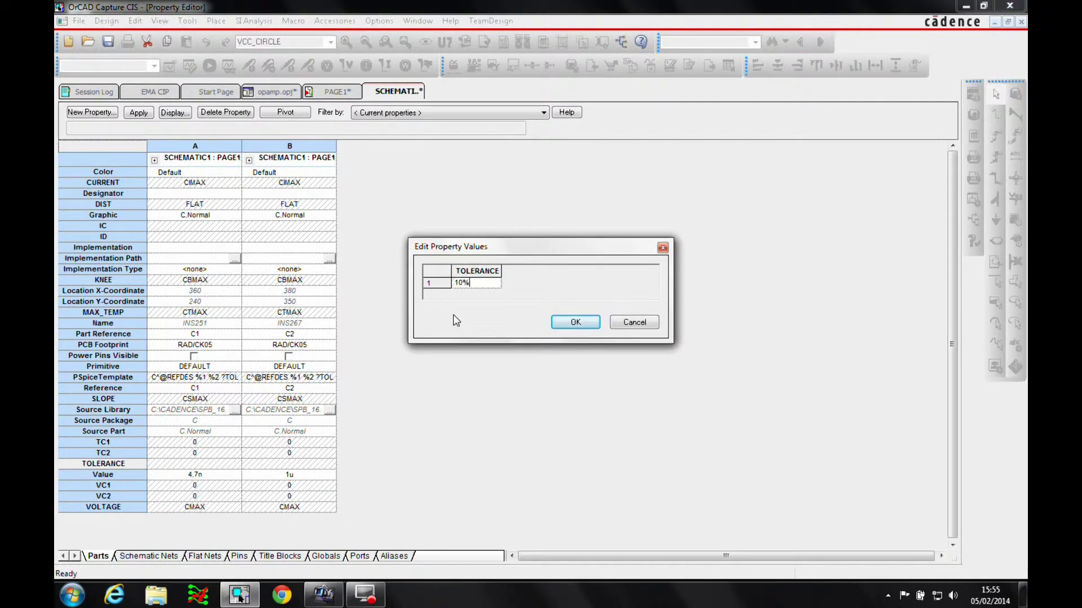
pyautogui.press('Return')
pyautogui.click(576, 323)
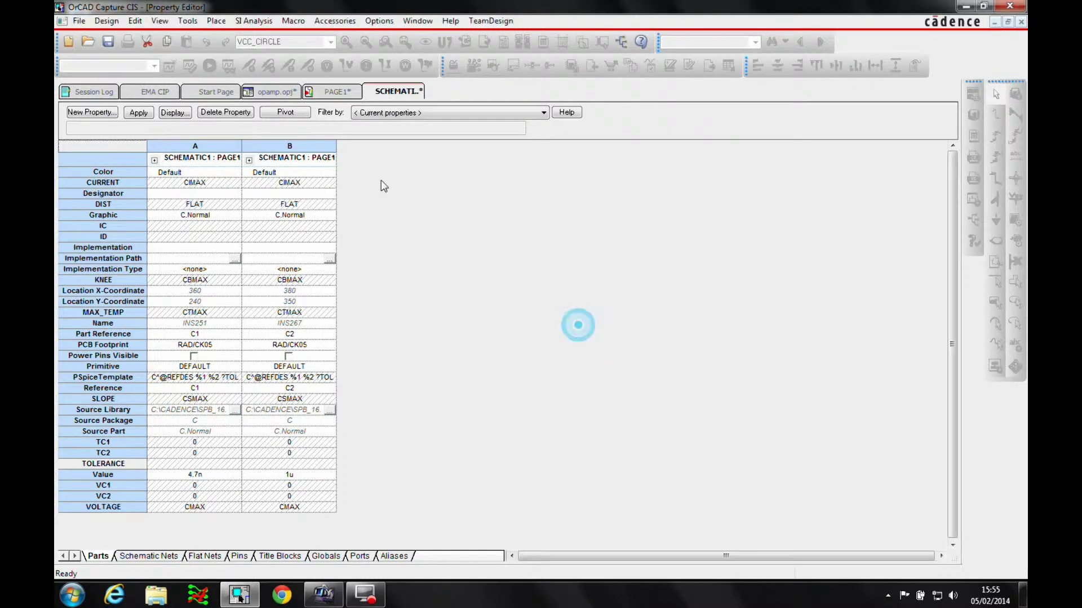
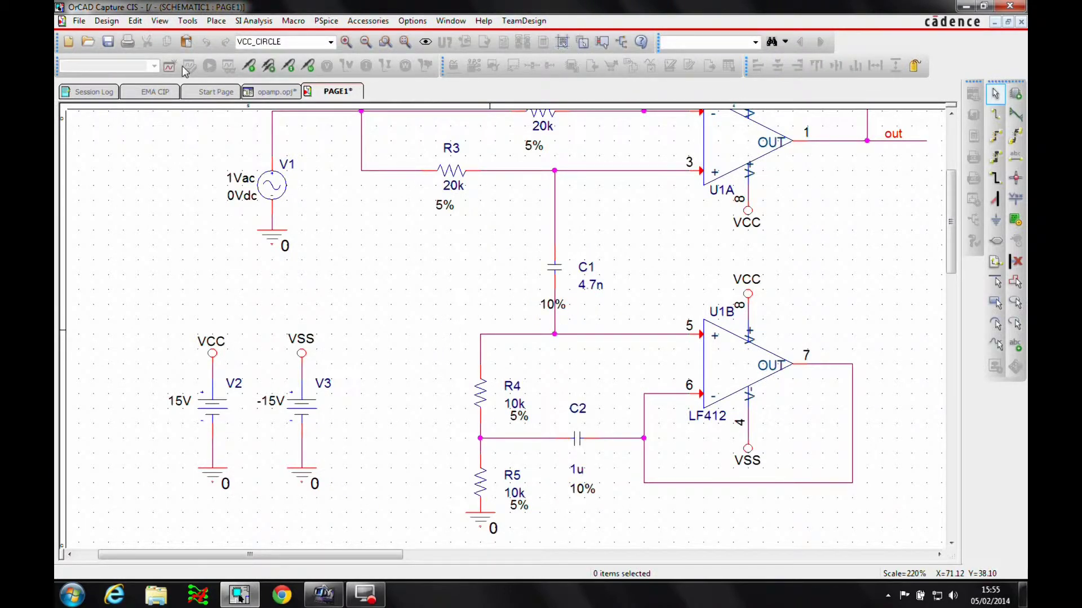
# Save the schematic and create a new simulation profile named SWEEP.
pyautogui.click(107, 45)
pyautogui.click(169, 67)
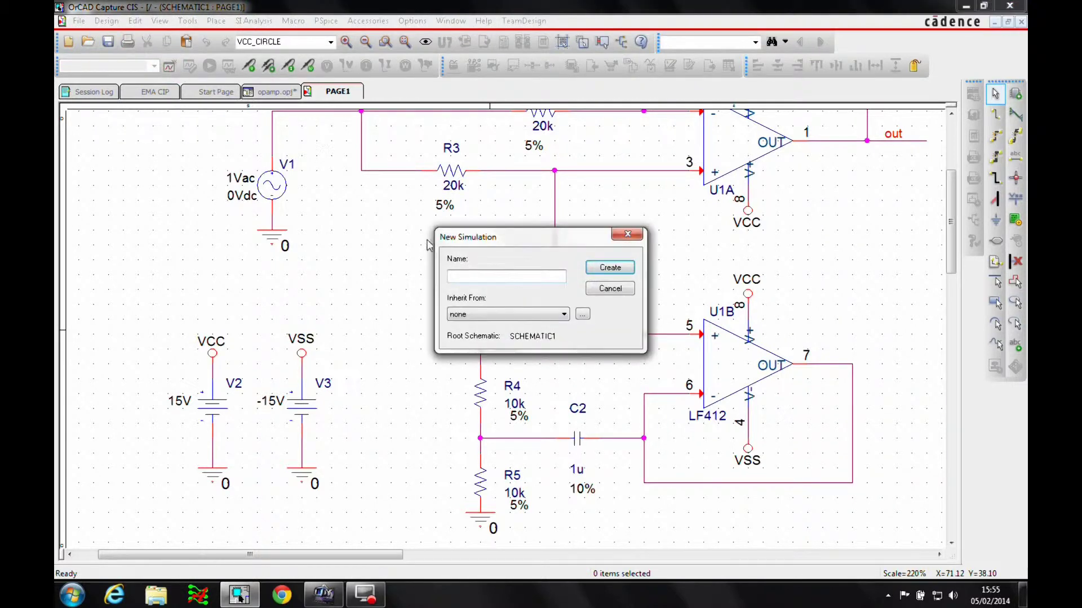
pyautogui.write('SWEEP')
pyautogui.press('Return')
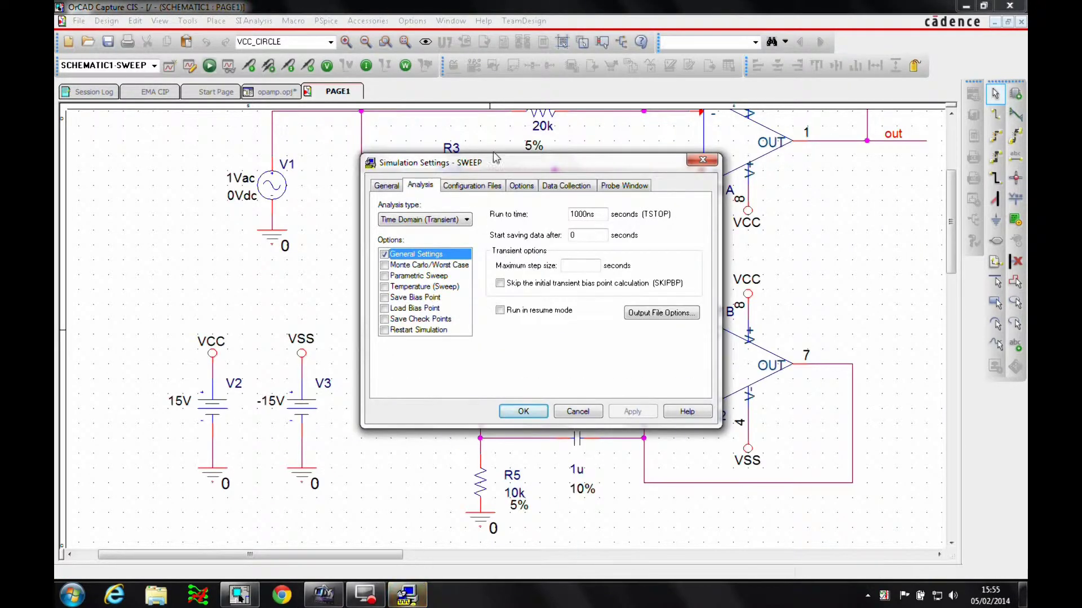
# Set the analysis to AC Sweep/Noise with a logarithmic decade sweep from 10 to 10k at 100 points per decade.
pyautogui.click(426, 220)
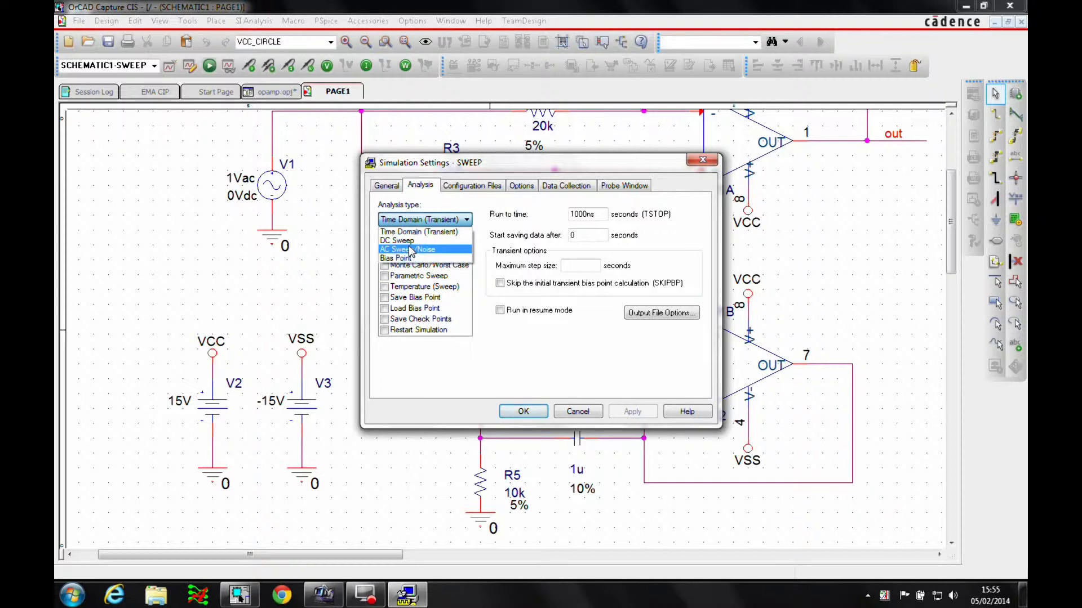
pyautogui.click(411, 249)
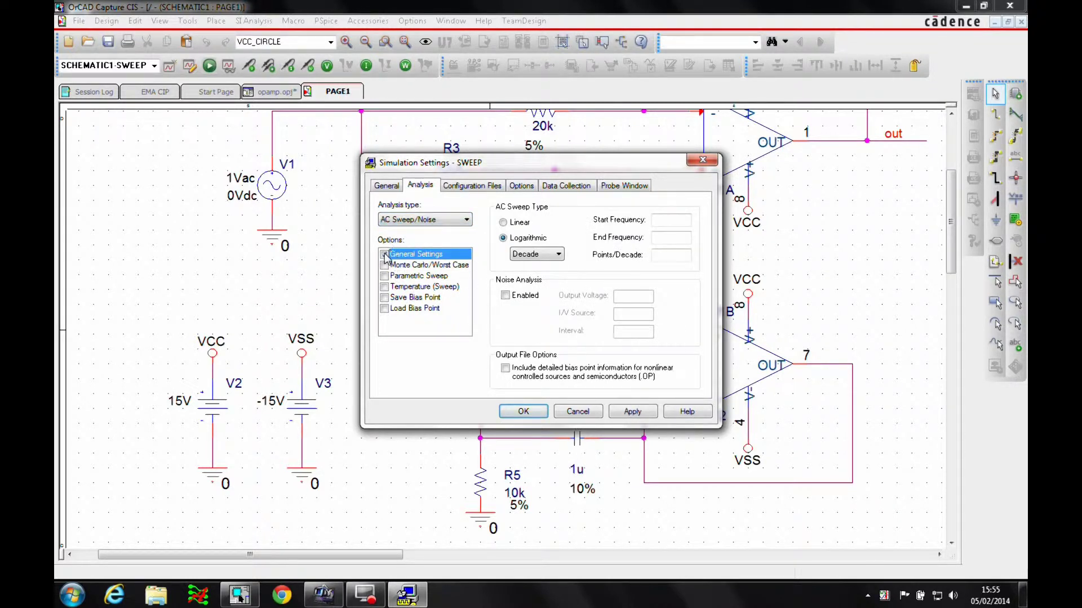
pyautogui.click(674, 218)
pyautogui.click(670, 255)
# Enable the Monte Carlo/Worst Case option as a Worst-case/Sensitivity analysis with output variable v(out).
pyautogui.click(386, 266)
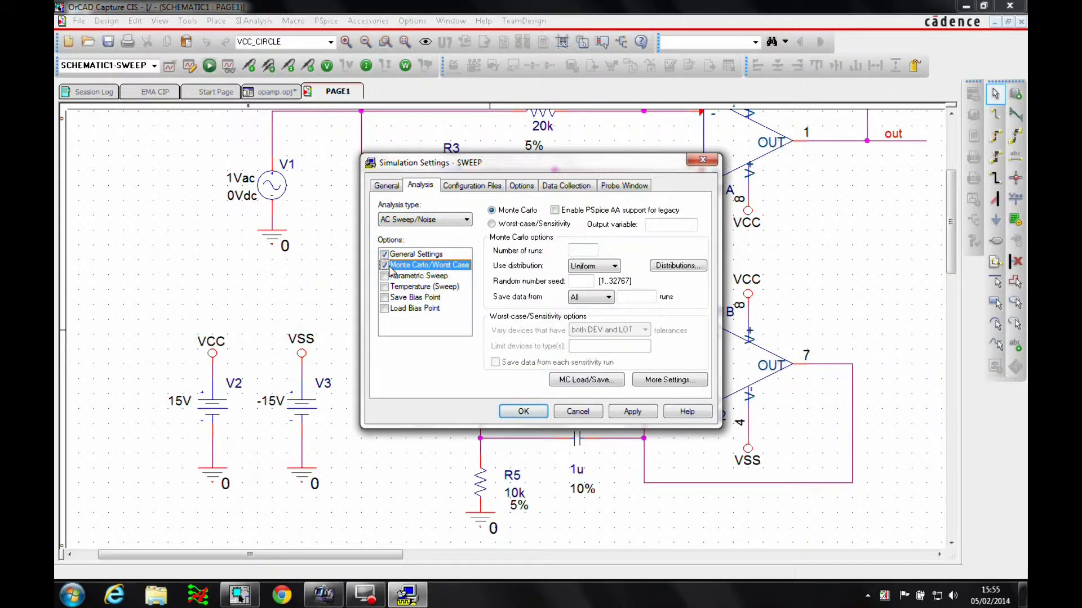
pyautogui.click(491, 224)
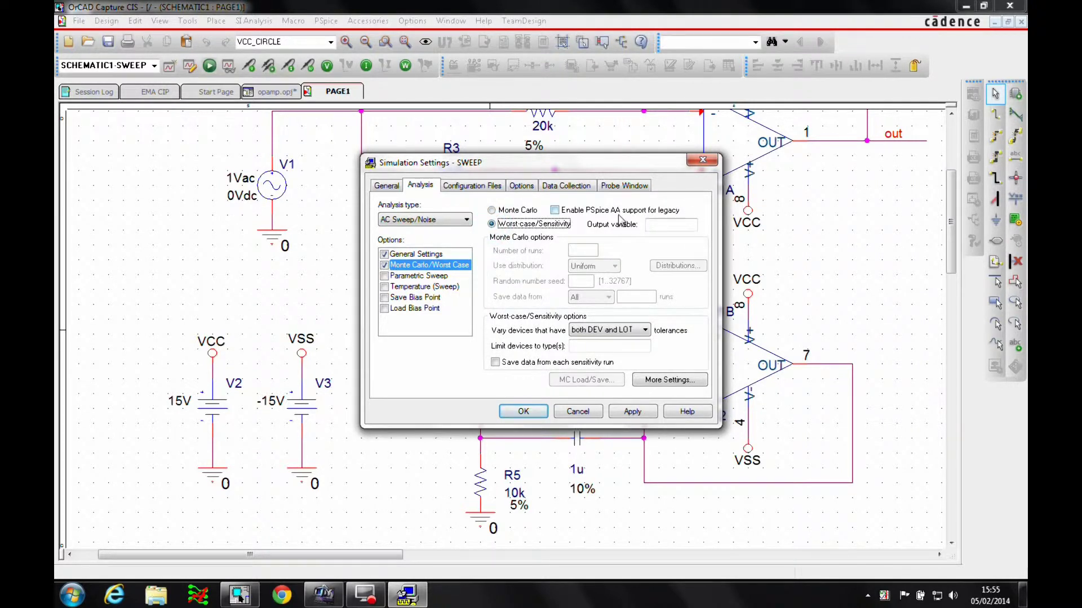
pyautogui.click(672, 226)
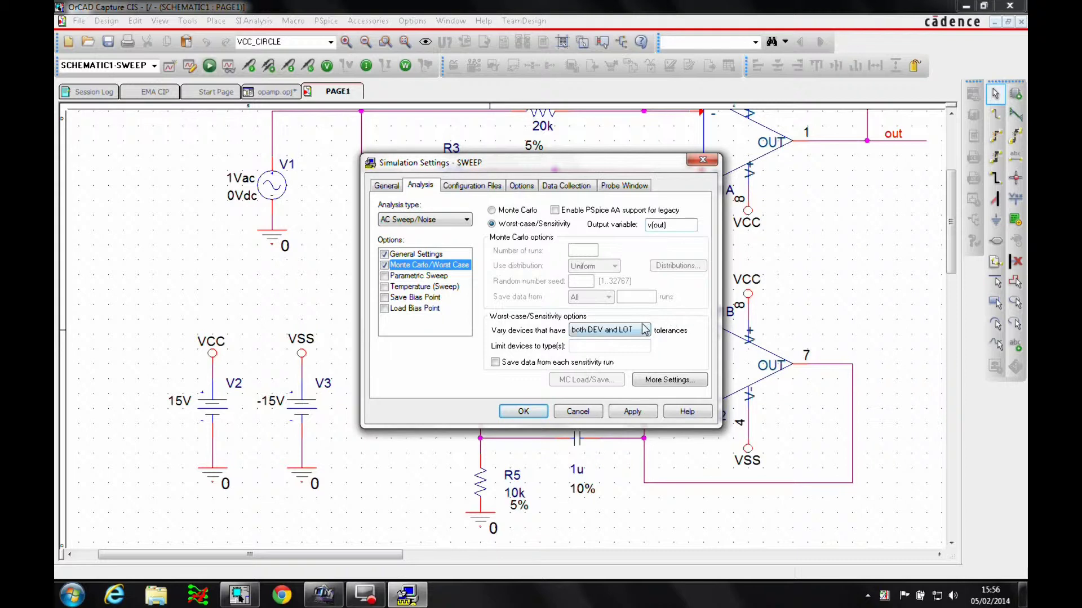
# Set the worst-case collating function to the minimum value (MIN) and the worst case direction to Low.
pyautogui.click(684, 384)
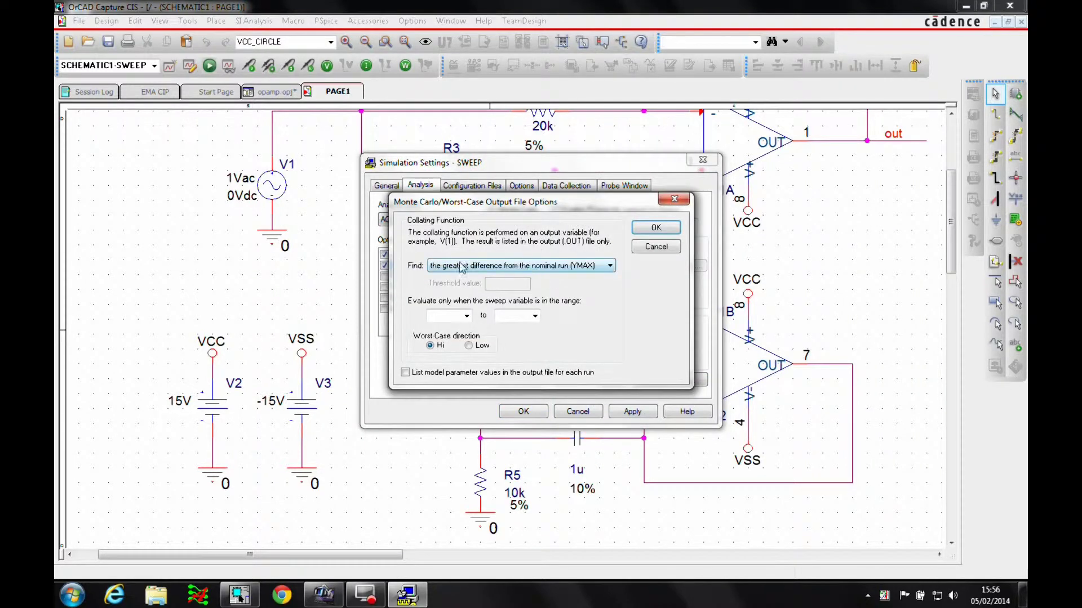
pyautogui.click(507, 267)
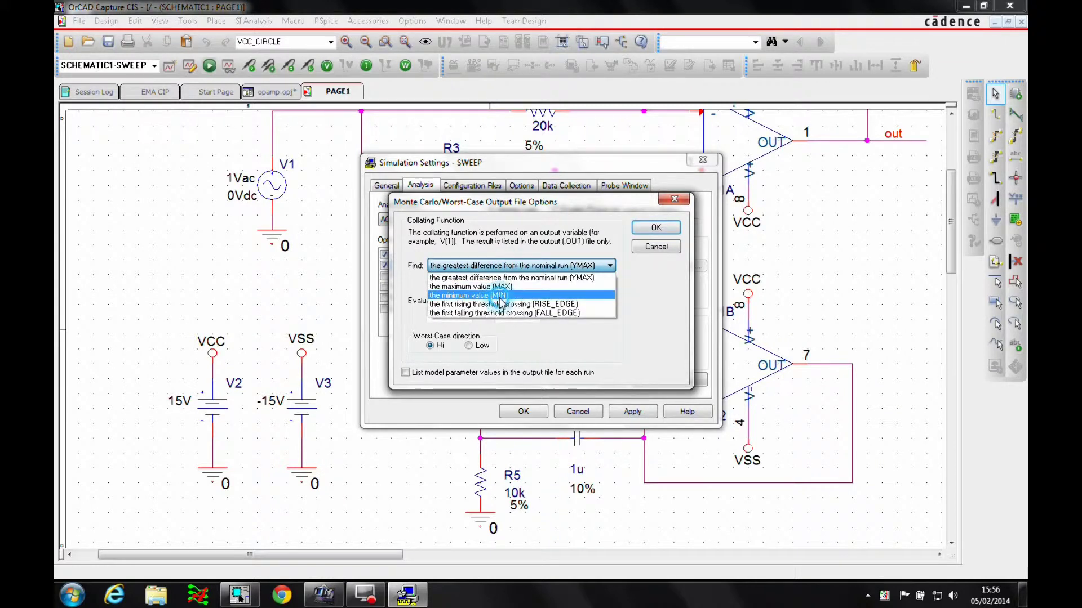
pyautogui.click(503, 295)
pyautogui.click(469, 347)
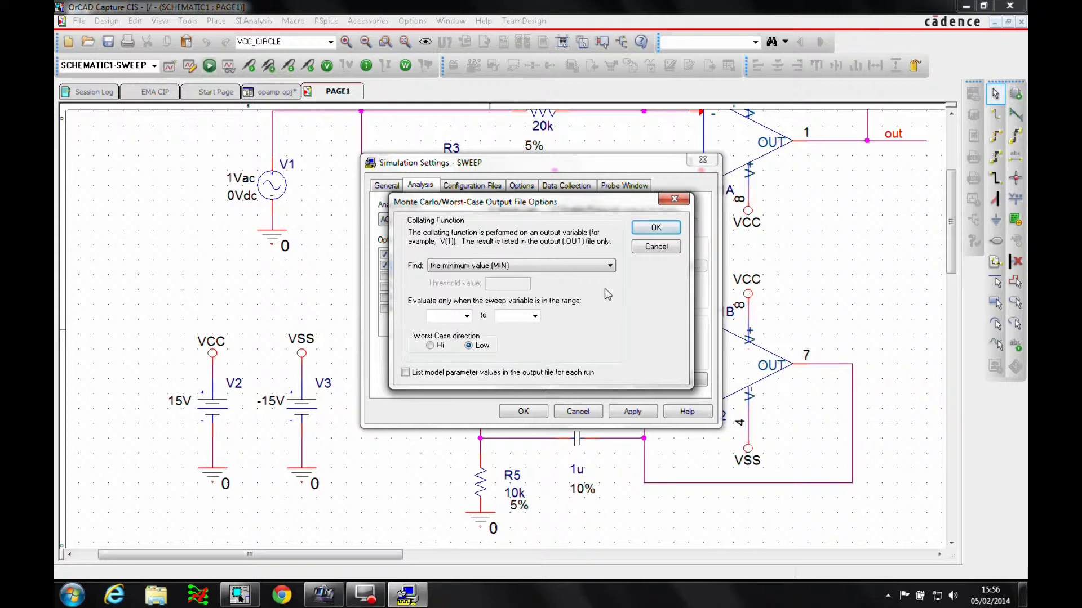
pyautogui.click(655, 227)
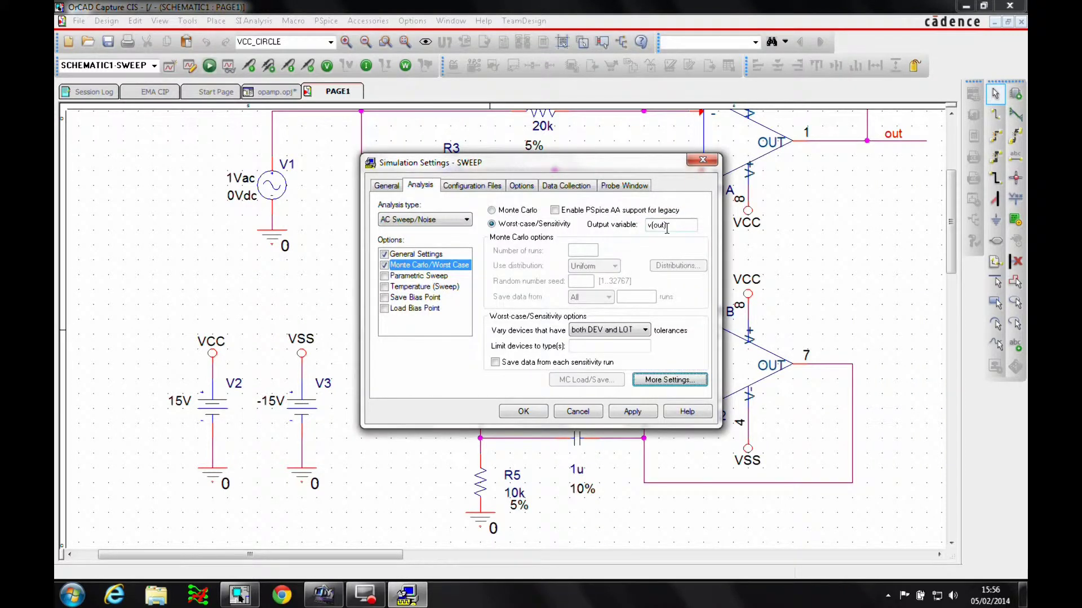
# Exclude bias point node voltages and model parameter values from the simulation output file and accept the settings.
pyautogui.click(530, 190)
pyautogui.click(424, 241)
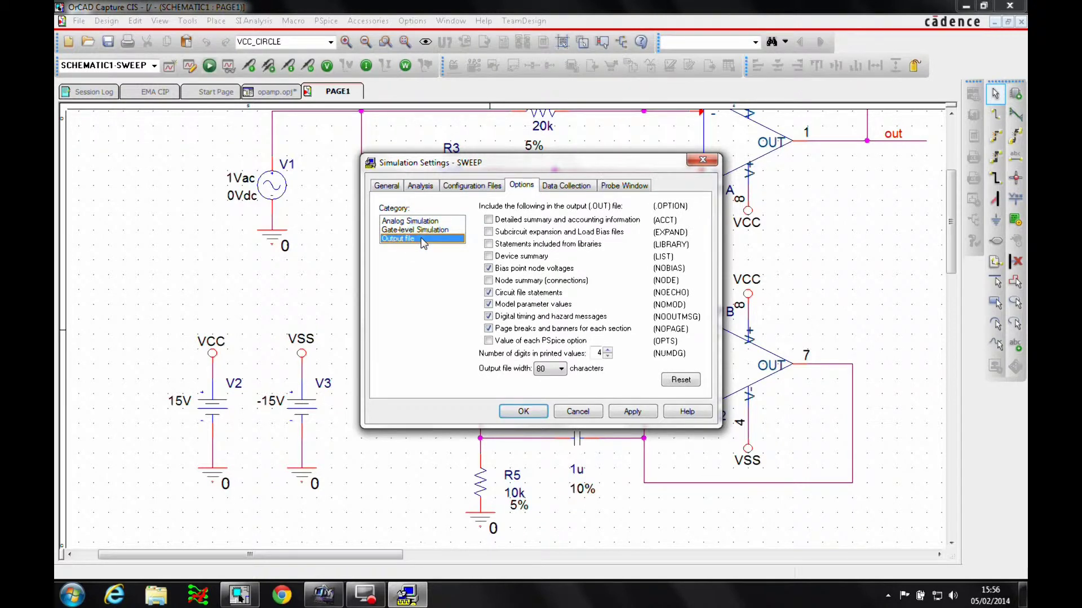
pyautogui.click(489, 269)
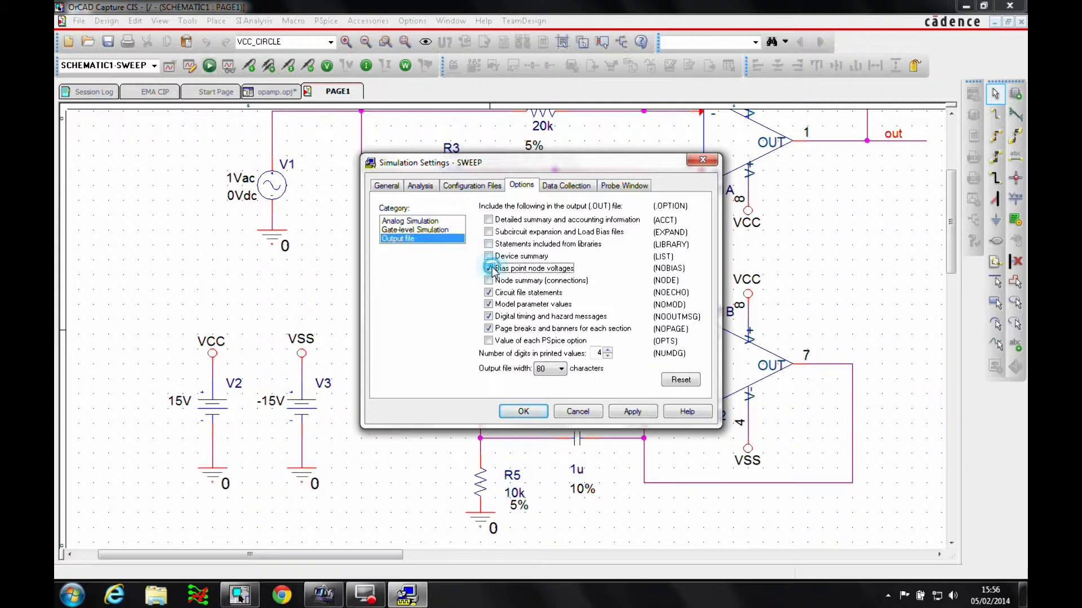
pyautogui.click(488, 304)
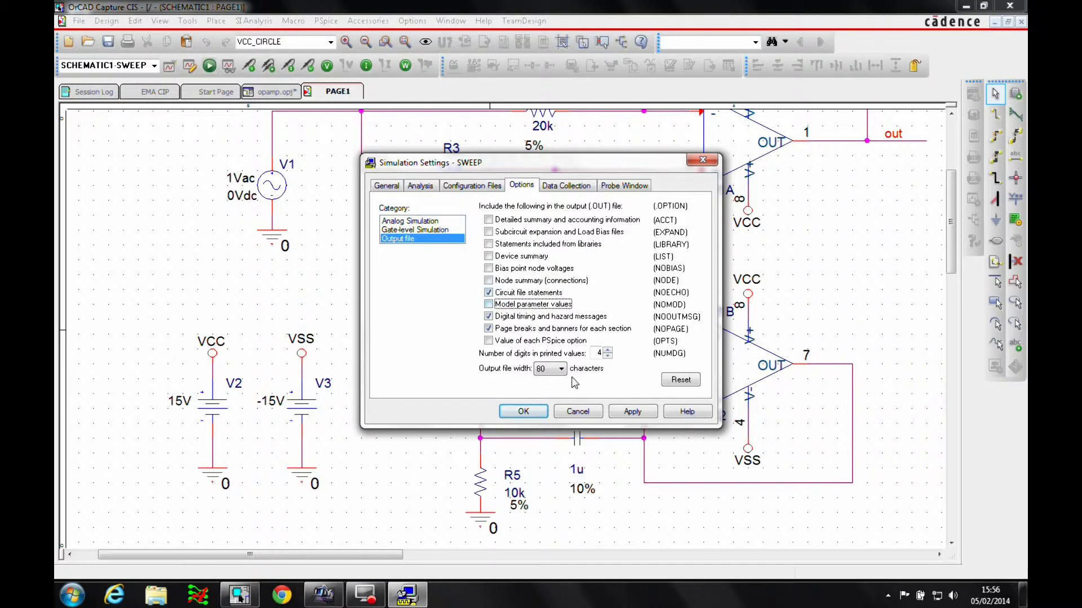
pyautogui.click(523, 412)
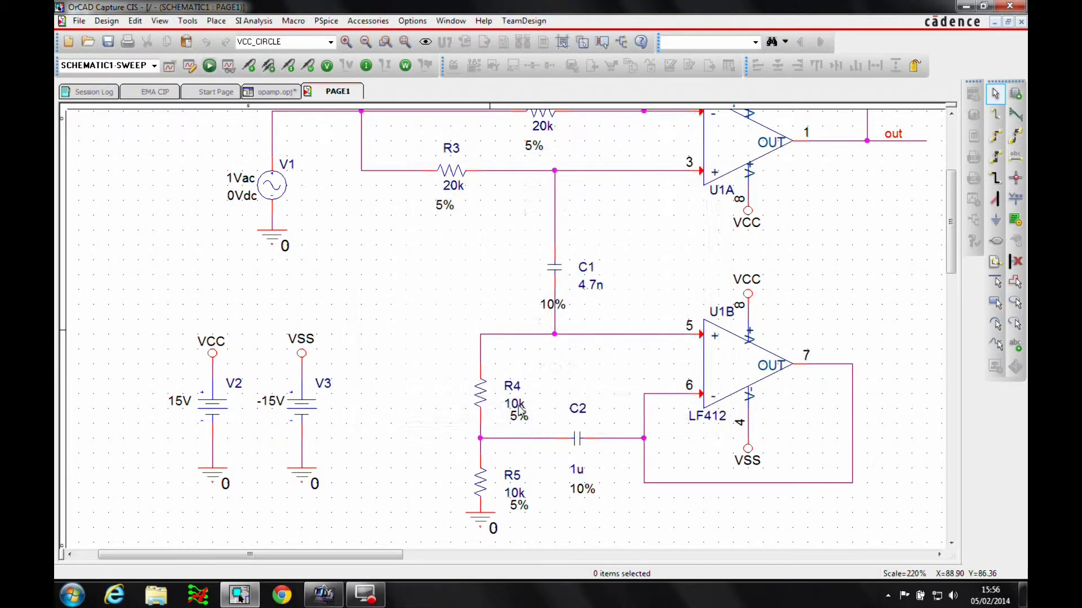
# Reopen the SWEEP simulation profile and set the relative accuracy of V's and I's (RELTOL) to 0.01.
pyautogui.click(169, 66)
pyautogui.click(611, 288)
pyautogui.click(189, 67)
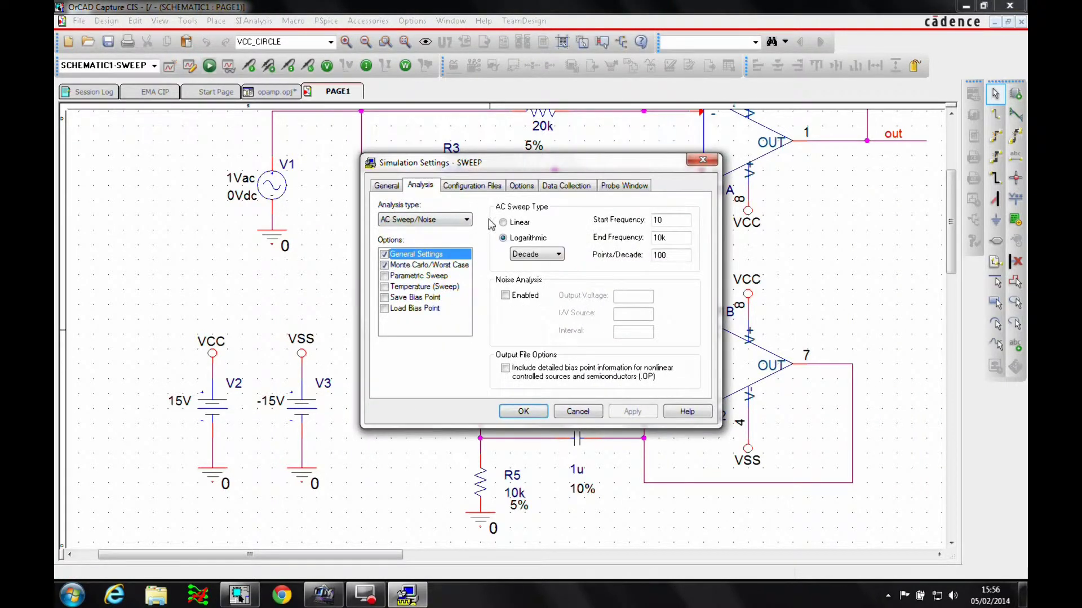
pyautogui.click(426, 266)
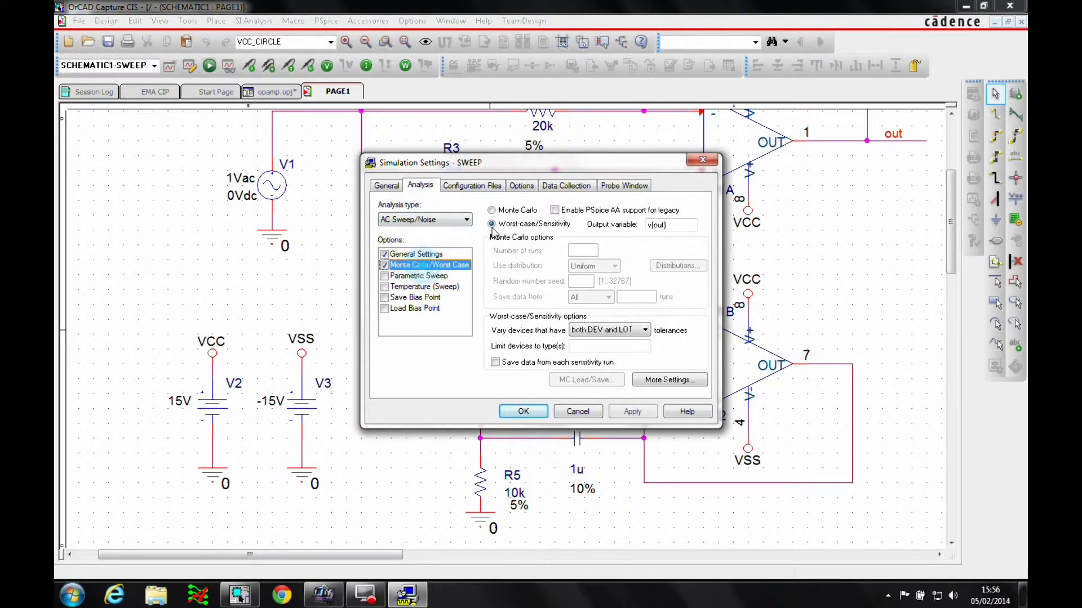
pyautogui.click(521, 186)
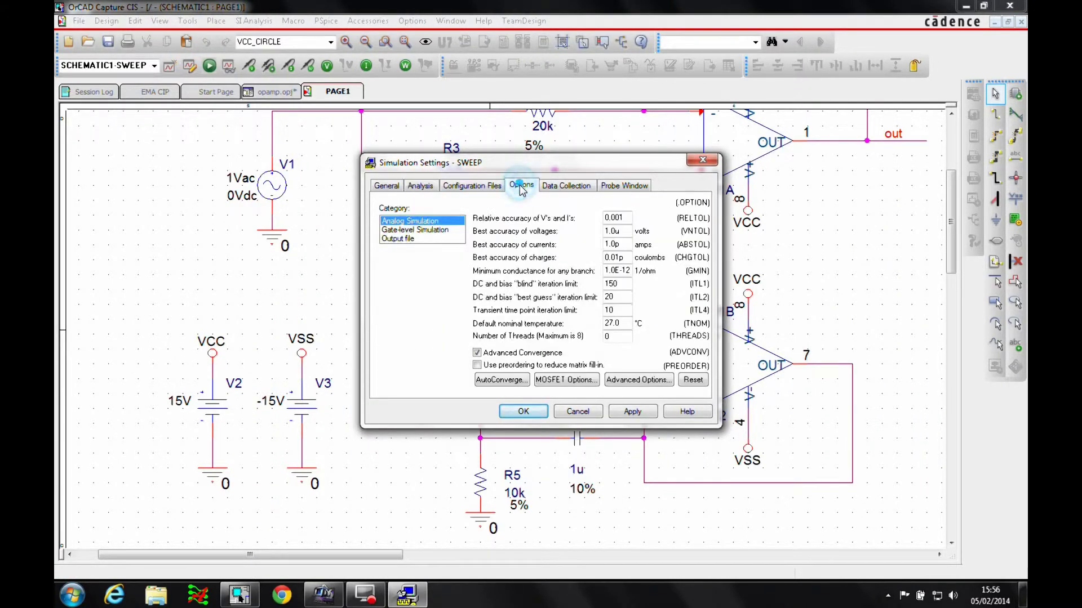
pyautogui.click(400, 239)
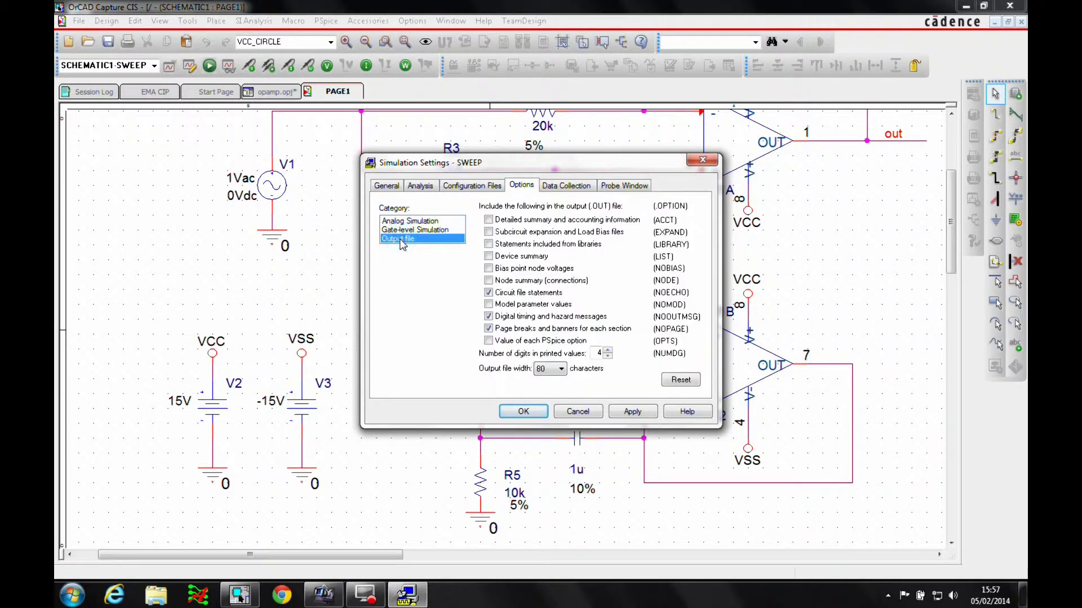
pyautogui.click(400, 222)
pyautogui.doubleClick(629, 219)
pyautogui.write('0.01')
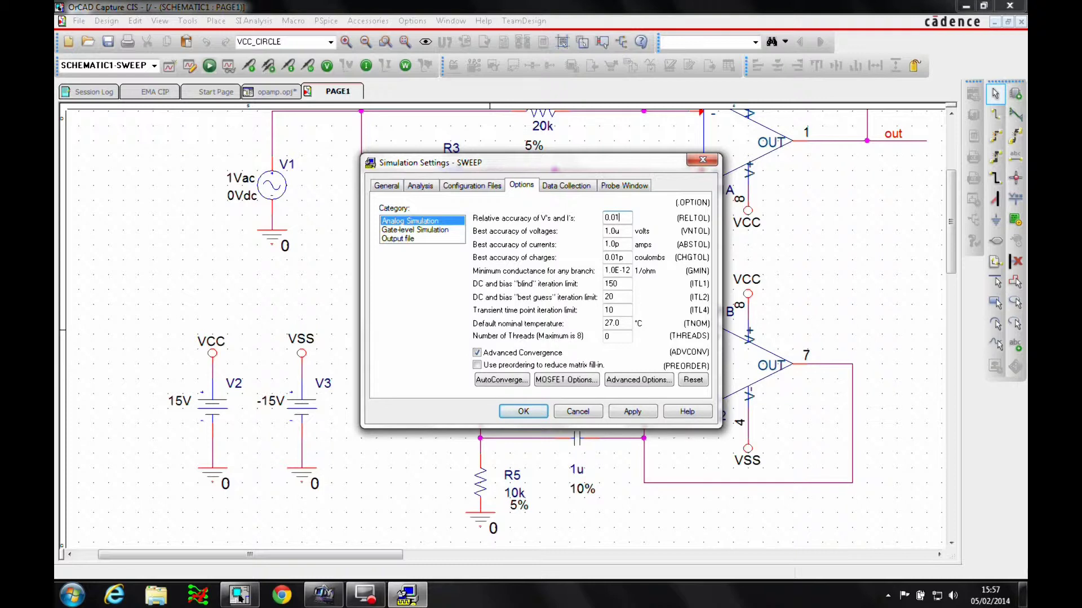
pyautogui.click(539, 409)
pyautogui.click(540, 411)
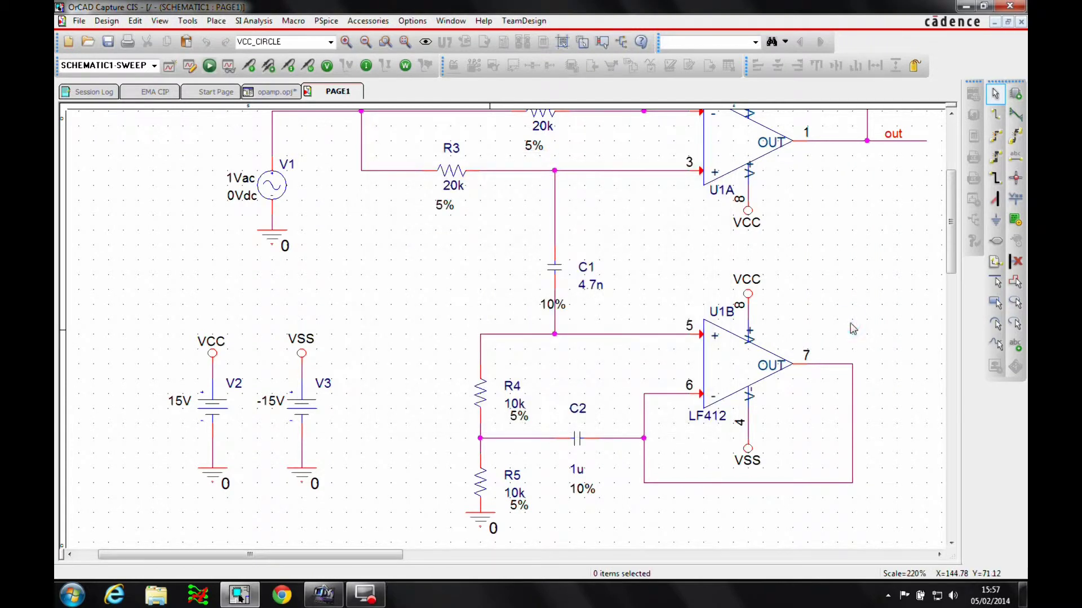
# Place a dB Magnitude of Voltage marker on the out net at the output of U1A.
pyautogui.scroll(-2, 857, 316)
pyautogui.scroll(3, 867, 276)
pyautogui.scroll(1, 858, 249)
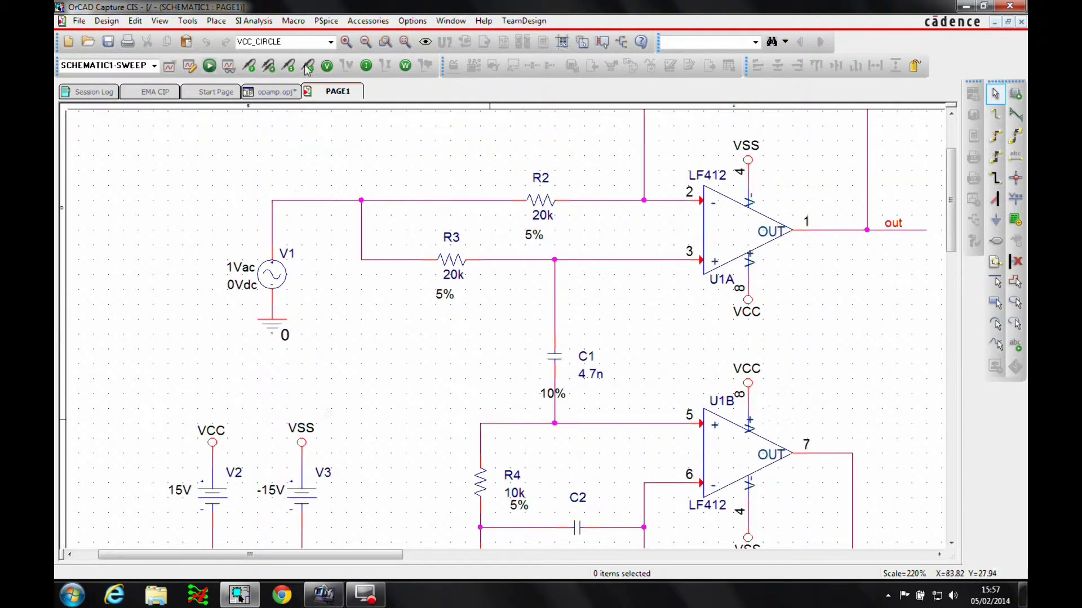
pyautogui.click(325, 21)
pyautogui.moveTo(361, 154)
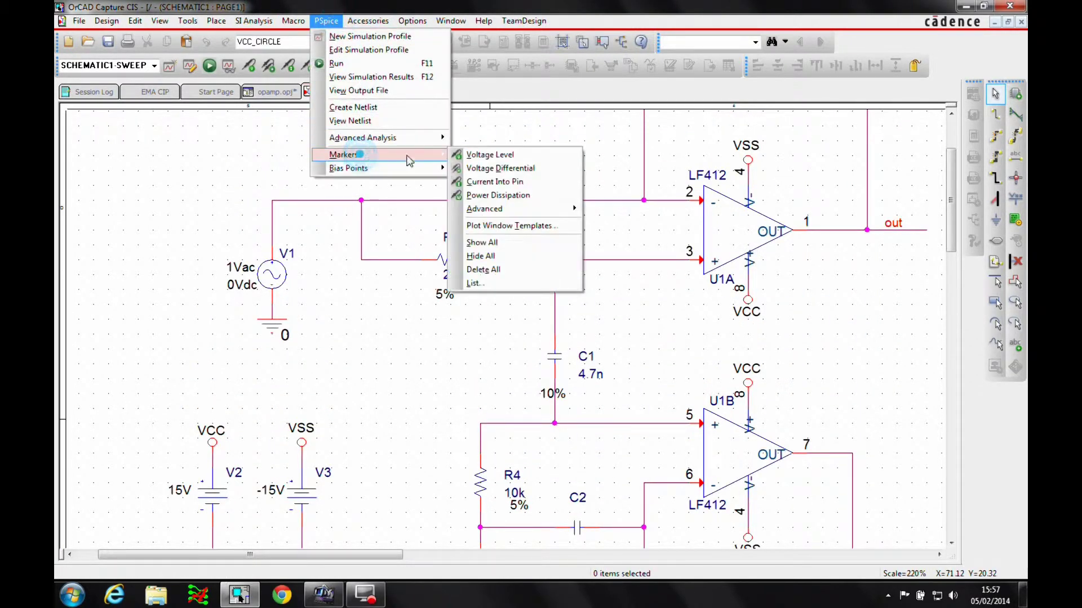
pyautogui.moveTo(509, 213)
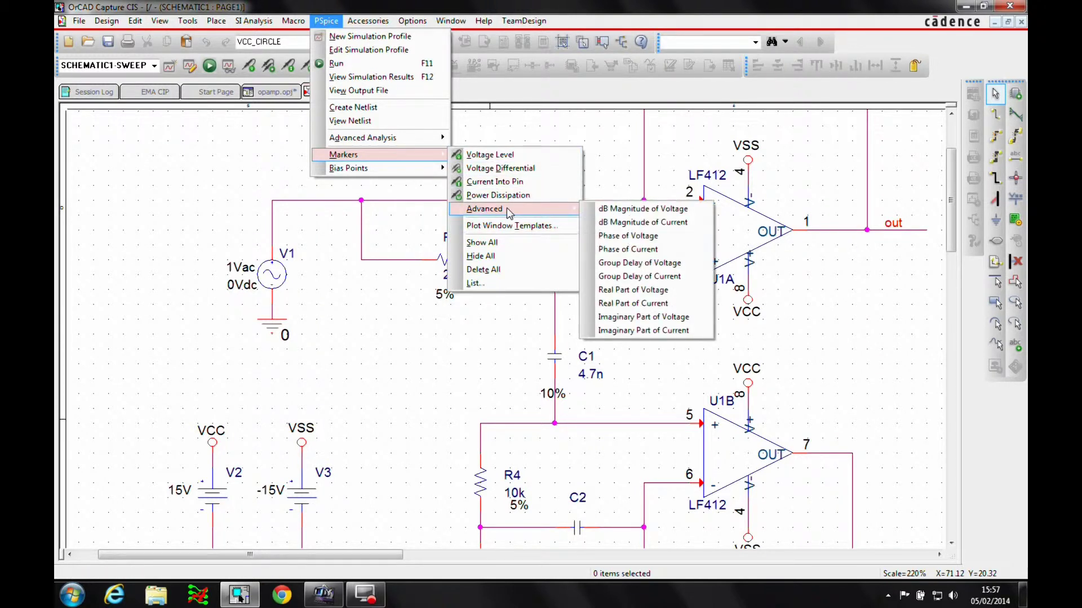
pyautogui.click(653, 212)
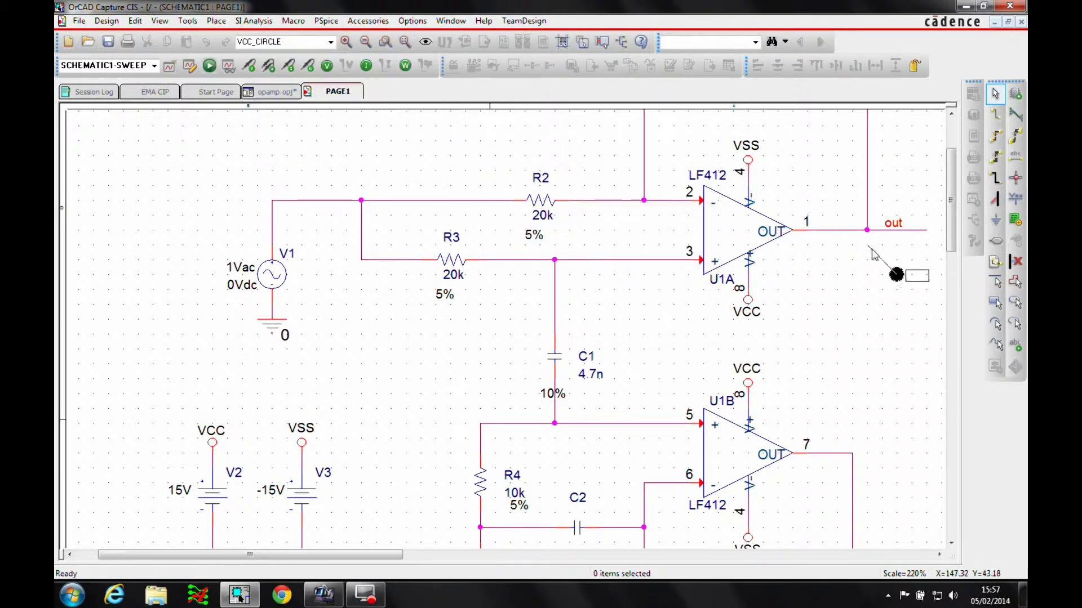
pyautogui.click(852, 230)
pyautogui.press('Escape')
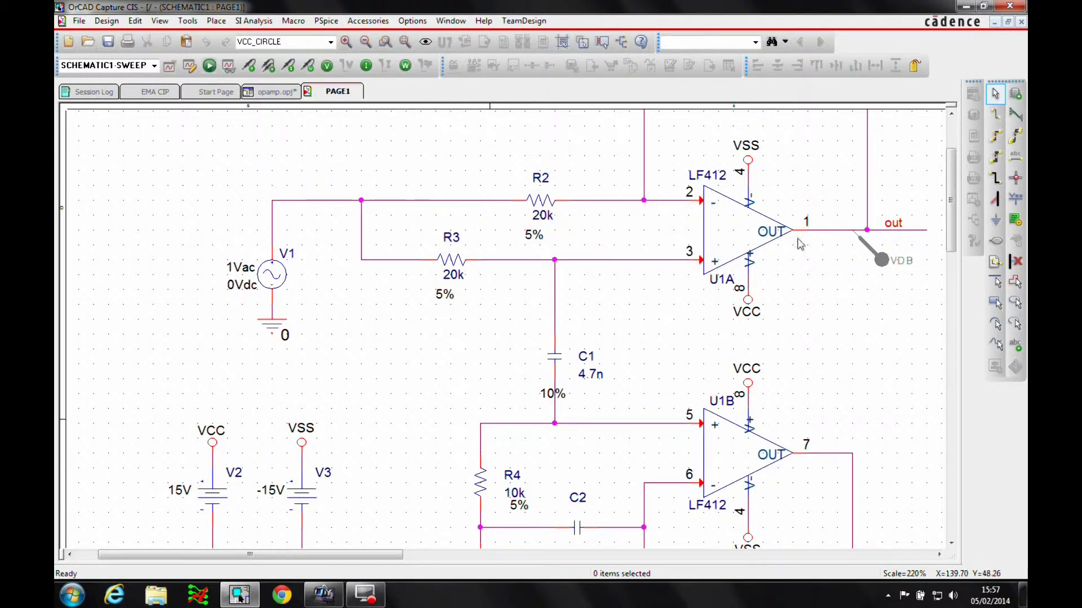
# Run the SWEEP simulation and load the nominal and worst-case sections in PSpice A/D.
pyautogui.click(209, 65)
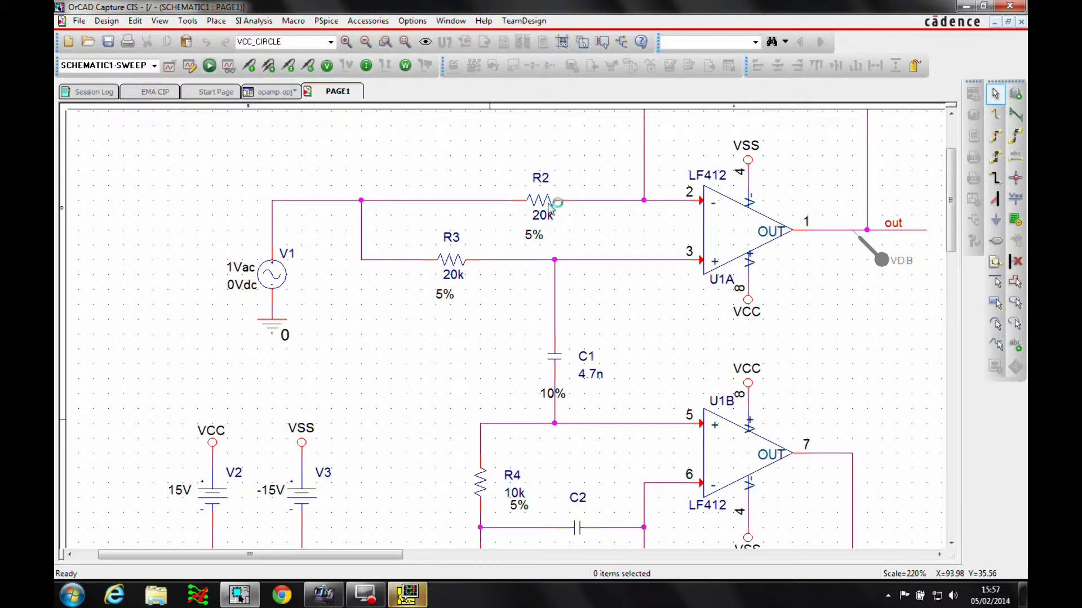
pyautogui.click(420, 597)
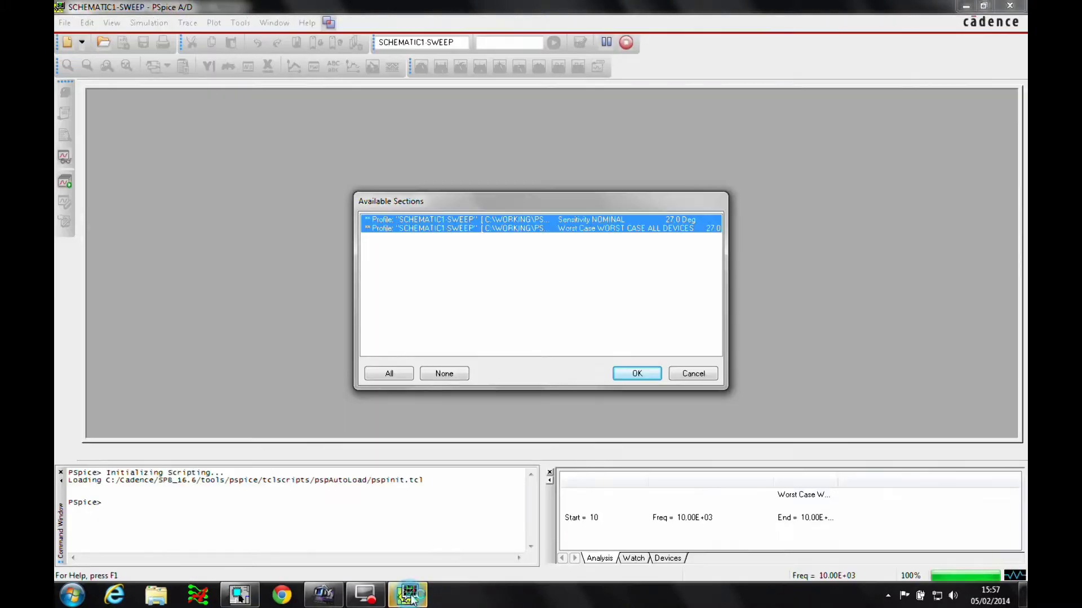
pyautogui.click(631, 373)
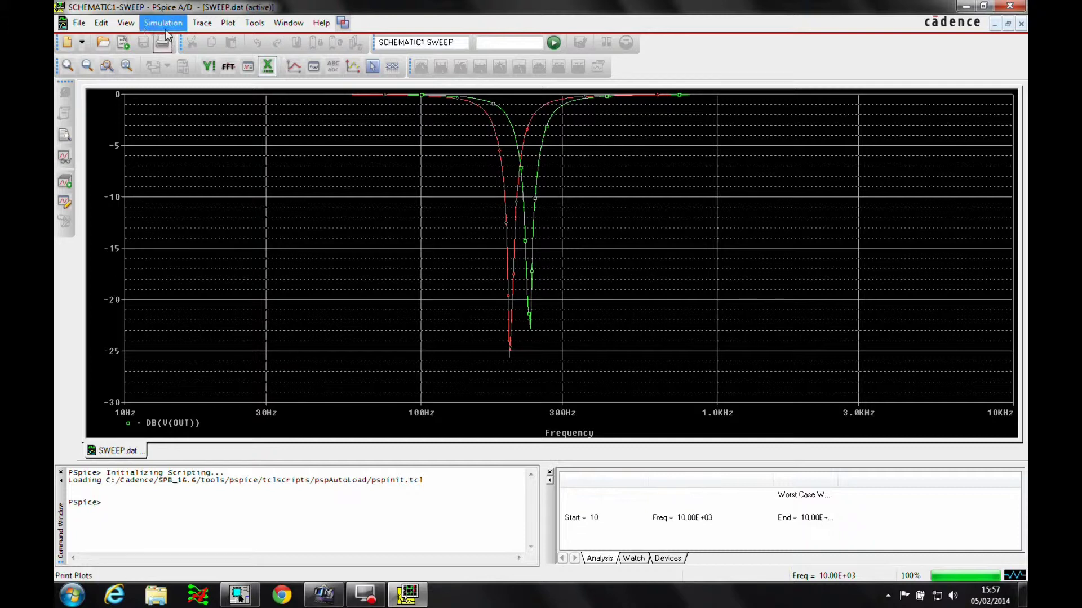
# Open the simulation output file and examine the component sensitivities and the worst case summary of V(OUT).
pyautogui.click(125, 22)
pyautogui.click(136, 86)
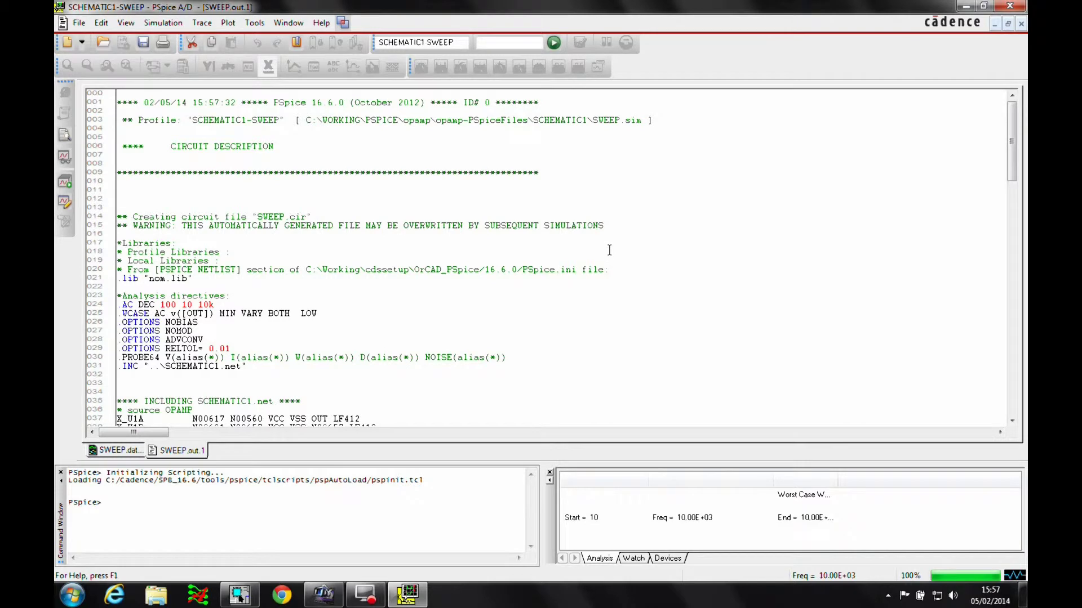
pyautogui.scroll(-8, 609, 252)
pyautogui.scroll(-10, 610, 253)
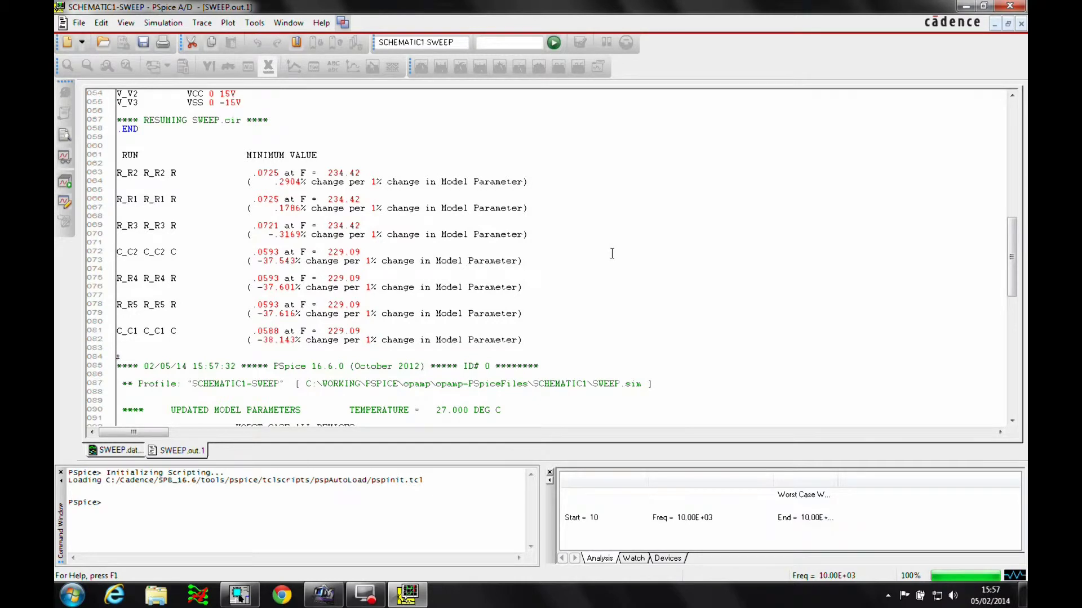
pyautogui.scroll(-16, 612, 254)
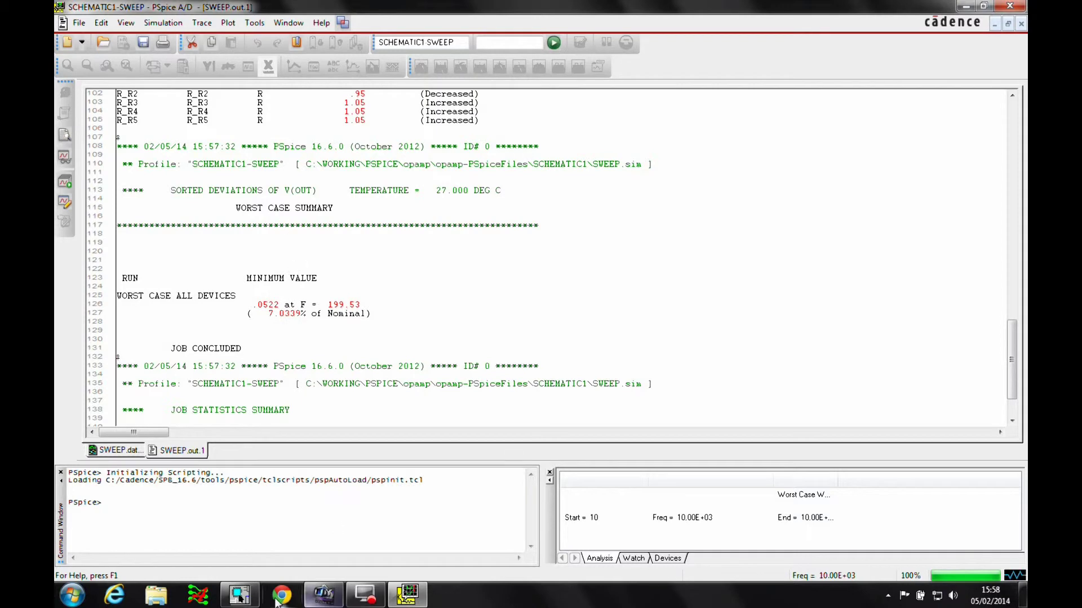
# Switch back to OrCAD Capture and set the TOLERANCE property of capacitors C1 and C2 to 5%.
pyautogui.click(239, 595)
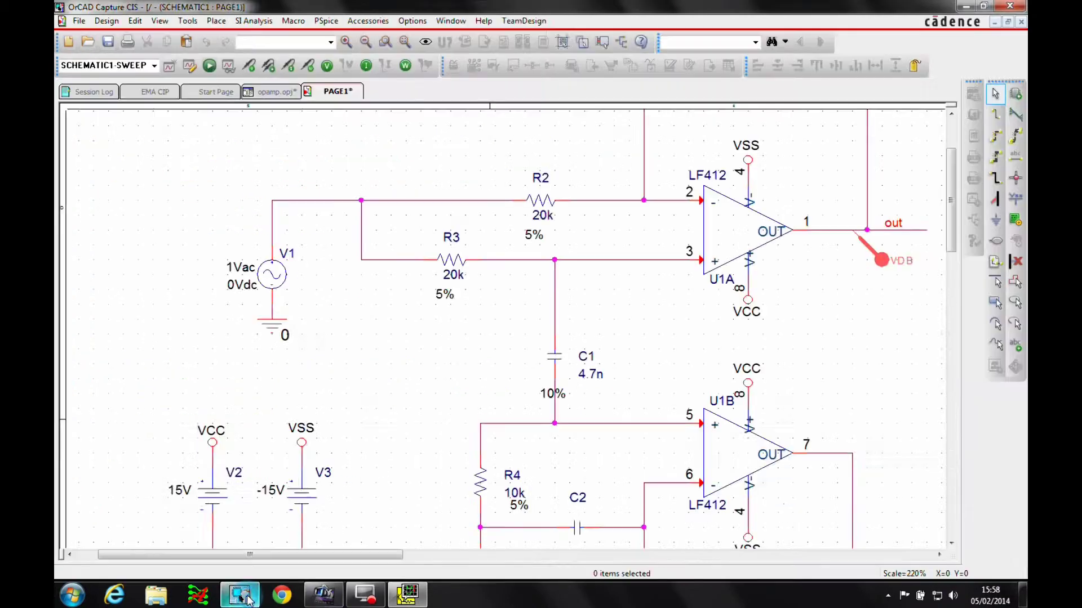
pyautogui.click(561, 366)
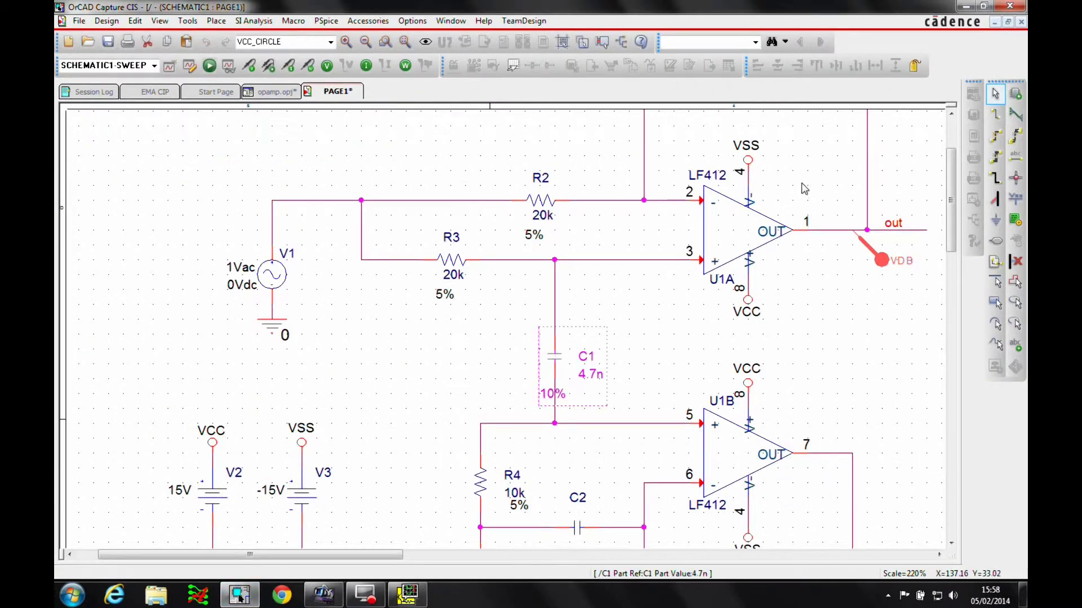
pyautogui.keyDown('ctrl'); pyautogui.click(576, 528); pyautogui.keyUp('ctrl')
pyautogui.rightClick(578, 529)
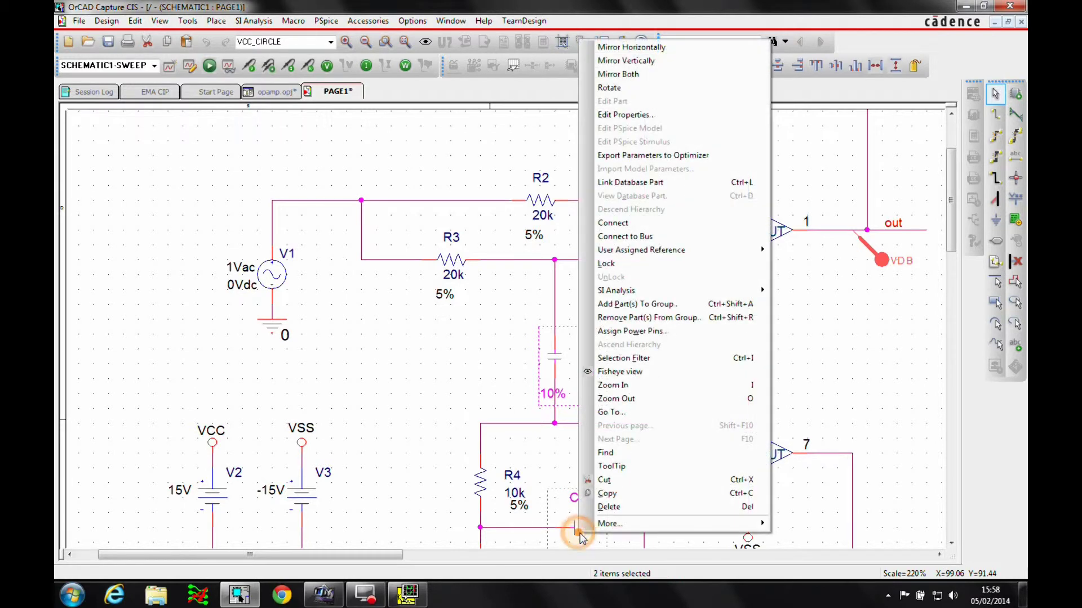
pyautogui.click(622, 115)
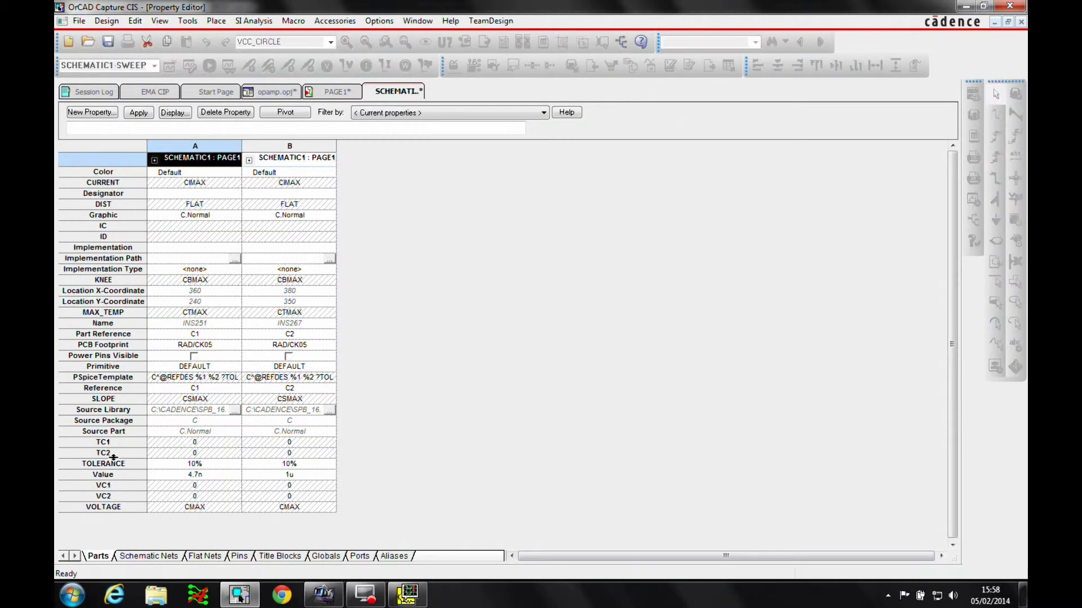
pyautogui.click(107, 465)
pyautogui.rightClick(112, 466)
pyautogui.click(146, 533)
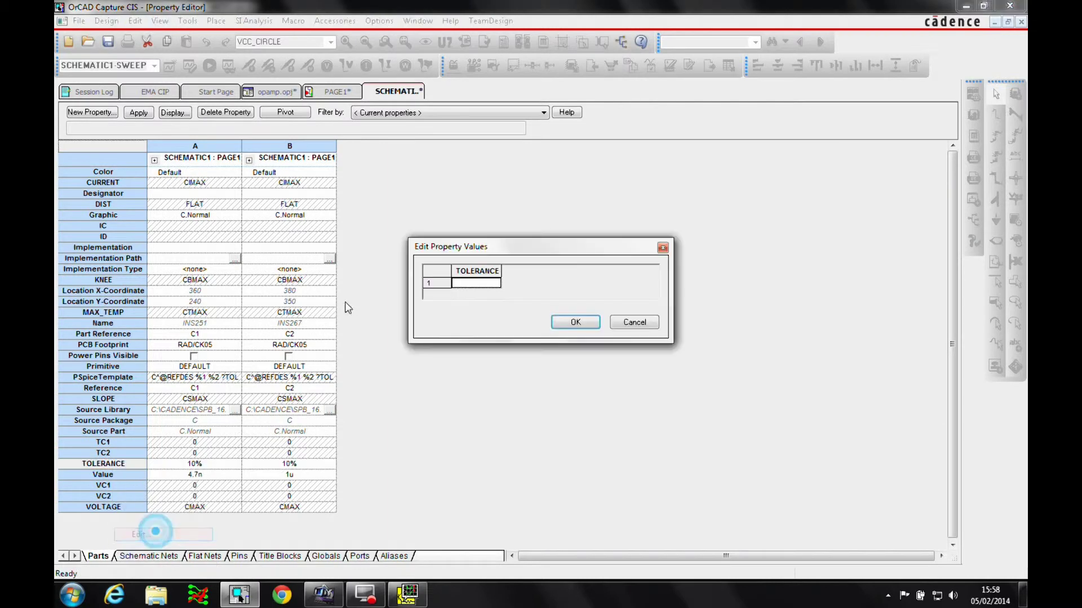
pyautogui.write('5%')
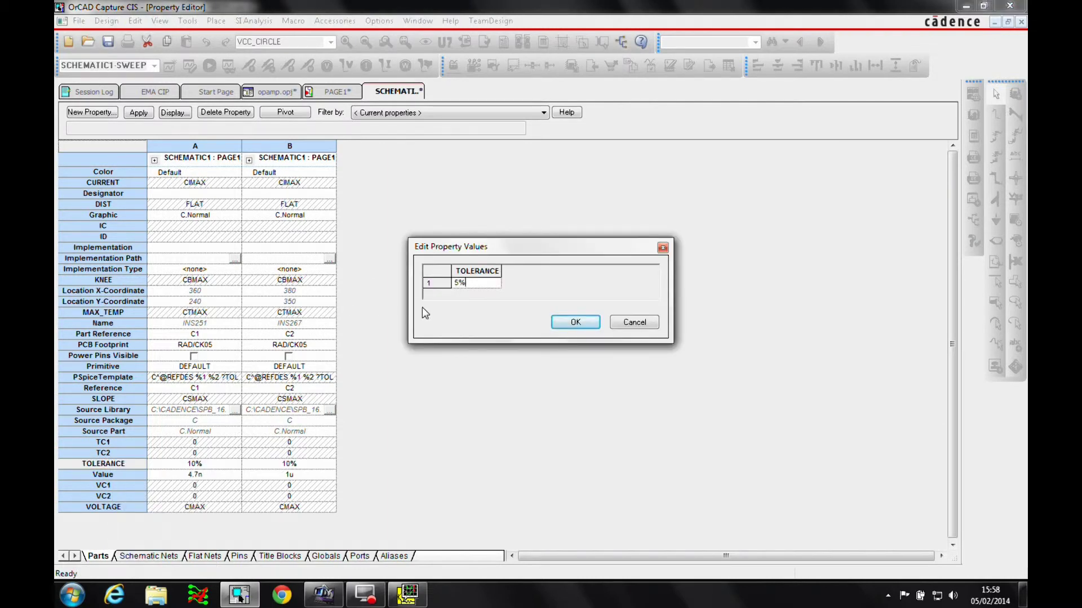
pyautogui.click(573, 322)
pyautogui.rightClick(401, 92)
pyautogui.click(431, 170)
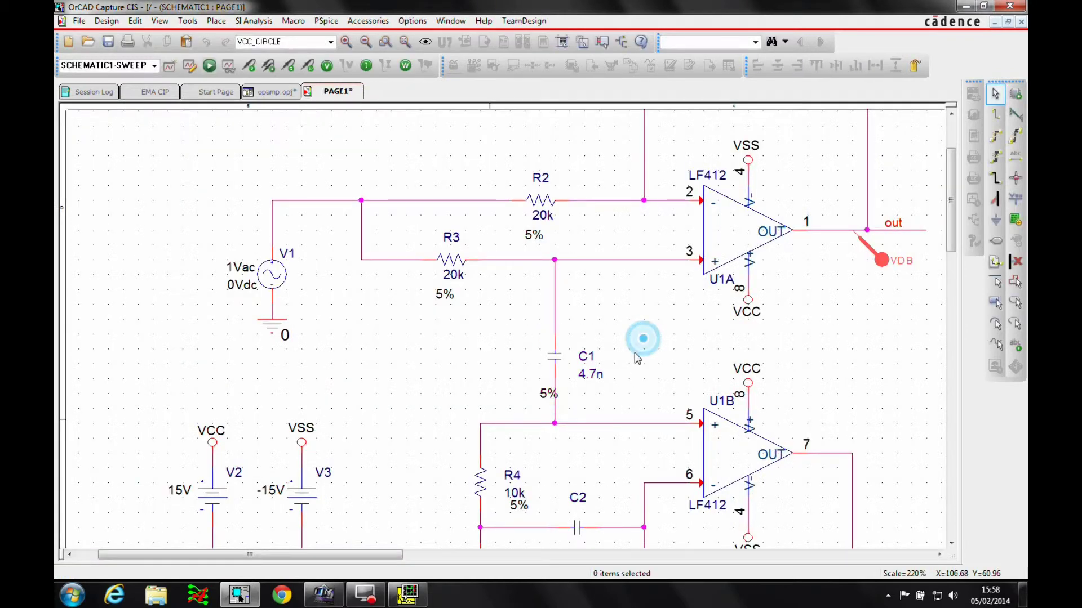
# Set the TOLERANCE property of resistors R4 and R5 to 1% and close the property editor.
pyautogui.scroll(-3, 639, 361)
pyautogui.scroll(-1, 642, 364)
pyautogui.click(479, 363)
pyautogui.keyDown('ctrl'); pyautogui.click(478, 450); pyautogui.keyUp('ctrl')
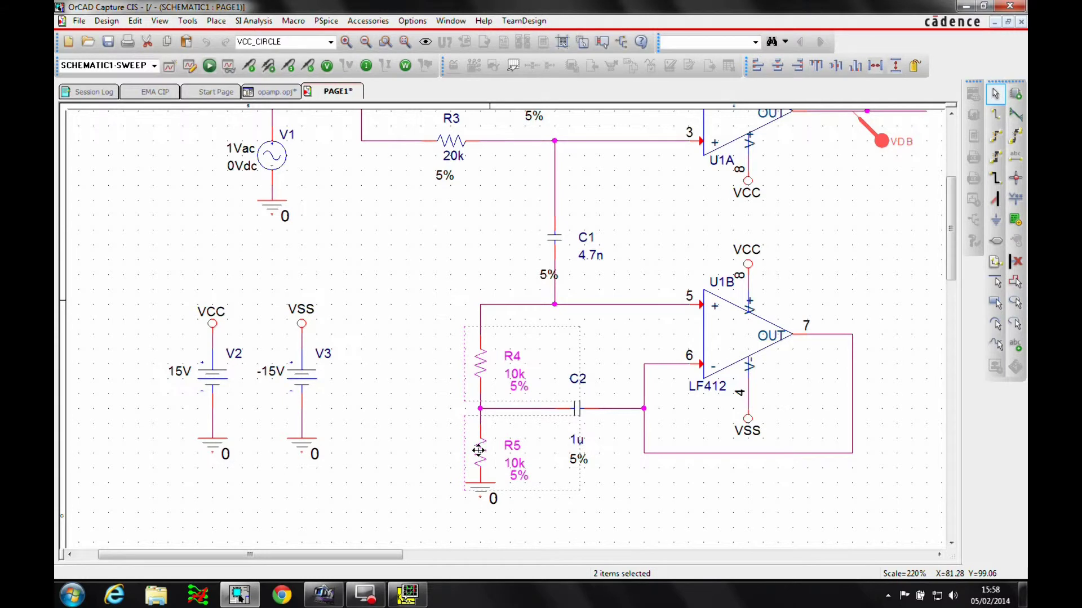
pyautogui.rightClick(478, 449)
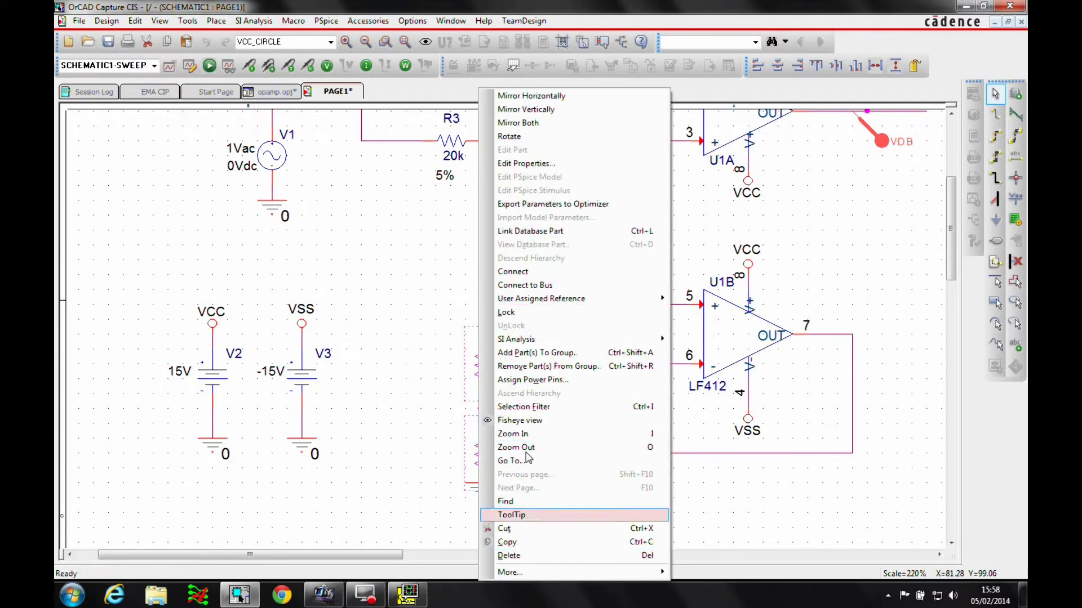
pyautogui.click(513, 163)
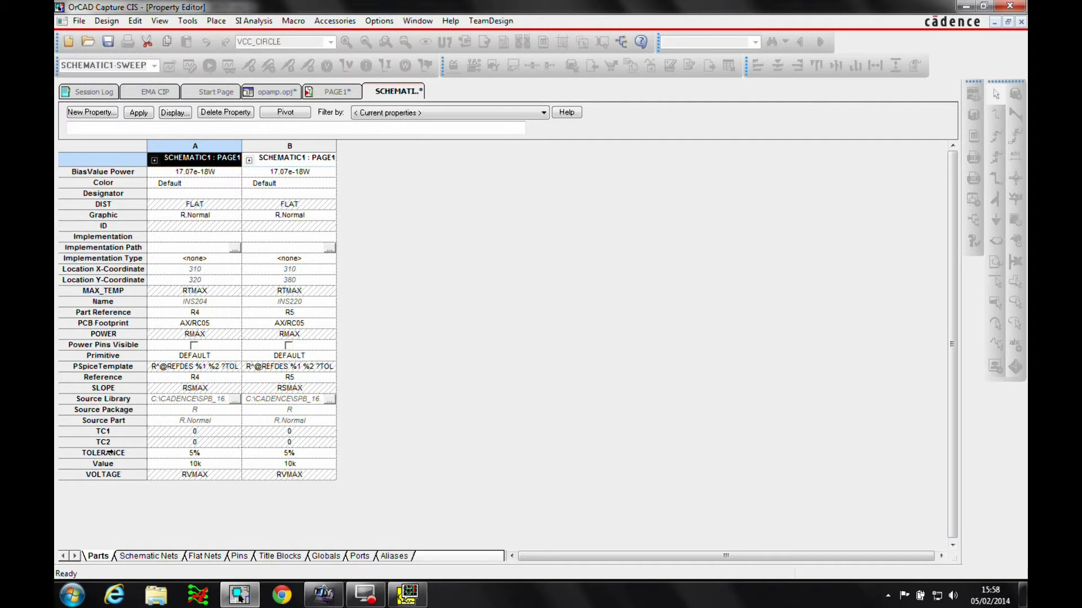
pyautogui.click(110, 453)
pyautogui.rightClick(121, 453)
pyautogui.click(158, 517)
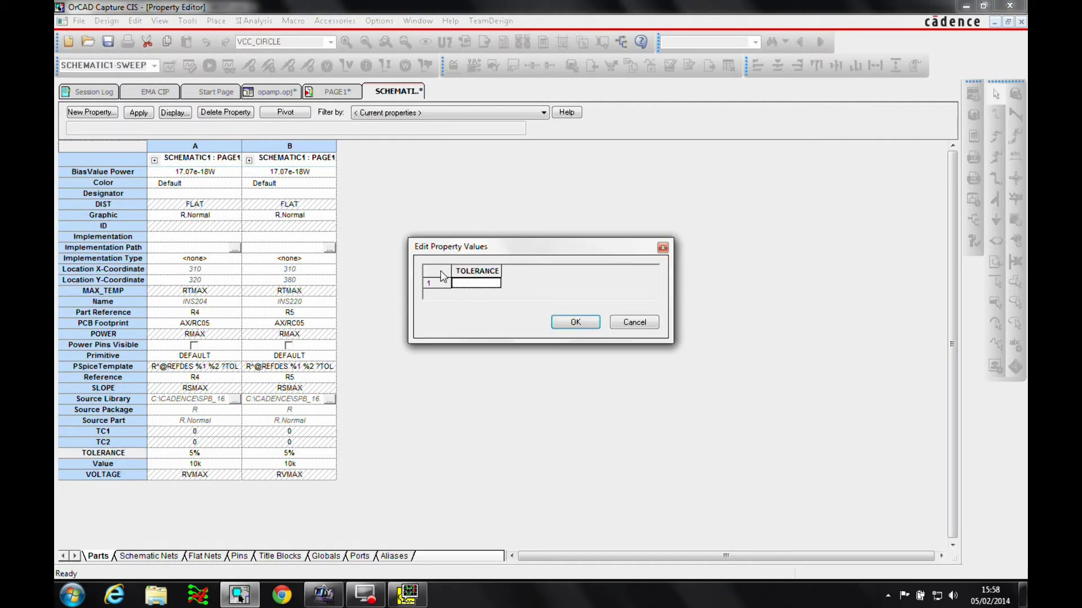
pyautogui.write('1%')
pyautogui.click(575, 321)
pyautogui.rightClick(384, 91)
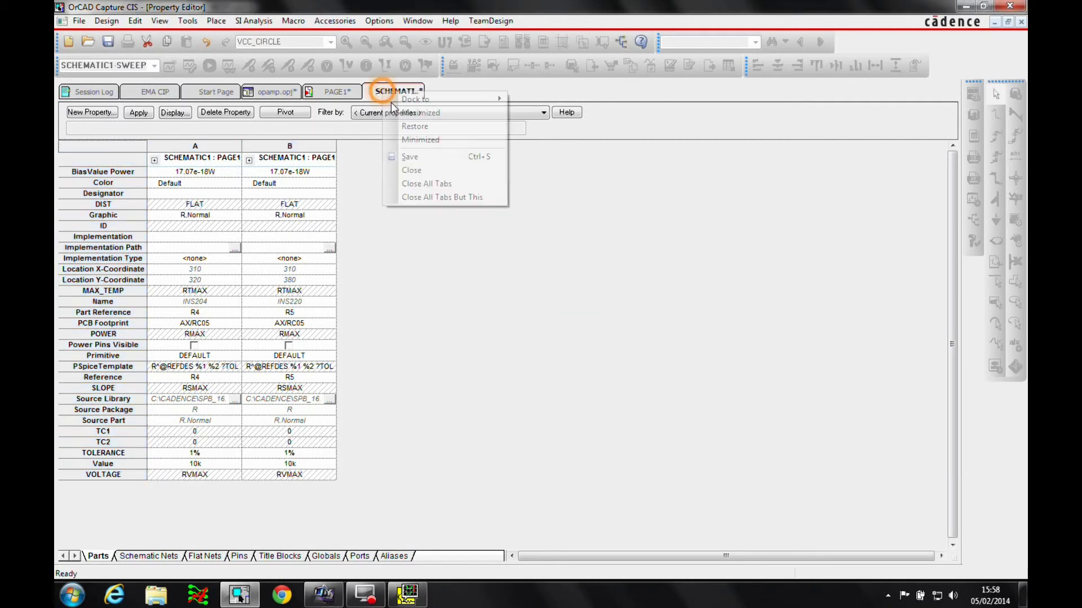
pyautogui.click(411, 170)
# Rerun the SWEEP simulation with the tightened tolerances and load both result sections in PSpice A/D.
pyautogui.click(210, 66)
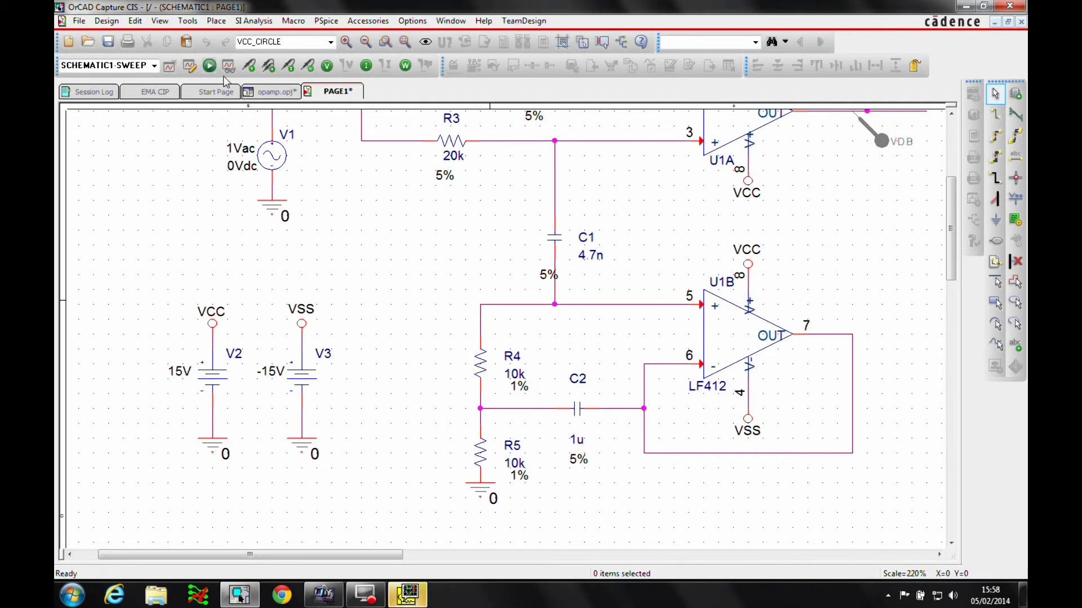
pyautogui.click(407, 594)
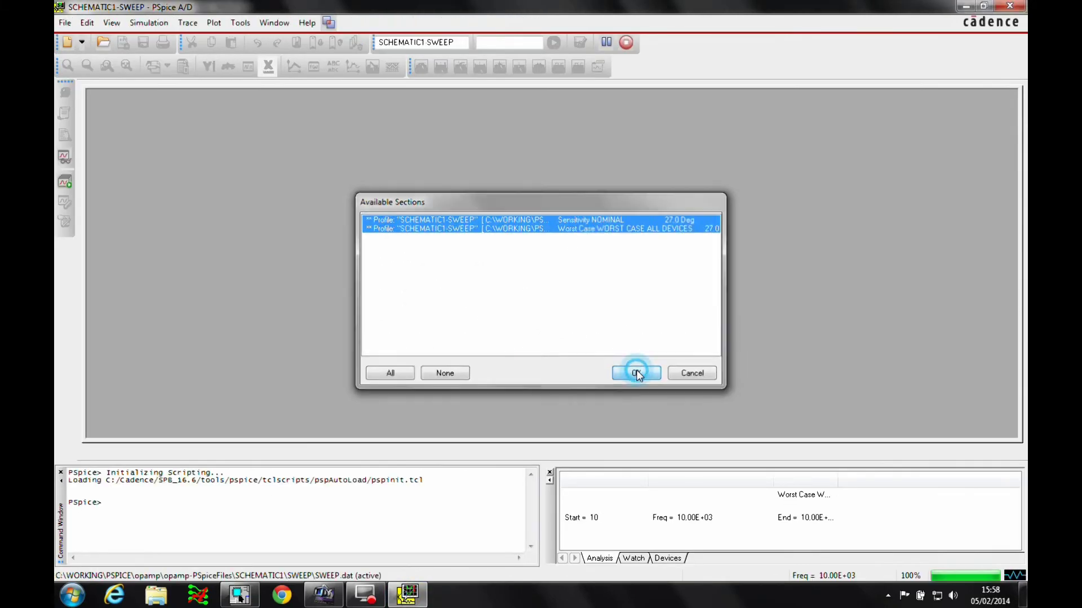
pyautogui.click(635, 373)
# Open the output file of the new run and examine the circuit listing and worst-case results.
pyautogui.click(129, 27)
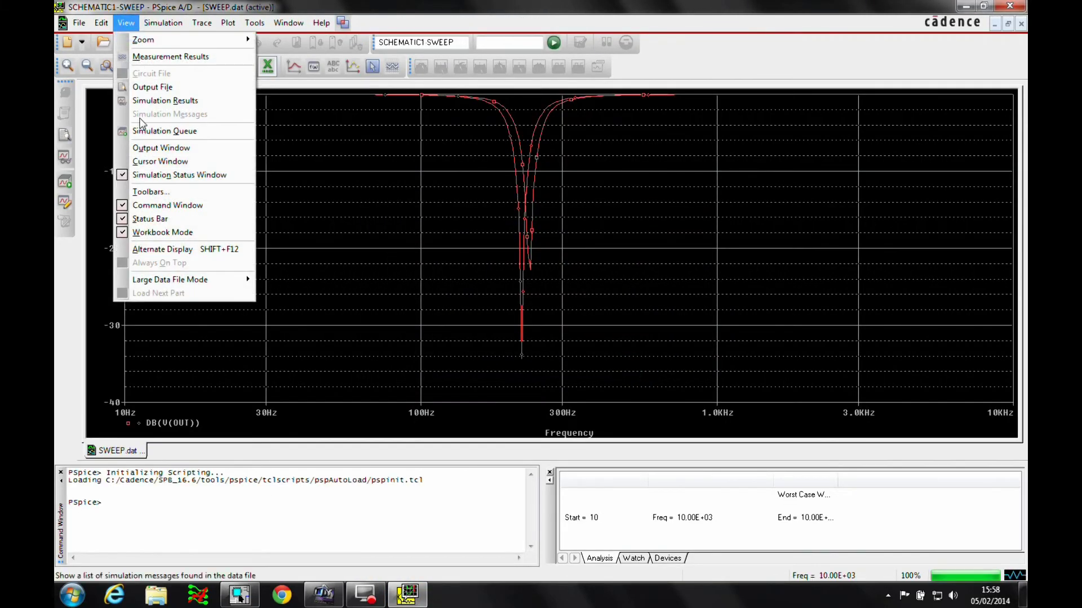
pyautogui.click(150, 87)
pyautogui.scroll(-20, 639, 233)
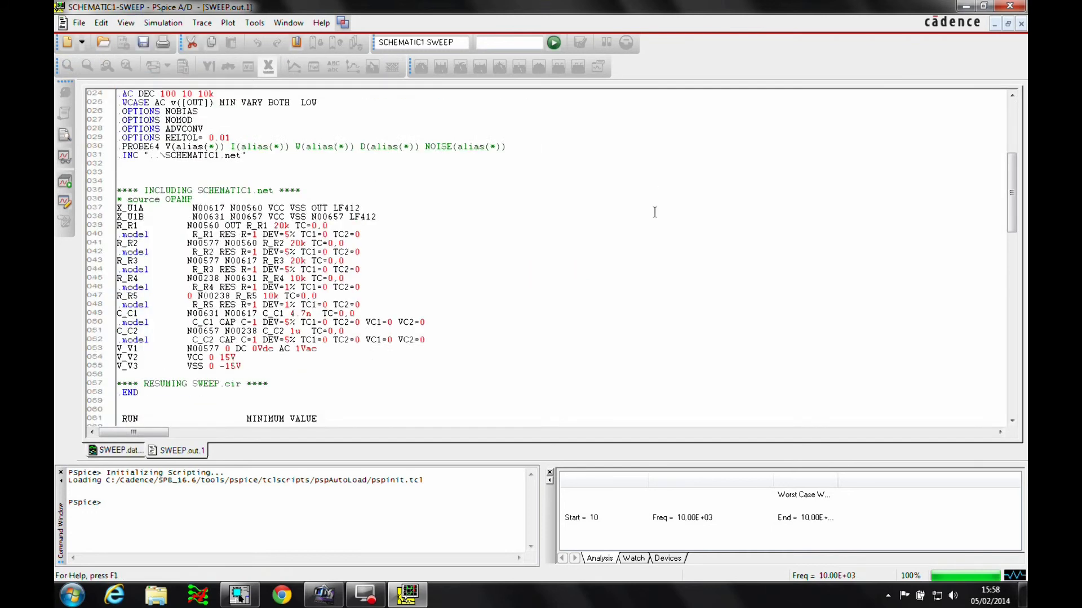